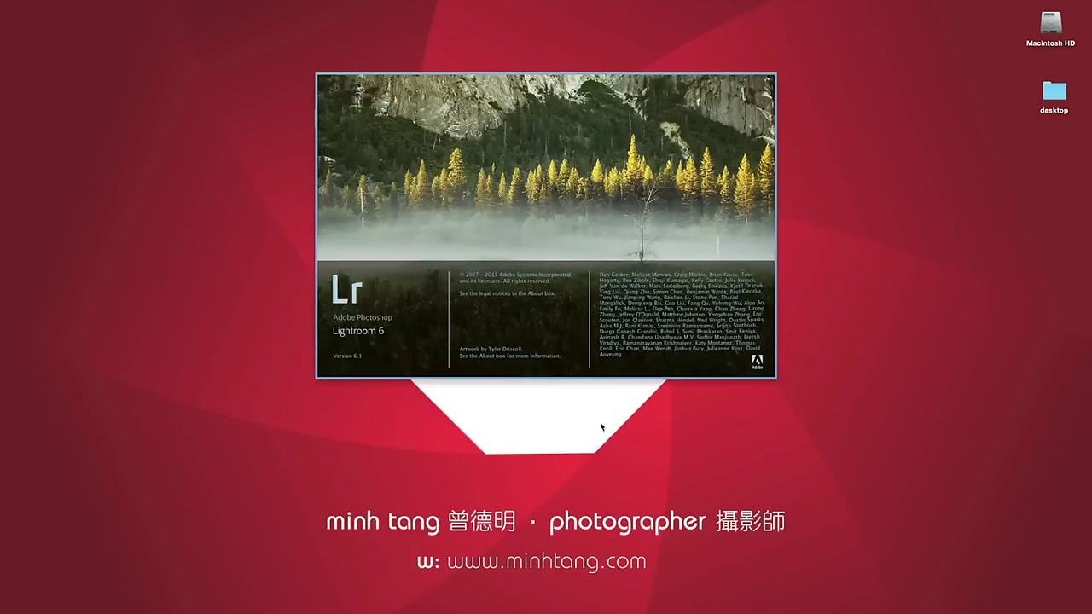
# Open the Import dialog with Cmd+Shift+I to bring in DSC_6419.NEF from the Desktop.
pyautogui.press('super+shift+i')
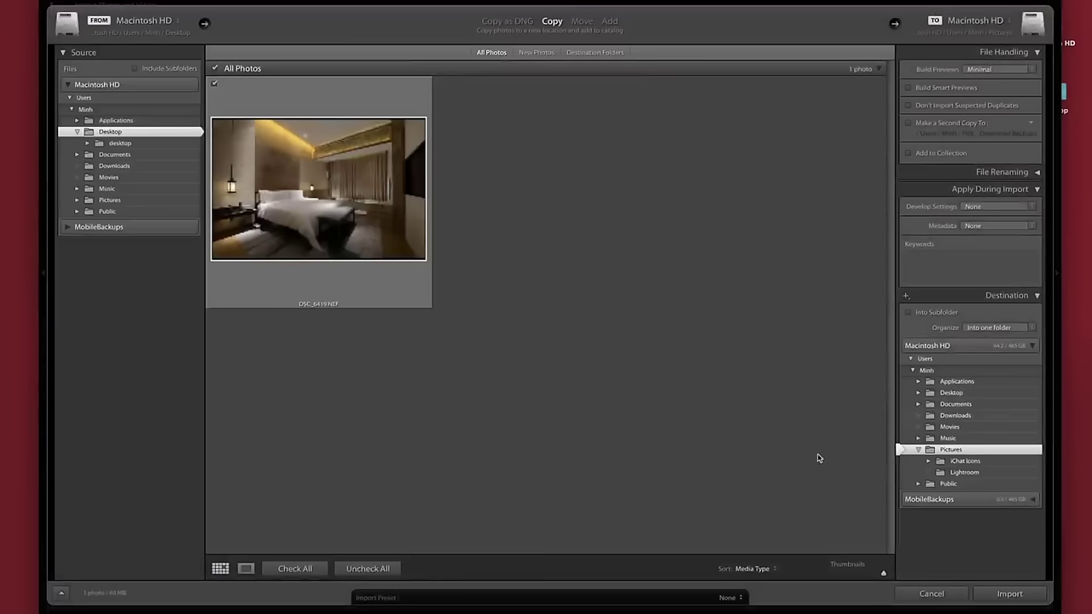
# Import DSC_6419.NEF into the catalog, open it in Develop, and collapse Lens Corrections.
pyautogui.click(1009, 595)
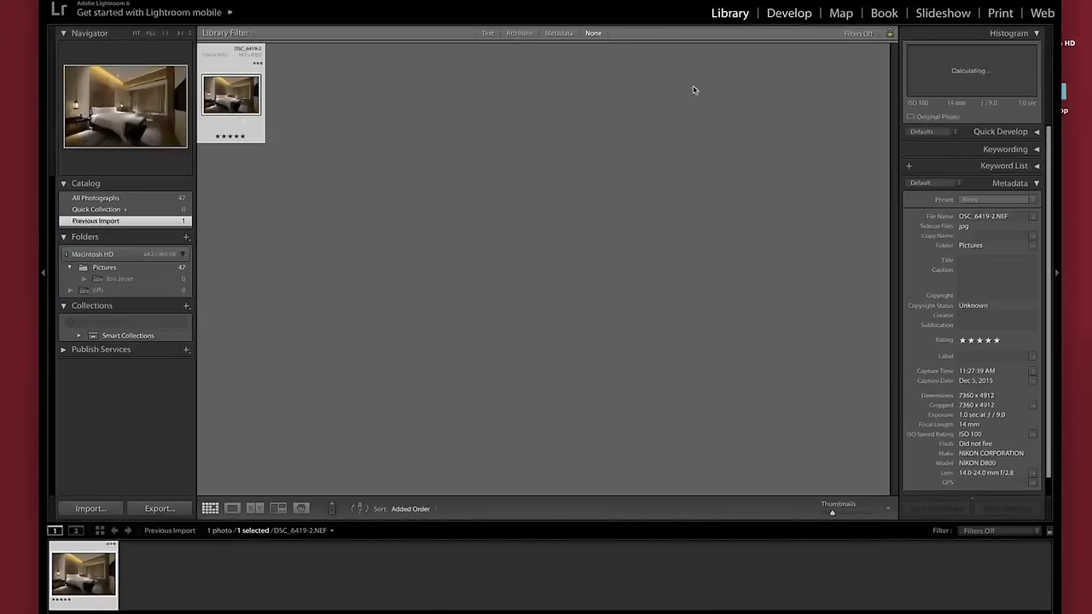
pyautogui.click(785, 15)
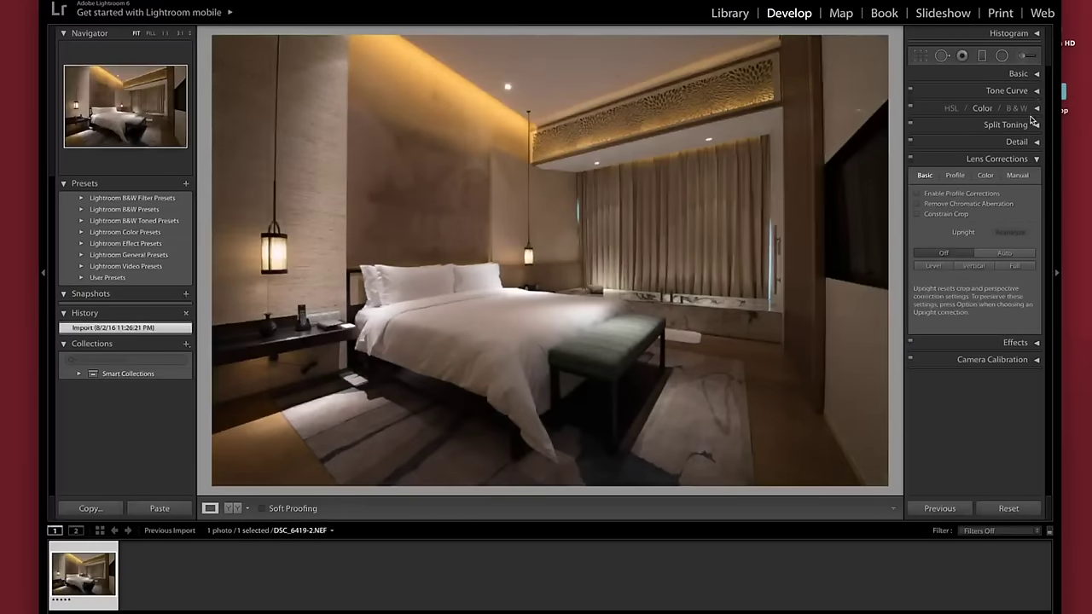
pyautogui.click(1038, 168)
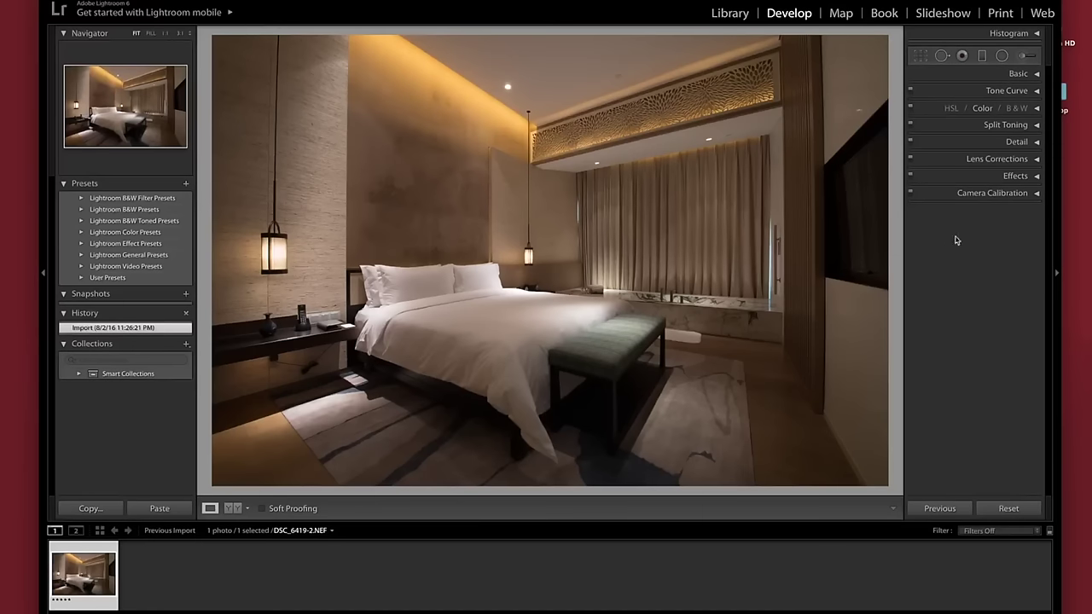
# Enable lens profile corrections and chromatic aberration removal, toggling each to compare before and after.
pyautogui.click(1036, 161)
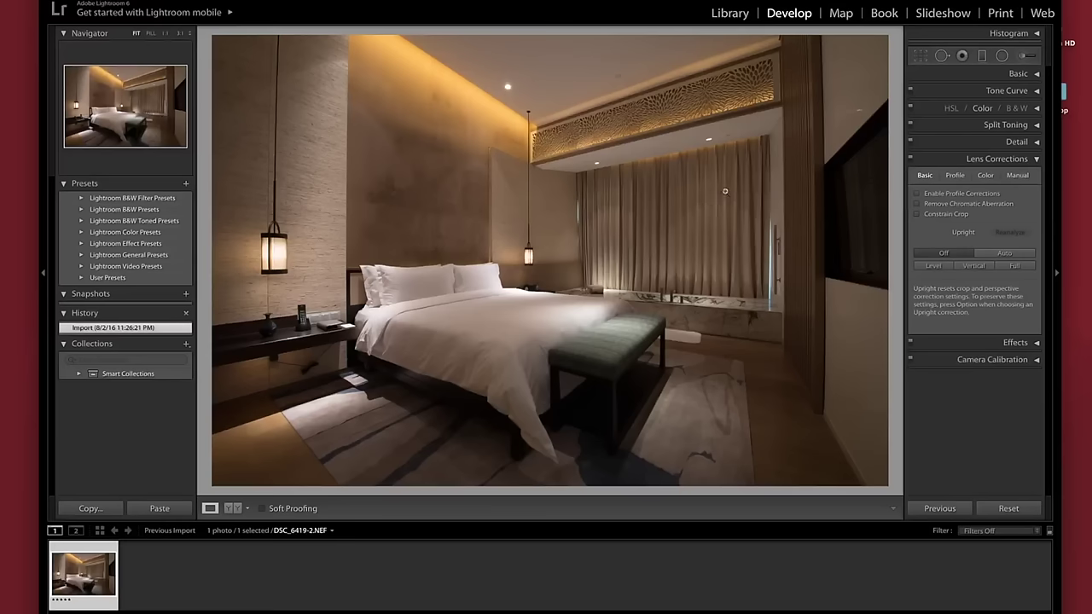
pyautogui.click(919, 196)
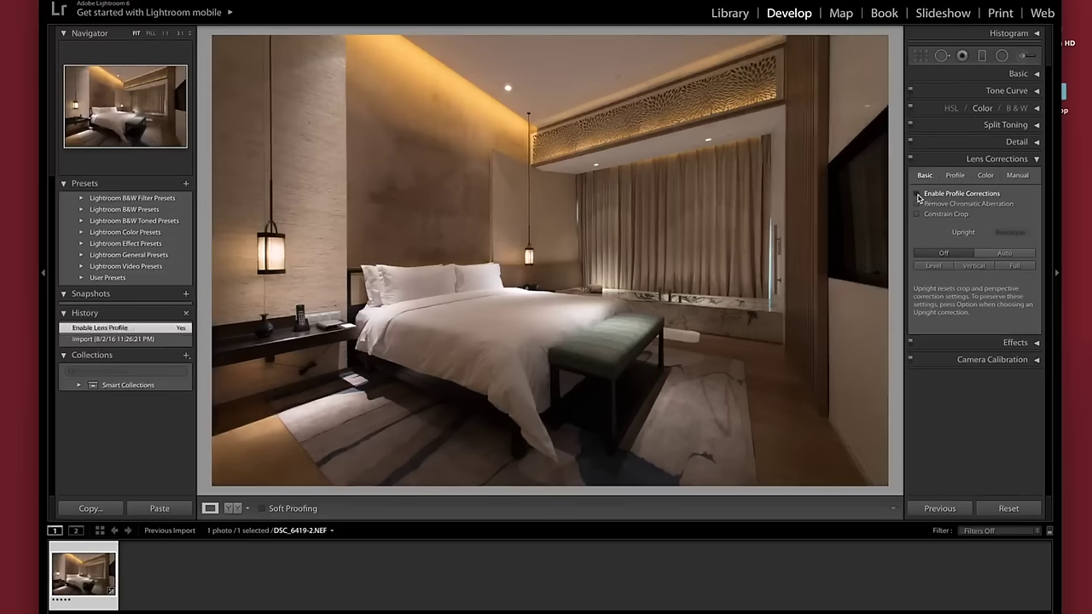
pyautogui.click(919, 196)
pyautogui.click(919, 196)
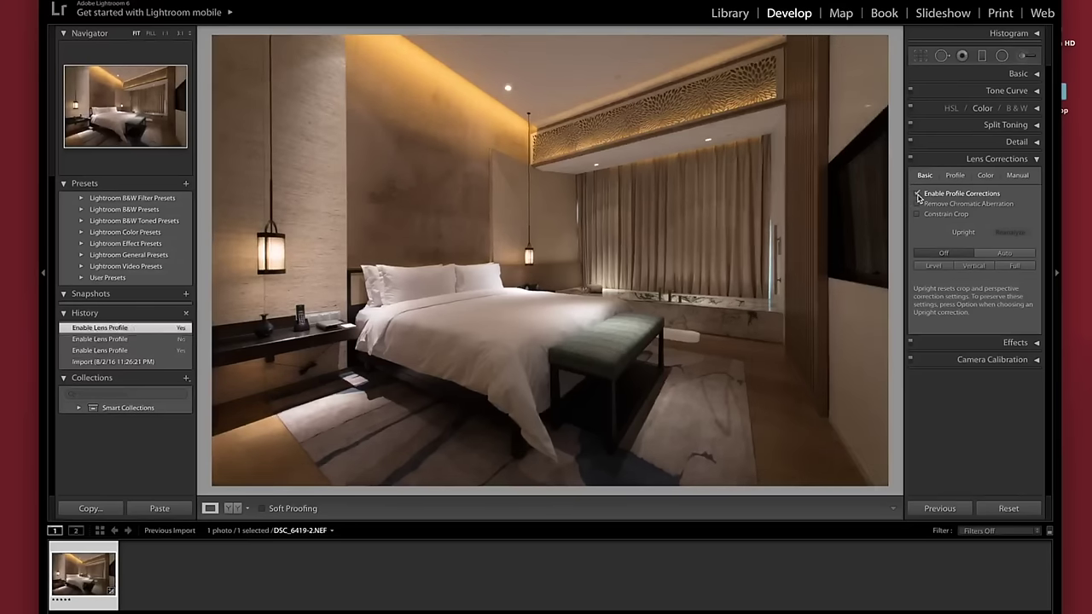
pyautogui.click(919, 197)
pyautogui.click(919, 197)
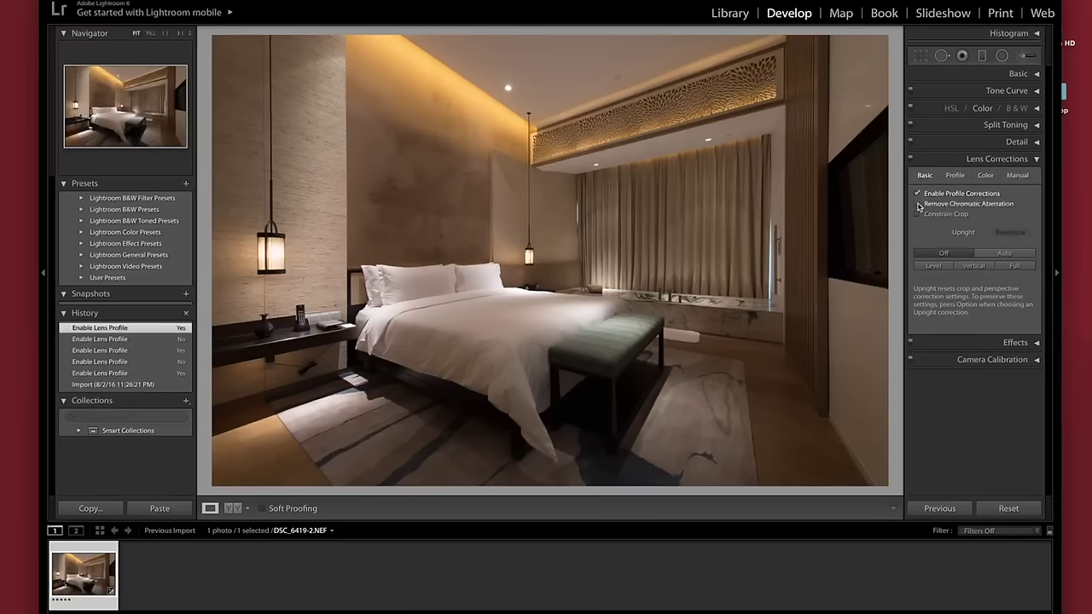
pyautogui.click(919, 205)
pyautogui.click(919, 205)
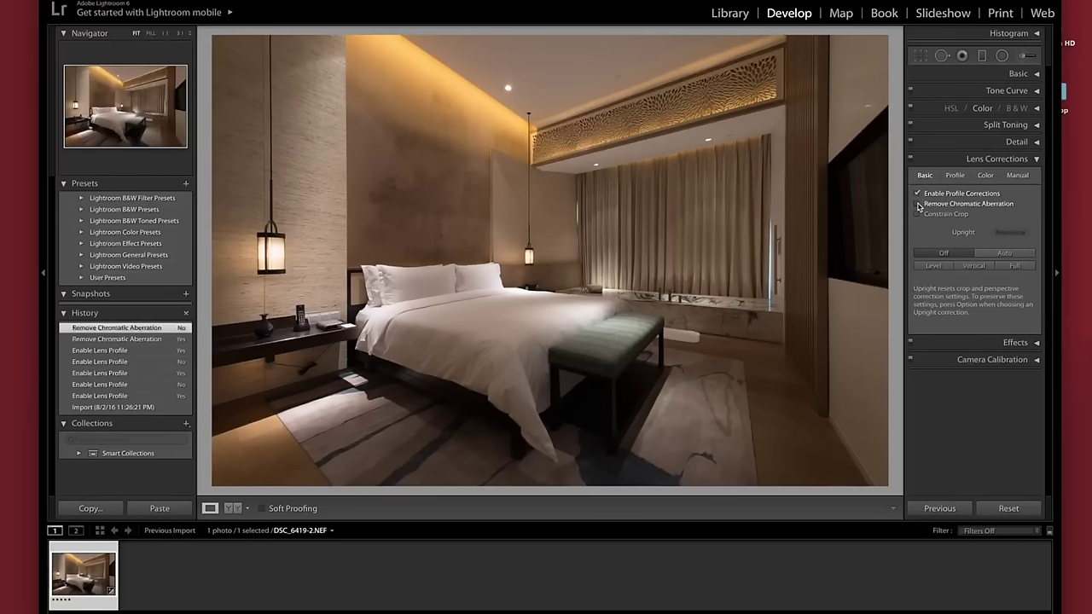
pyautogui.click(919, 205)
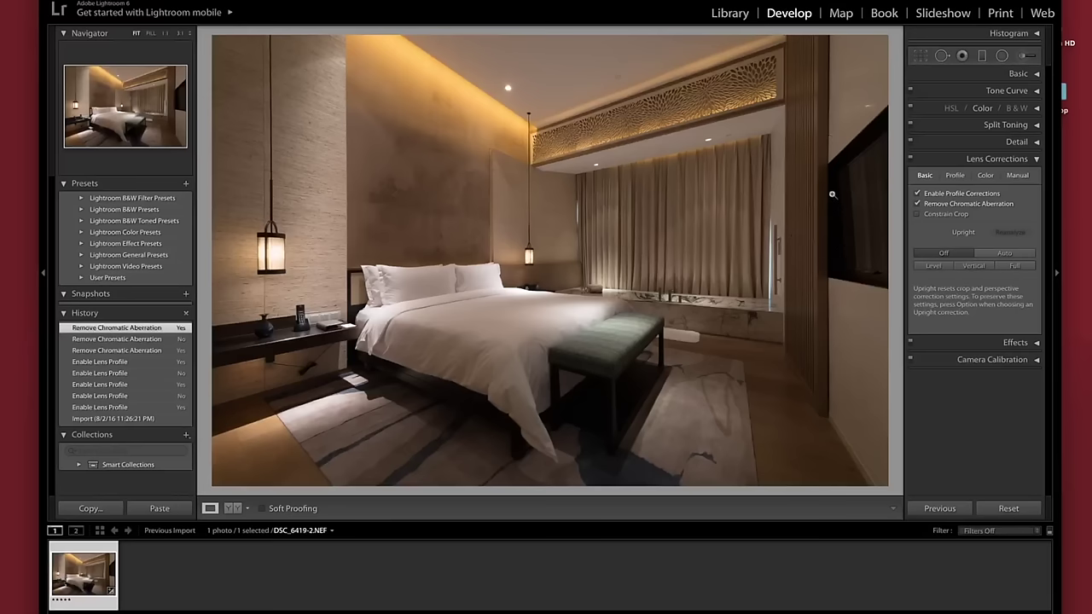
# Set Upright to Vertical after comparing it with Off and Level.
pyautogui.click(978, 268)
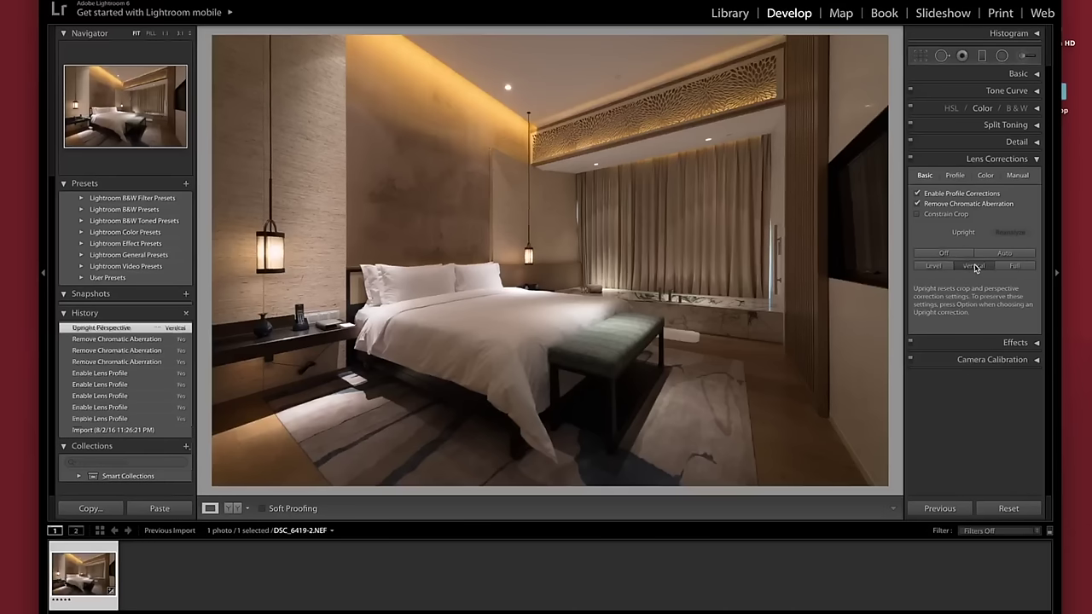
pyautogui.click(967, 258)
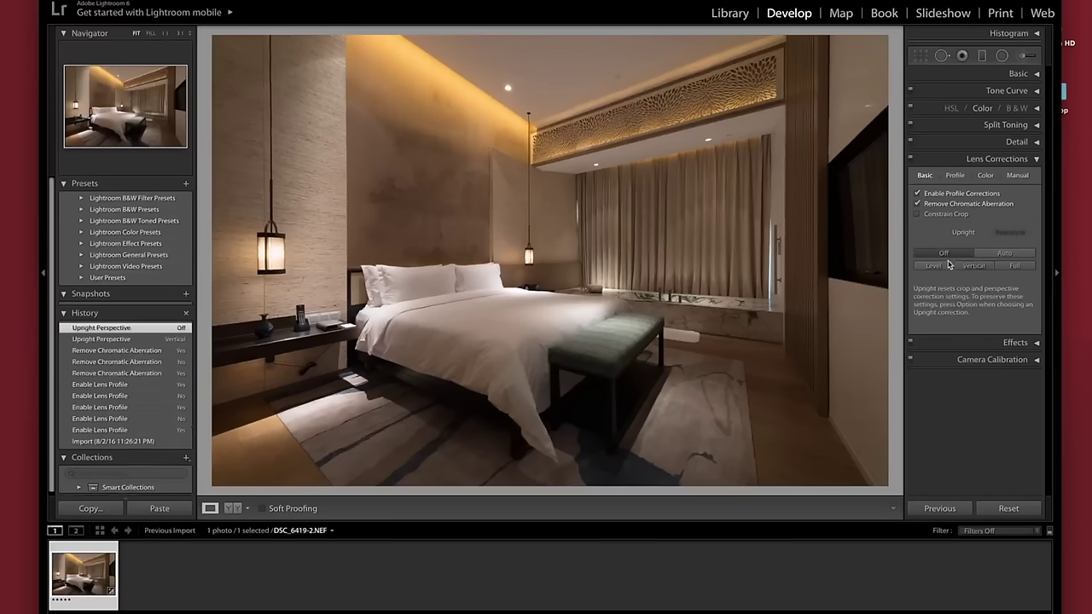
pyautogui.click(947, 267)
pyautogui.click(969, 267)
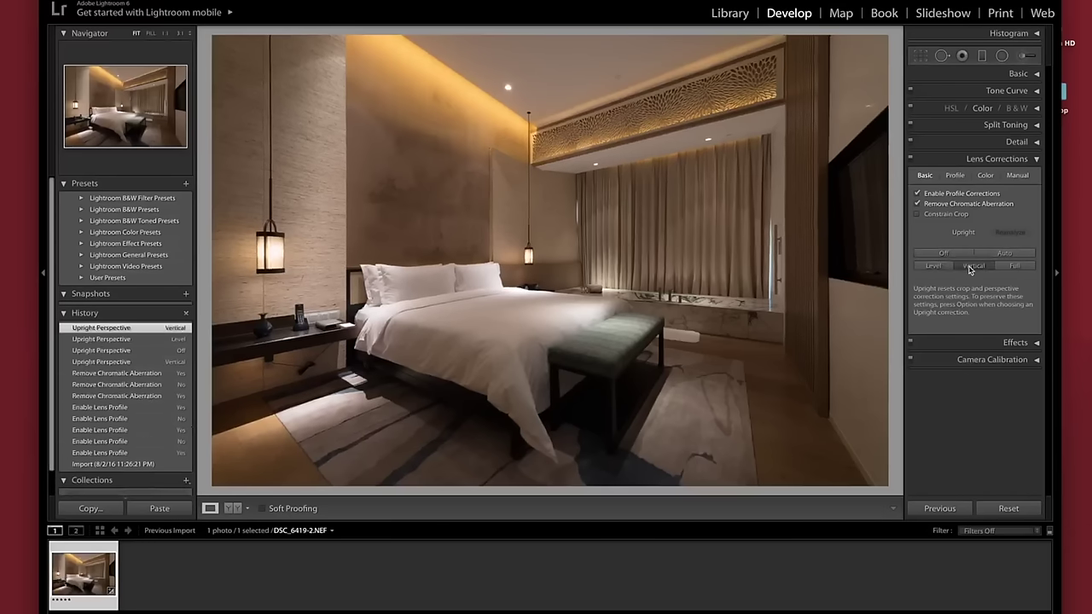
pyautogui.click(963, 254)
pyautogui.click(969, 267)
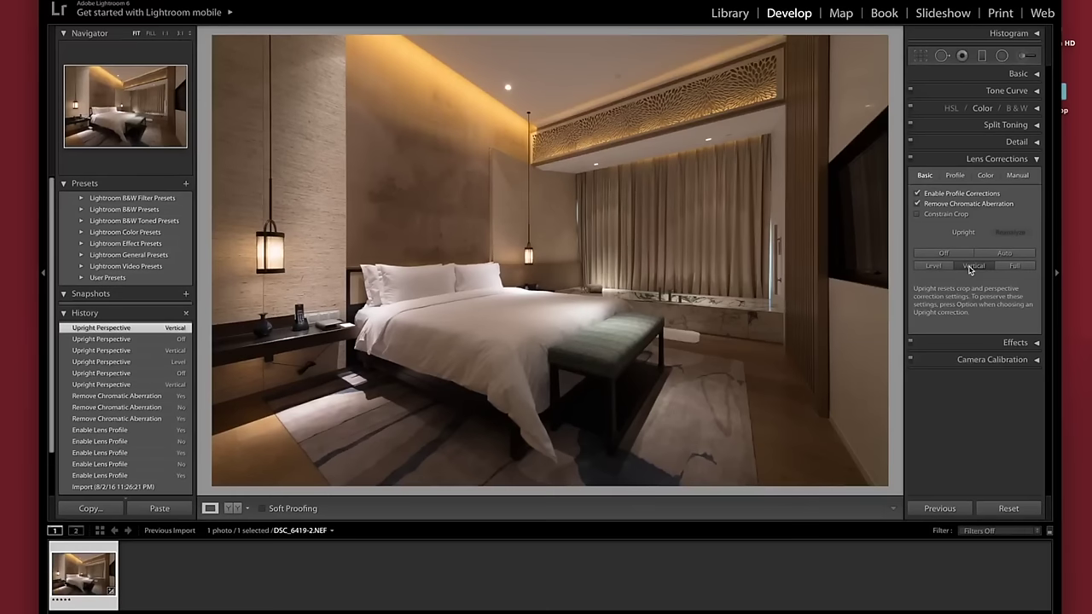
# In the Profile tab, confirm the Nikon make and 14-24mm lens model, leaving both unchanged.
pyautogui.click(955, 176)
pyautogui.click(925, 175)
pyautogui.click(960, 176)
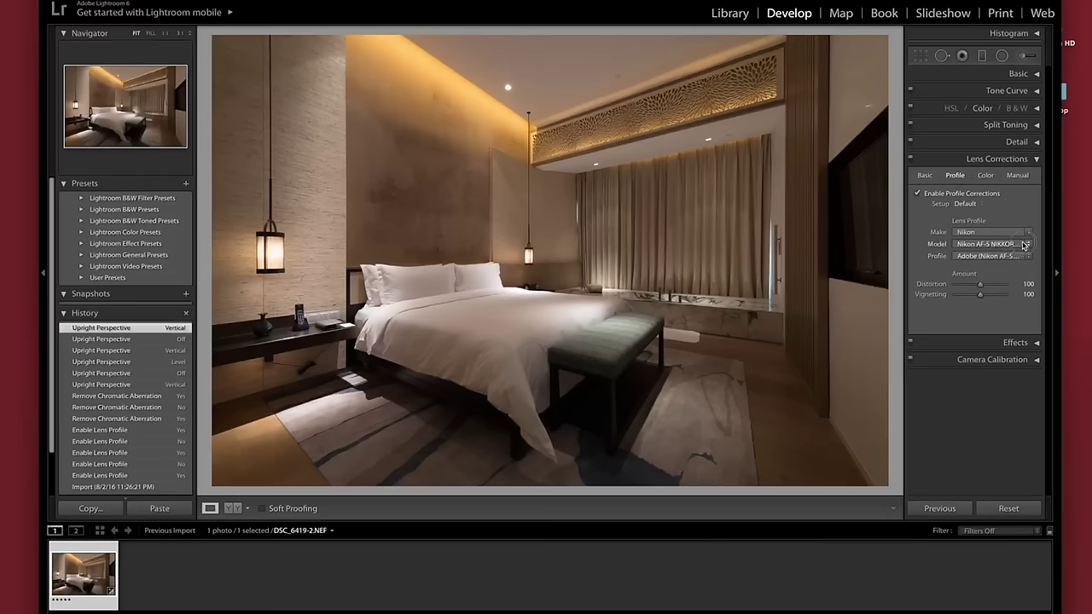
pyautogui.click(1023, 245)
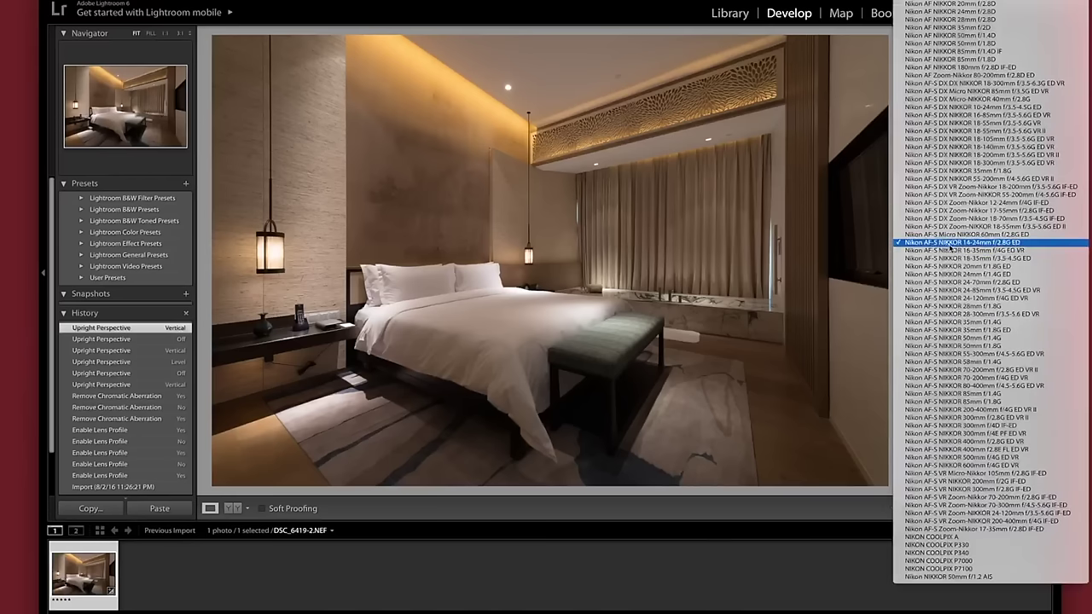
pyautogui.click(840, 254)
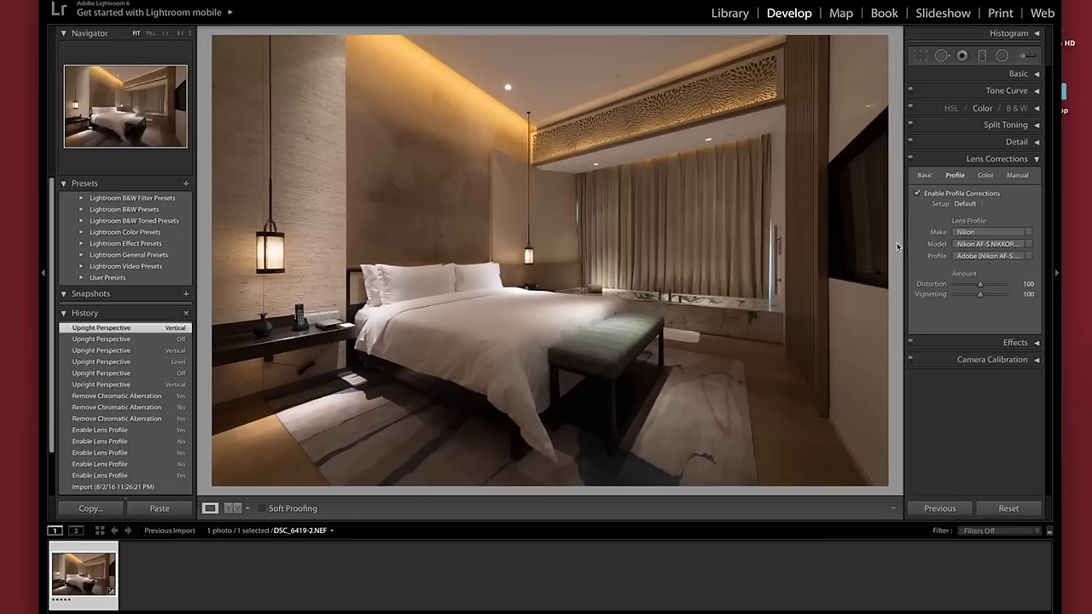
pyautogui.click(1003, 245)
pyautogui.scroll(5, 990, 290)
pyautogui.scroll(4, 989, 307)
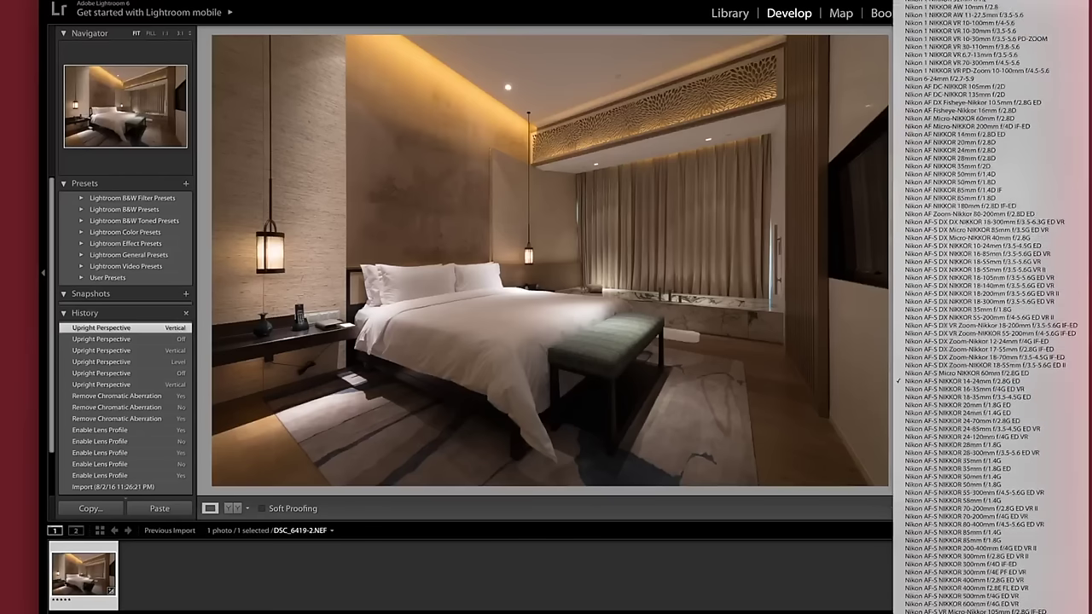
pyautogui.click(838, 268)
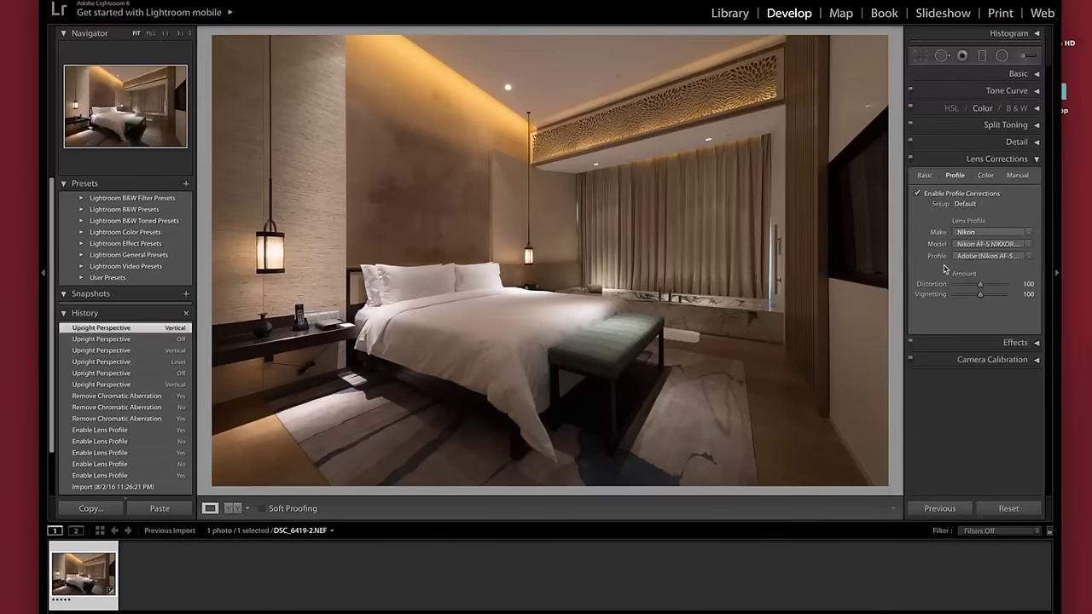
pyautogui.click(995, 234)
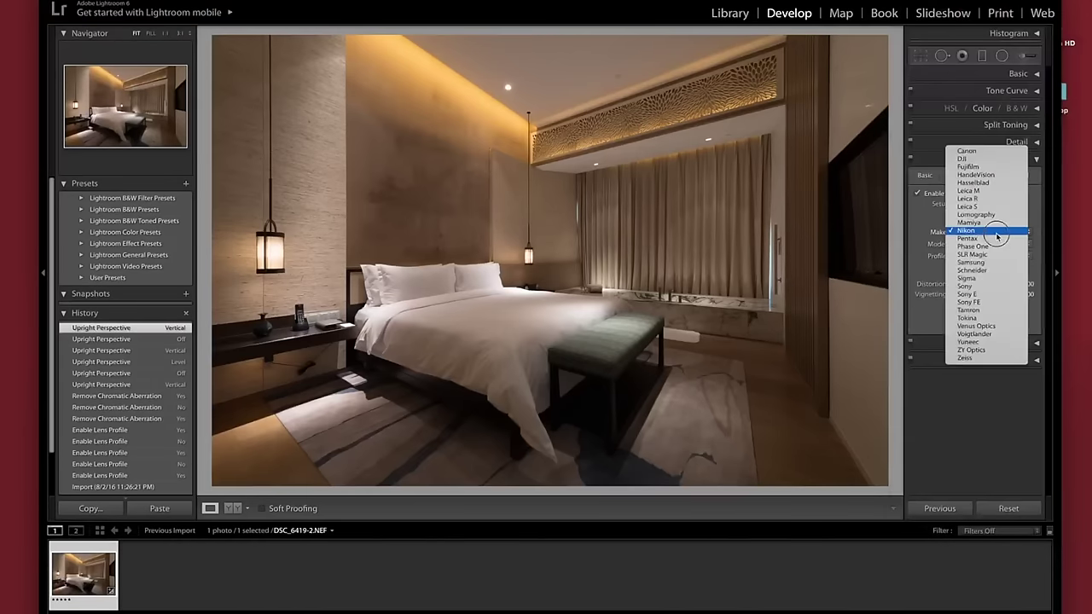
pyautogui.click(917, 246)
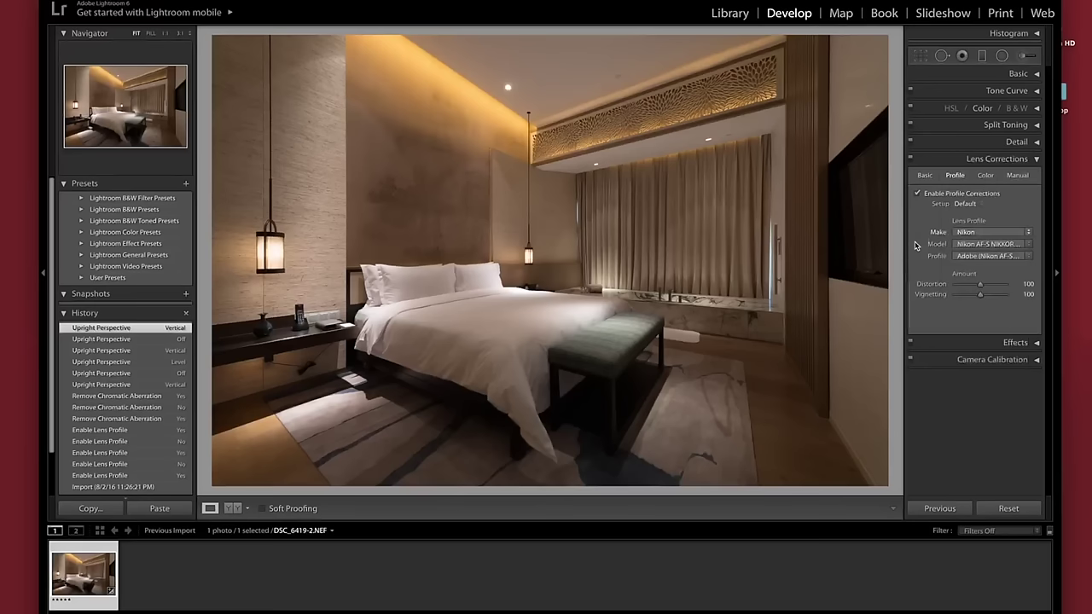
# In the Basic panel set Exposure -0.45, Contrast +18, Clarity +11 and Vibrance +9.
pyautogui.click(1036, 160)
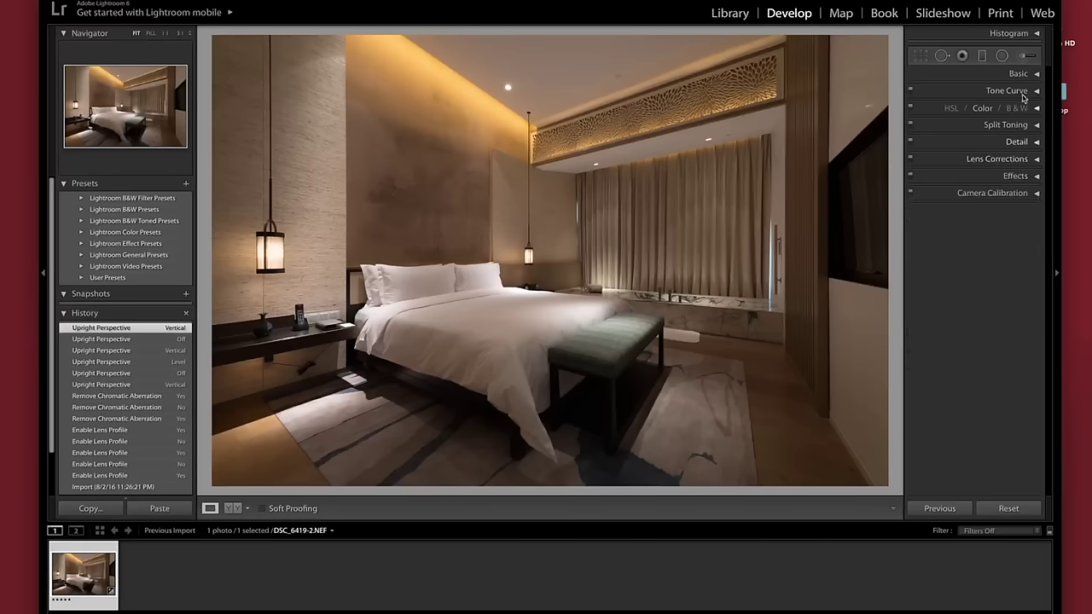
pyautogui.click(1037, 74)
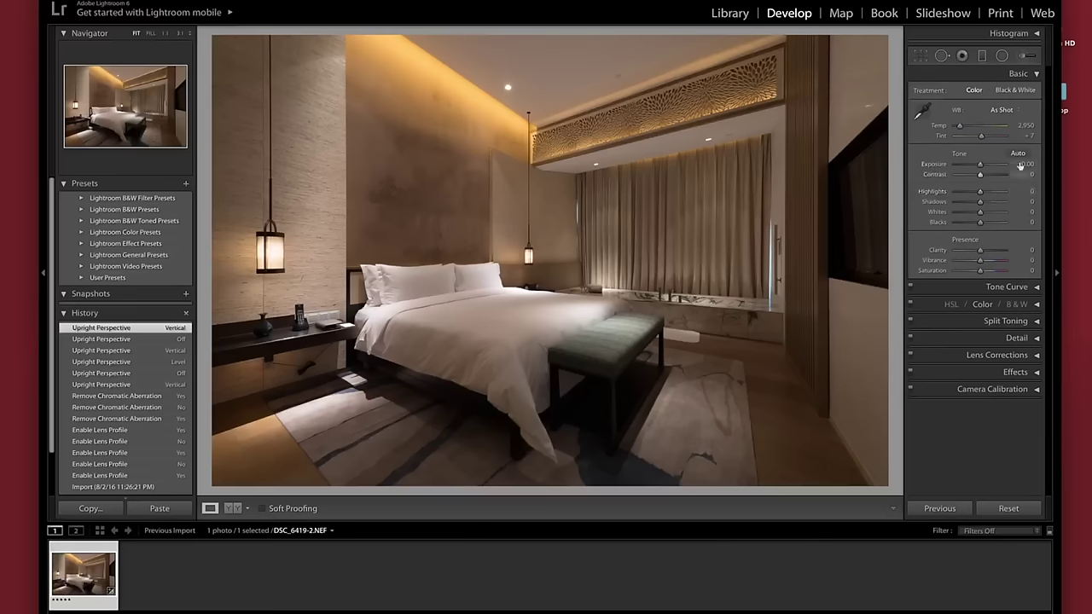
pyautogui.moveTo(983, 169); pyautogui.dragTo(986, 179)
pyautogui.moveTo(986, 178); pyautogui.dragTo(977, 169)
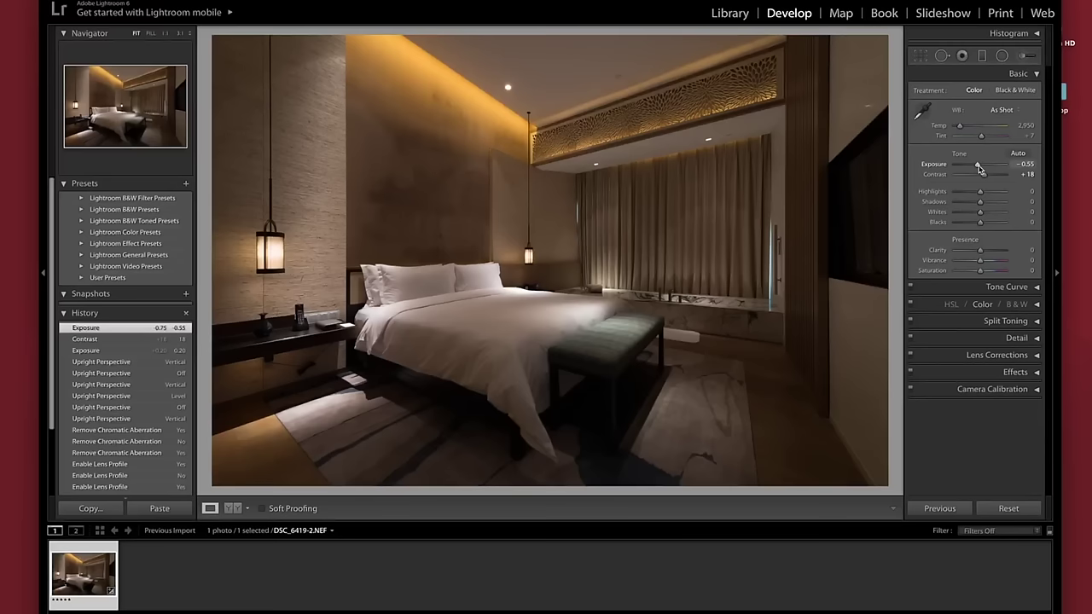
pyautogui.moveTo(978, 168); pyautogui.dragTo(980, 168)
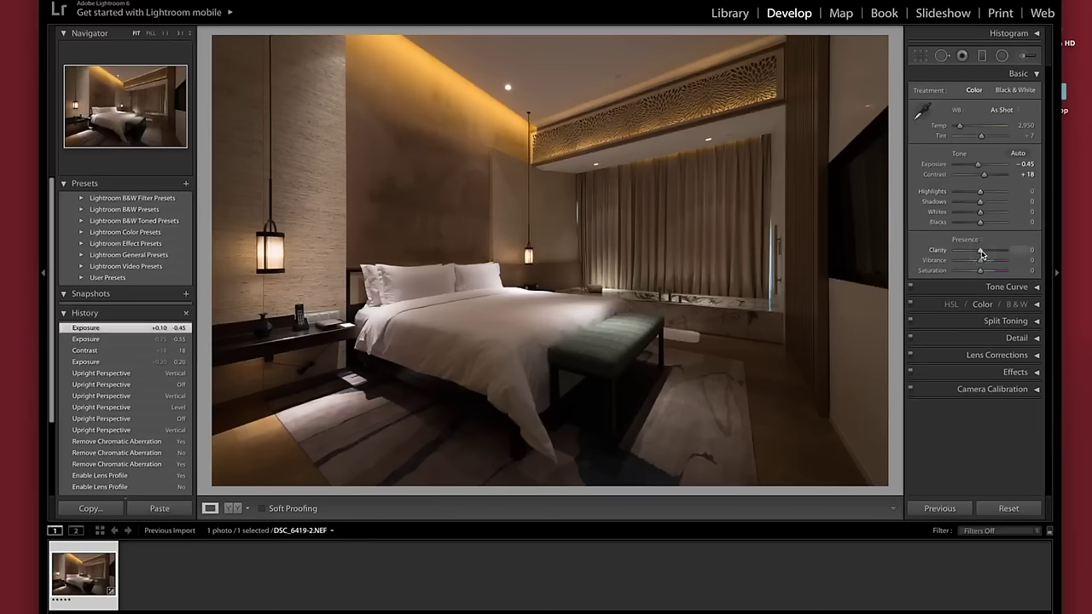
pyautogui.moveTo(982, 253); pyautogui.dragTo(983, 250)
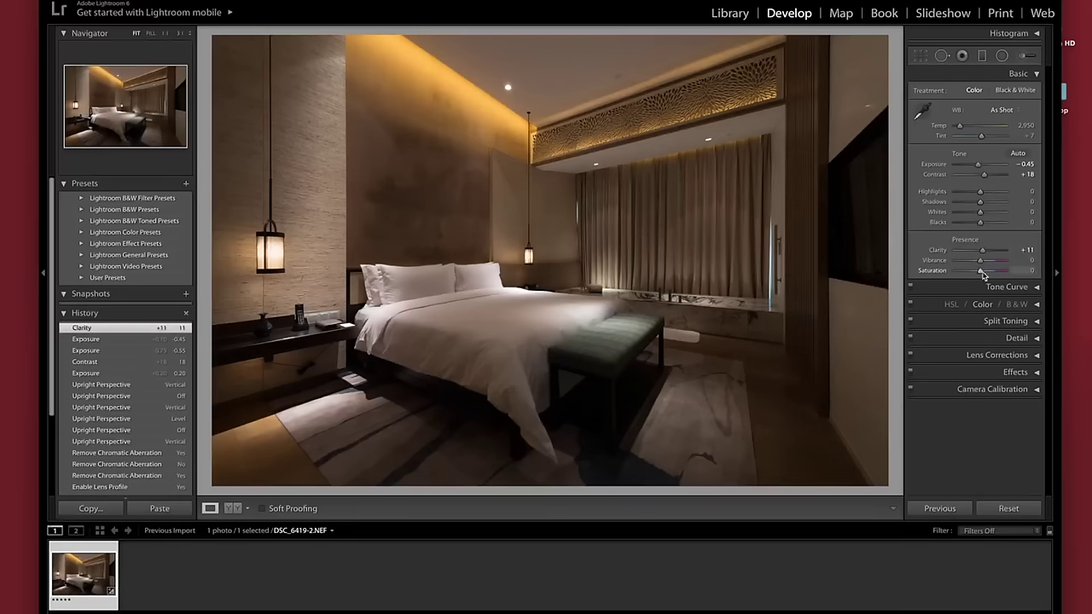
pyautogui.moveTo(981, 264); pyautogui.dragTo(990, 263)
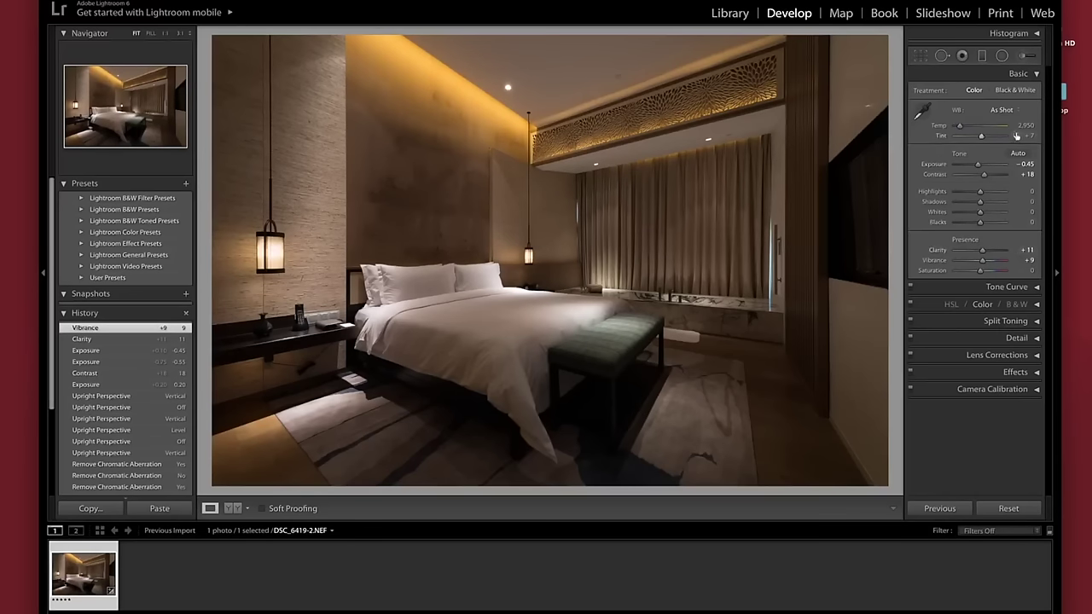
pyautogui.click(1032, 74)
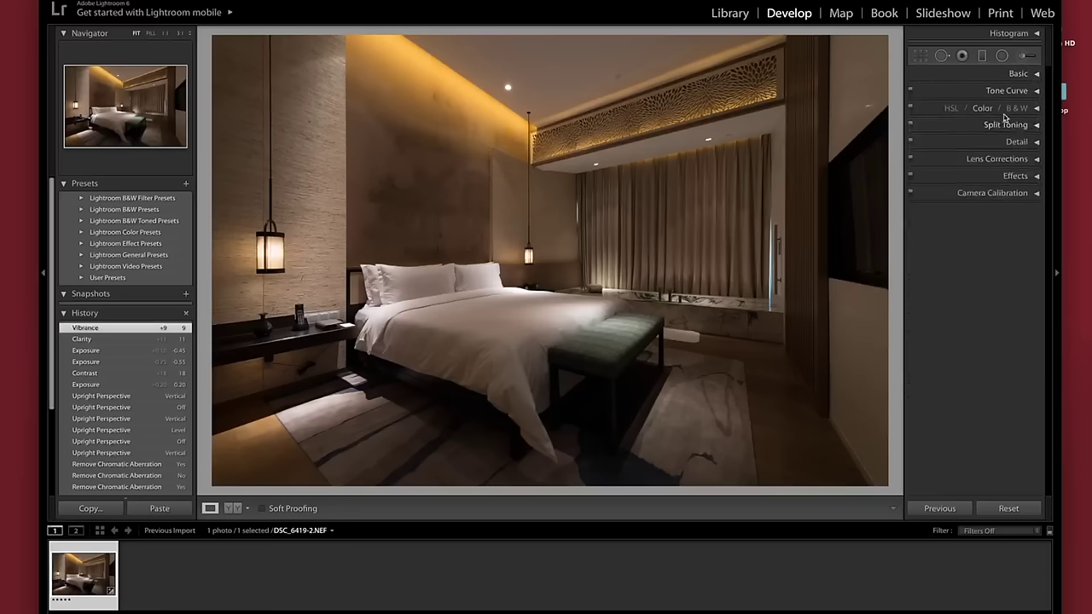
# Add a +1.20 exposure radial filter on the right wall, then draw one on the bedside floor.
pyautogui.click(1004, 58)
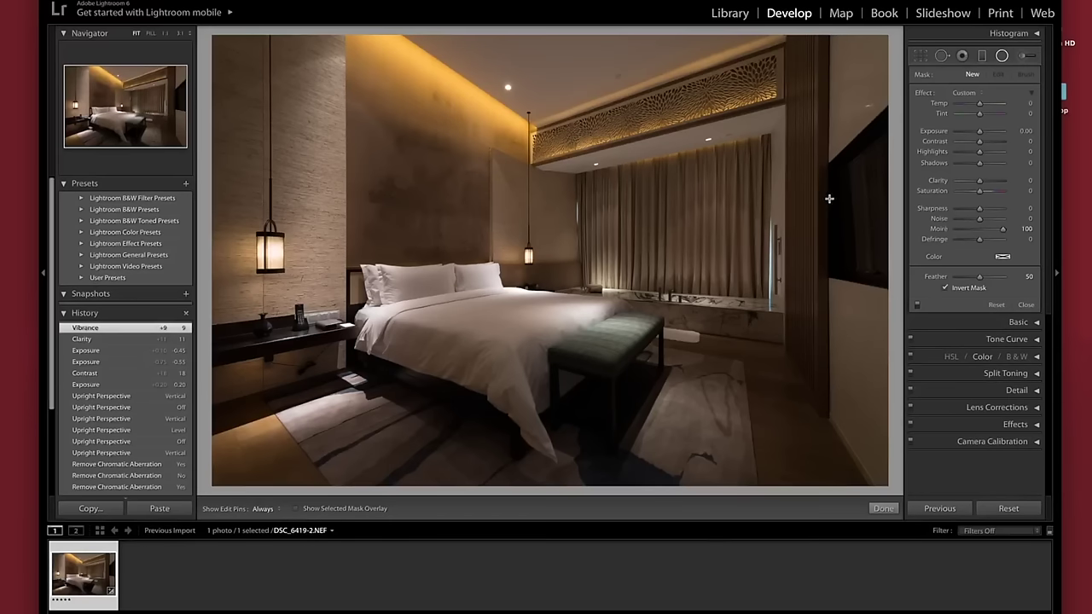
pyautogui.moveTo(828, 197); pyautogui.dragTo(747, 437)
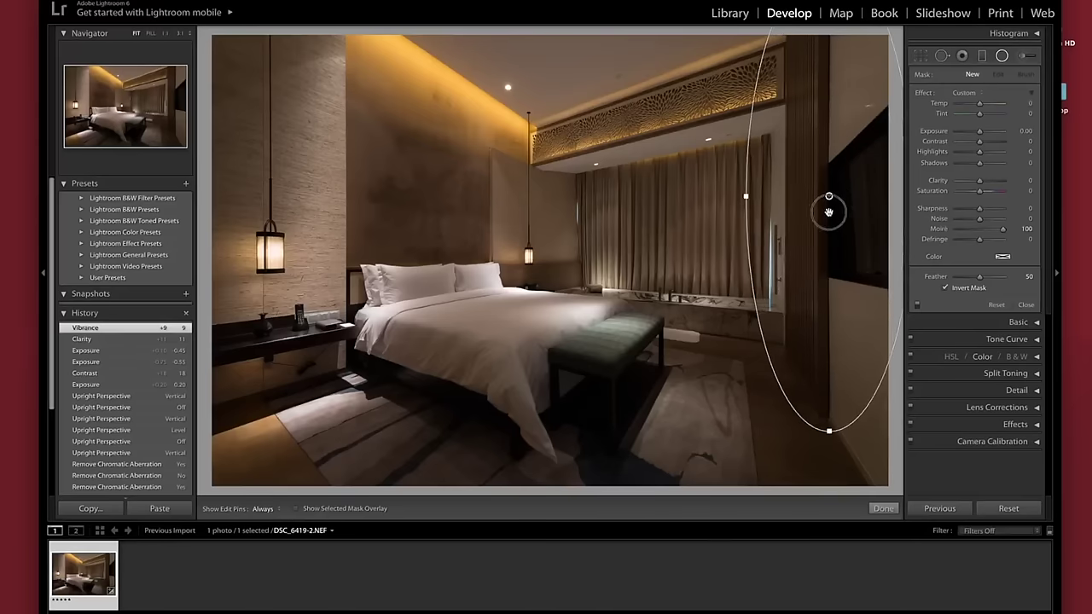
pyautogui.moveTo(829, 198); pyautogui.dragTo(828, 210)
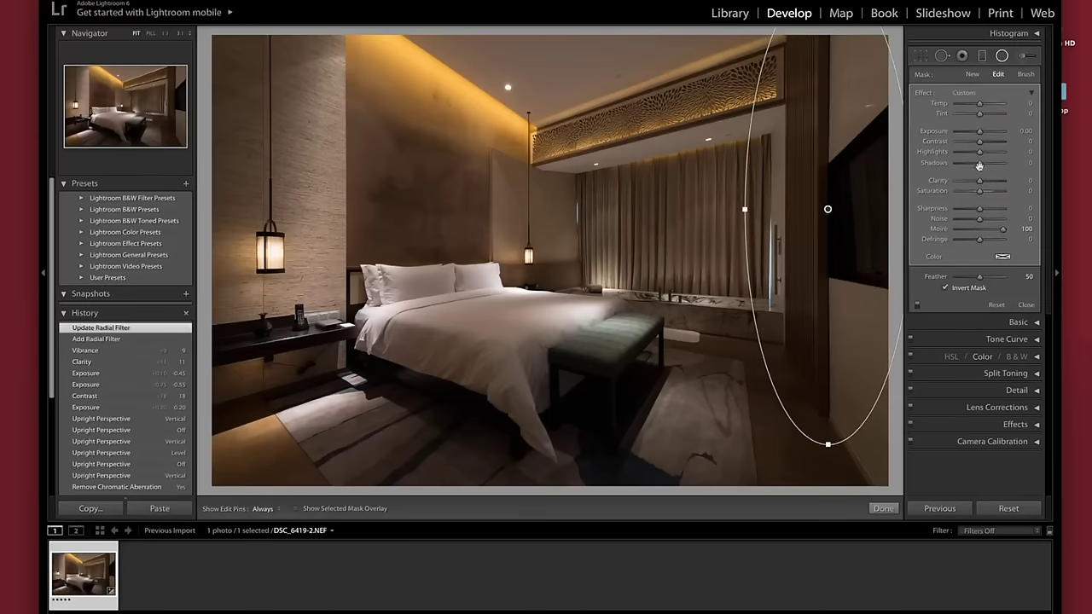
pyautogui.moveTo(980, 132); pyautogui.dragTo(987, 139)
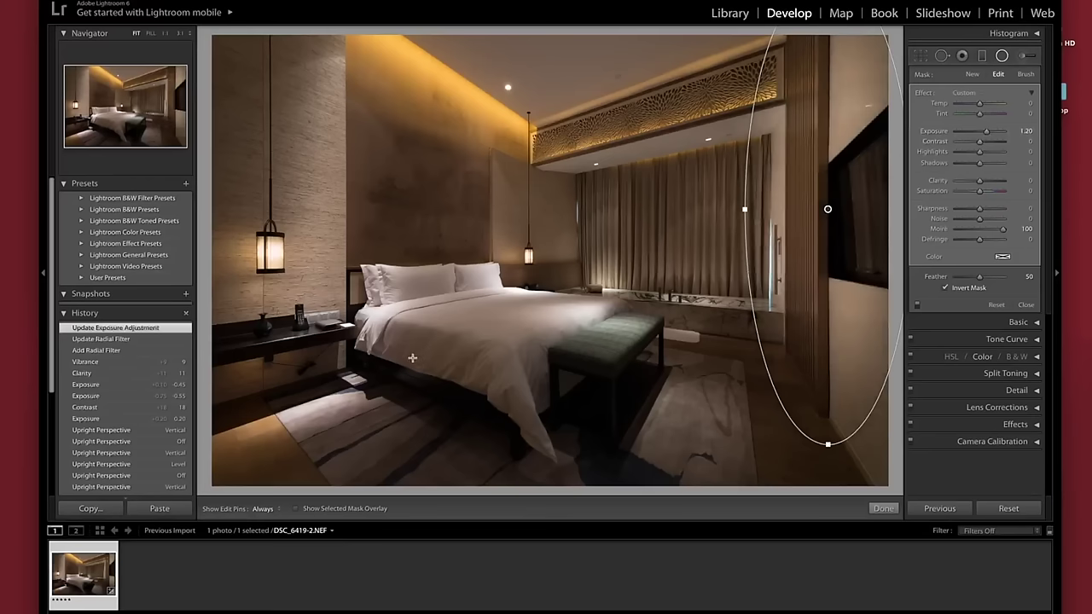
pyautogui.moveTo(395, 366); pyautogui.dragTo(527, 415)
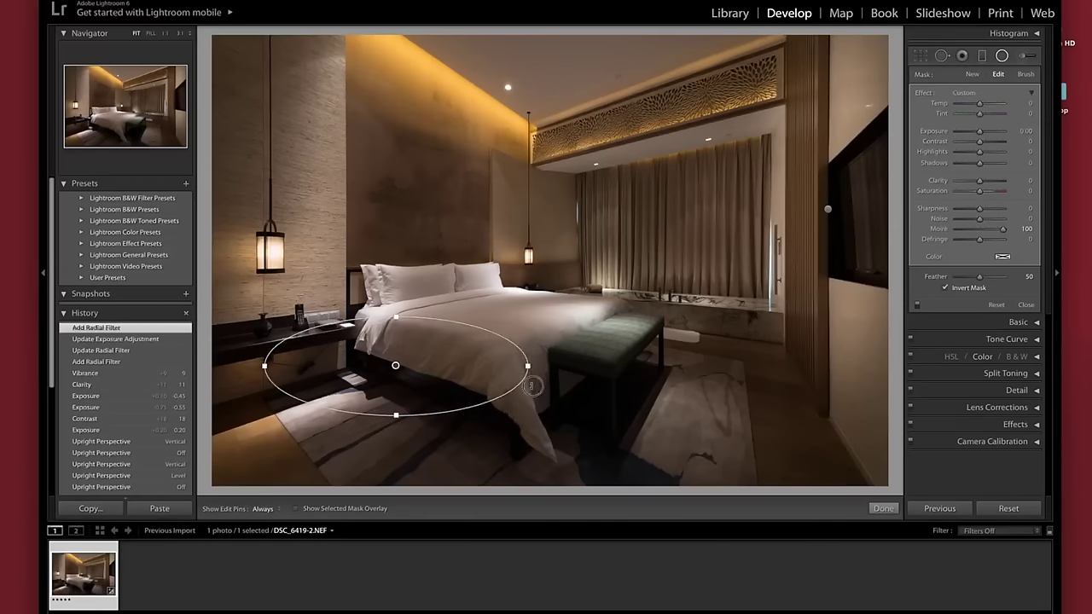
# Tilt and shift the bedside floor filter, set exposure 1.95, then draw a nightstand filter.
pyautogui.moveTo(531, 388); pyautogui.dragTo(467, 377)
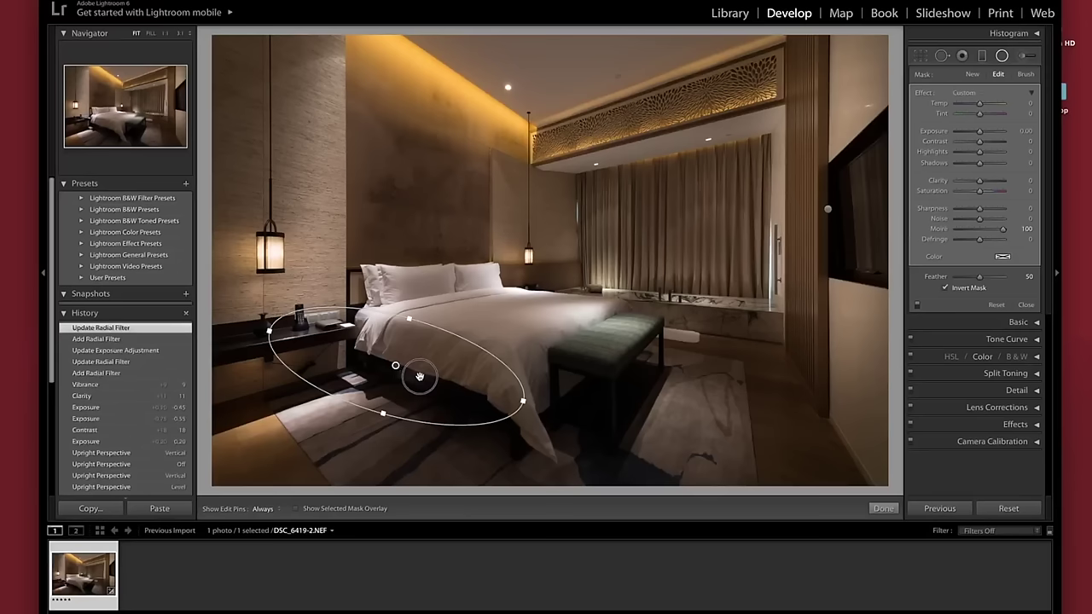
pyautogui.moveTo(396, 368); pyautogui.dragTo(434, 380)
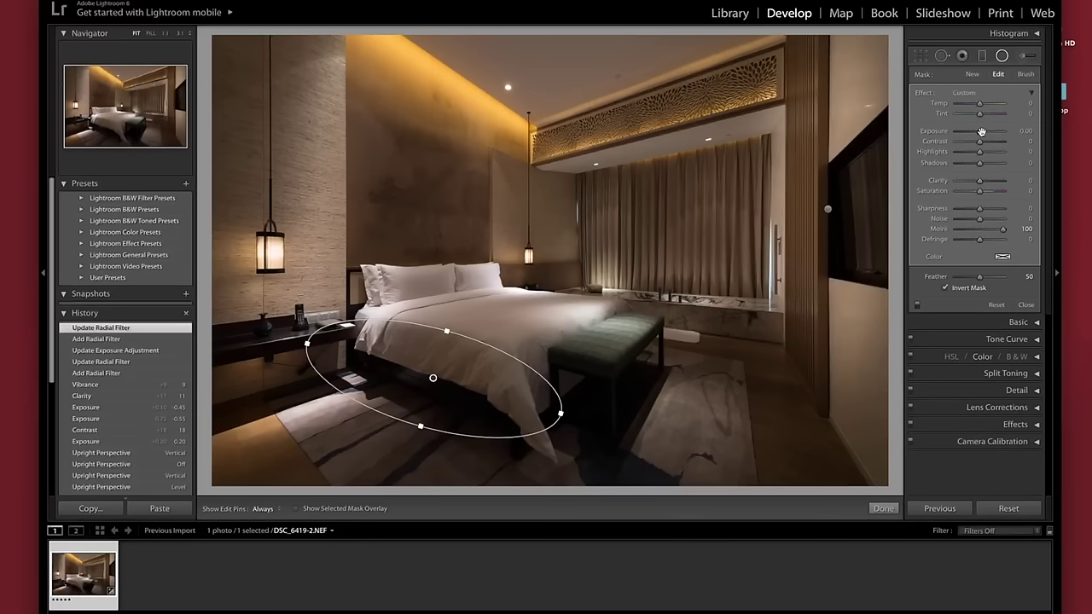
pyautogui.click(981, 132)
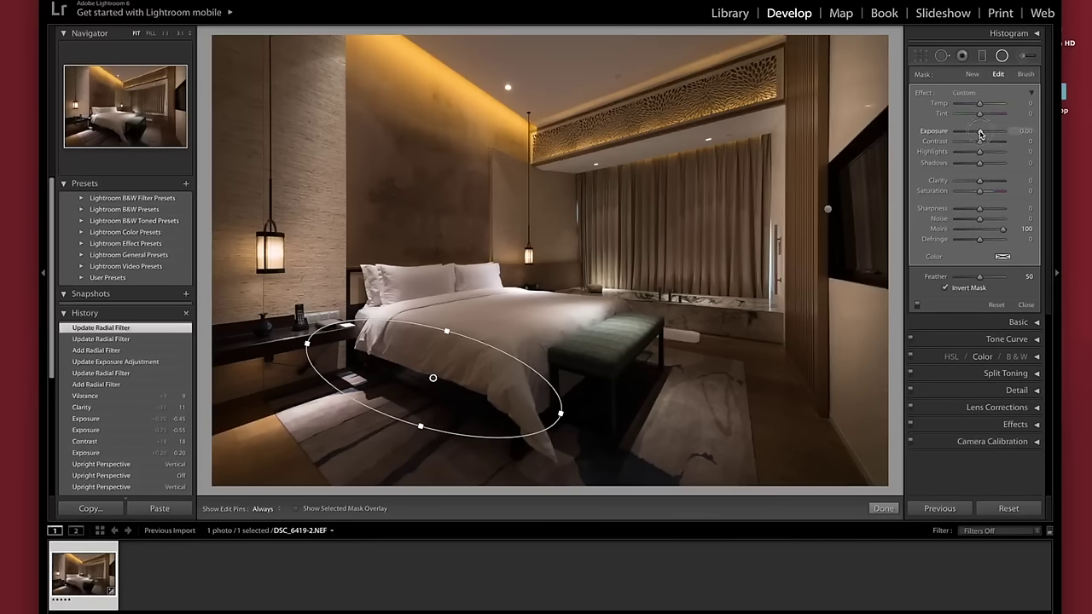
pyautogui.moveTo(982, 134); pyautogui.dragTo(982, 186)
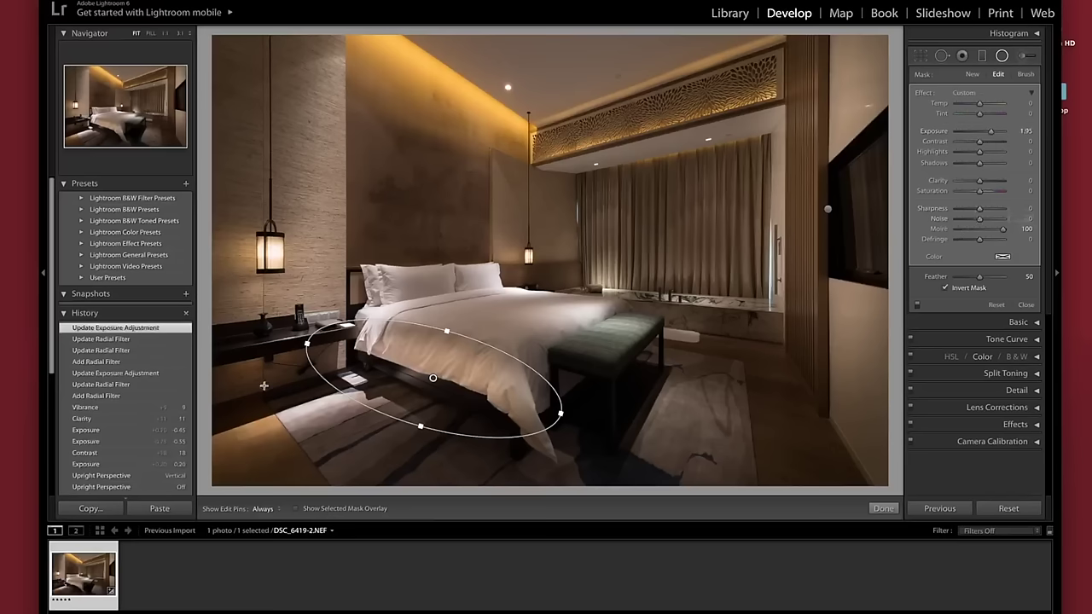
pyautogui.moveTo(262, 384); pyautogui.dragTo(372, 406)
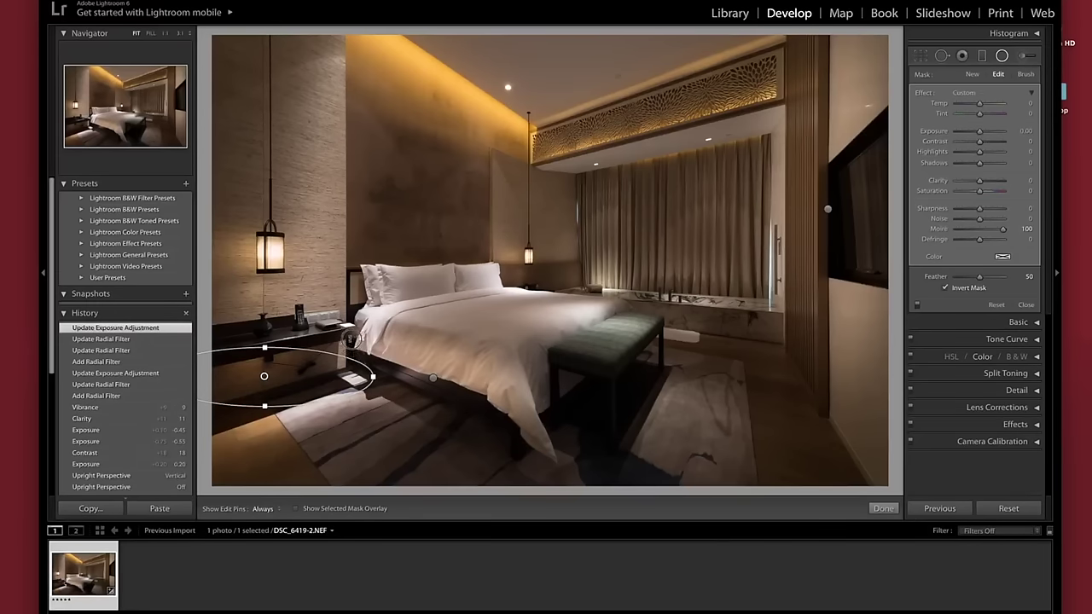
# Tilt the nightstand filter, raise its exposure to 2.36, then draw an ellipse around the left lantern.
pyautogui.moveTo(350, 339); pyautogui.dragTo(349, 340)
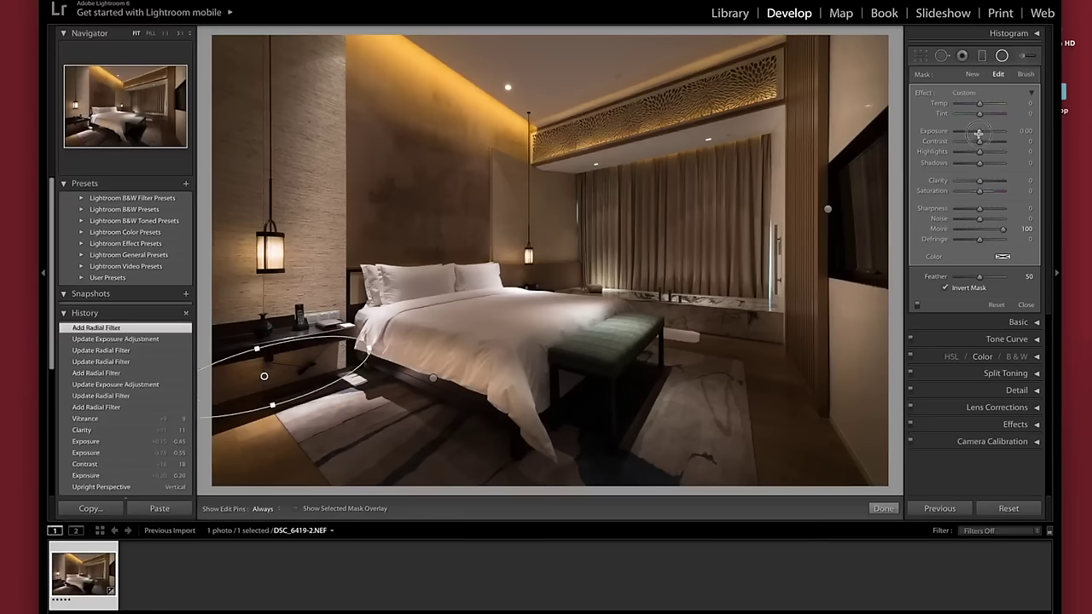
pyautogui.moveTo(979, 134); pyautogui.dragTo(993, 133)
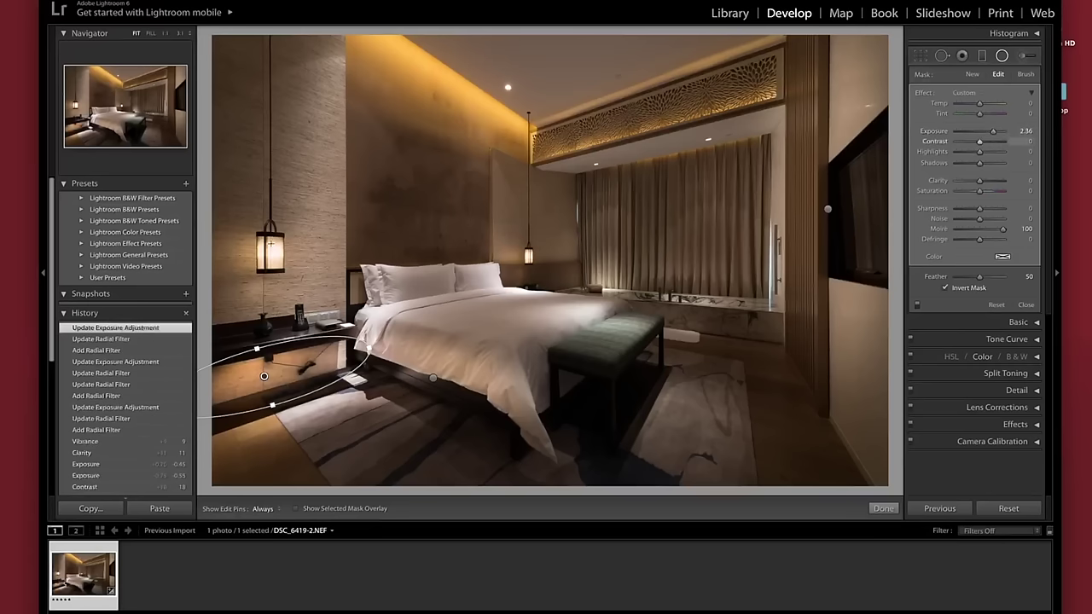
pyautogui.moveTo(269, 243); pyautogui.dragTo(311, 313)
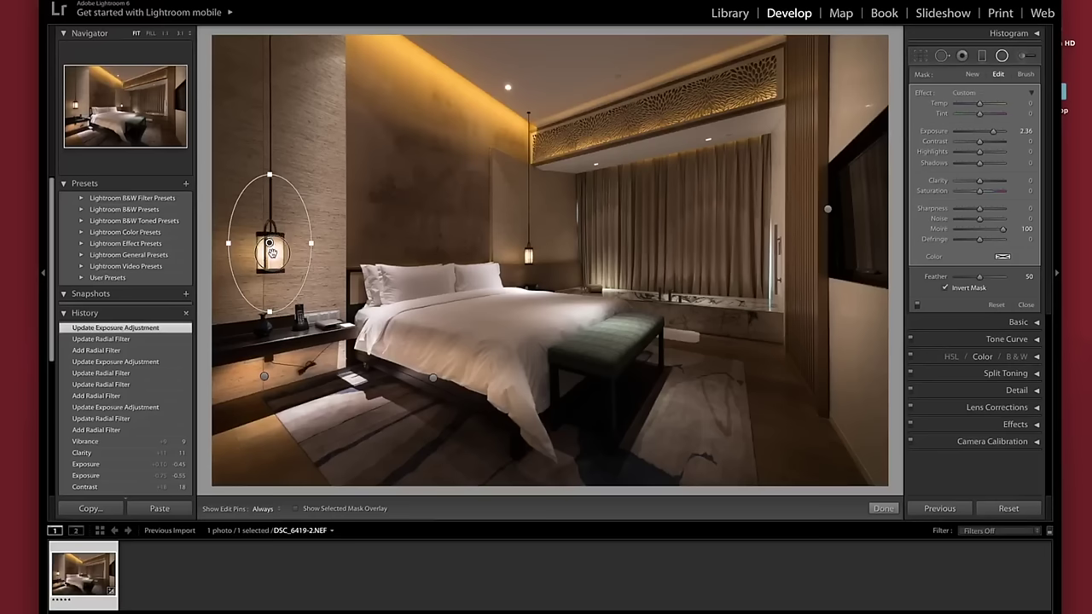
# Place a radial filter centred on the left lantern and raise its exposure.
pyautogui.click(272, 254)
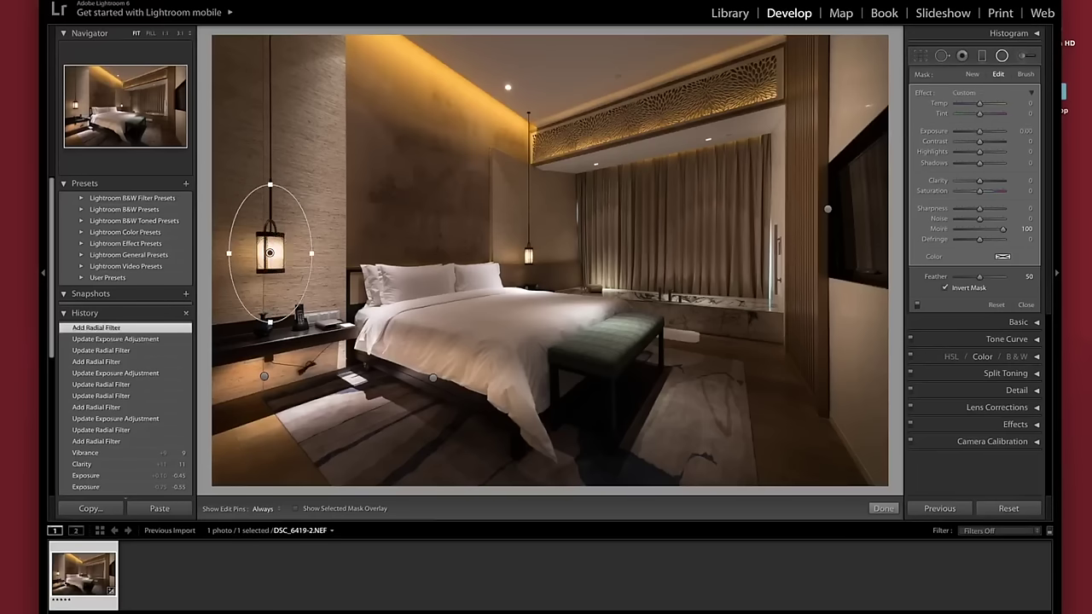
pyautogui.click(981, 133)
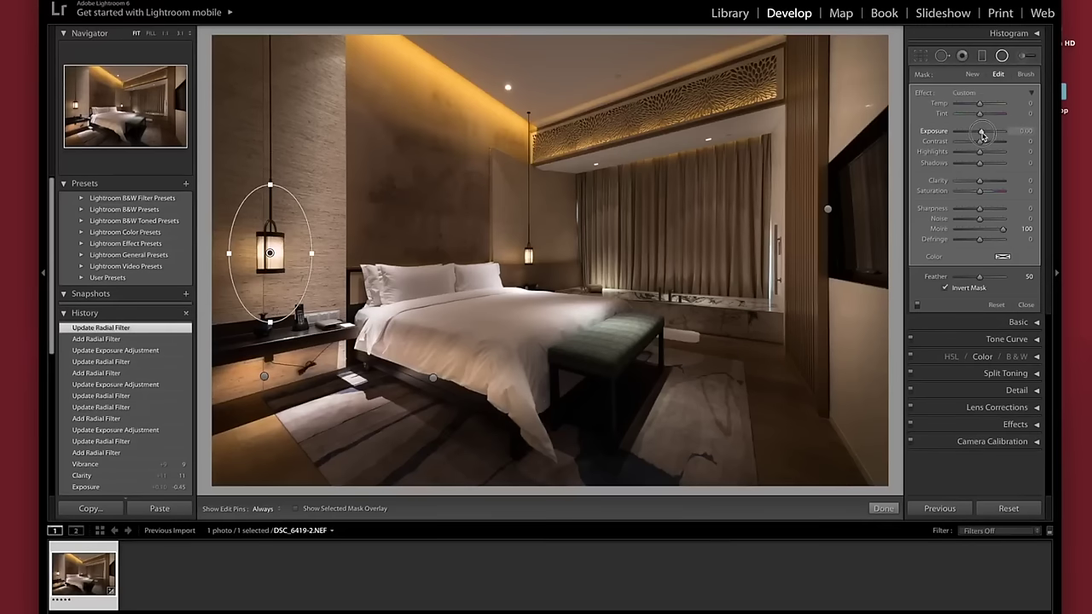
pyautogui.moveTo(983, 135); pyautogui.dragTo(987, 135)
# Add a +1.17 exposure filter on the centre lantern, then draw one over the bed-foot floor.
pyautogui.moveTo(528, 247); pyautogui.dragTo(550, 262)
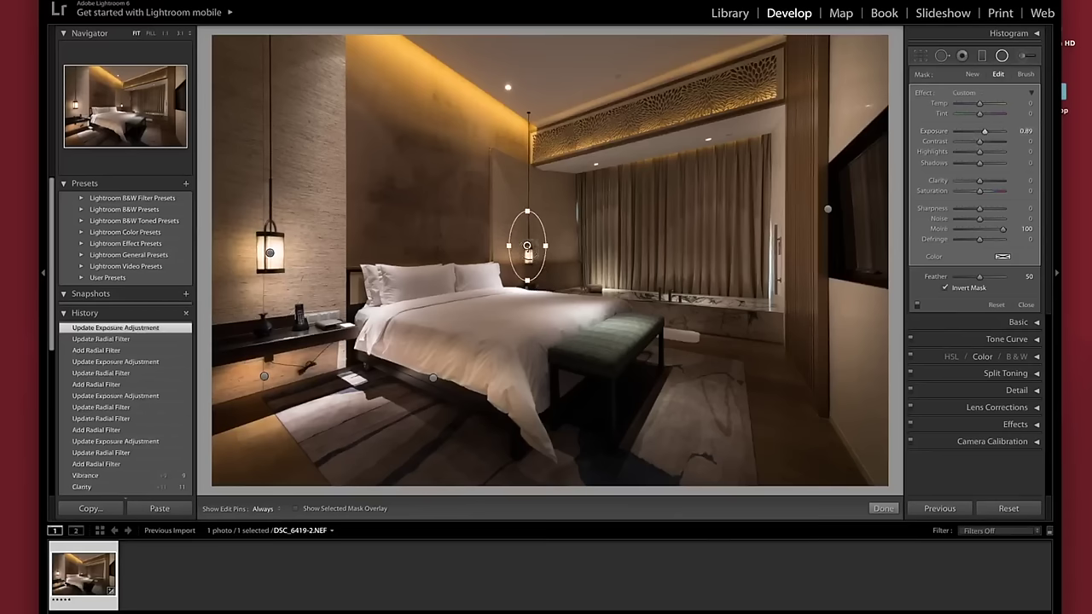
pyautogui.doubleClick(985, 130)
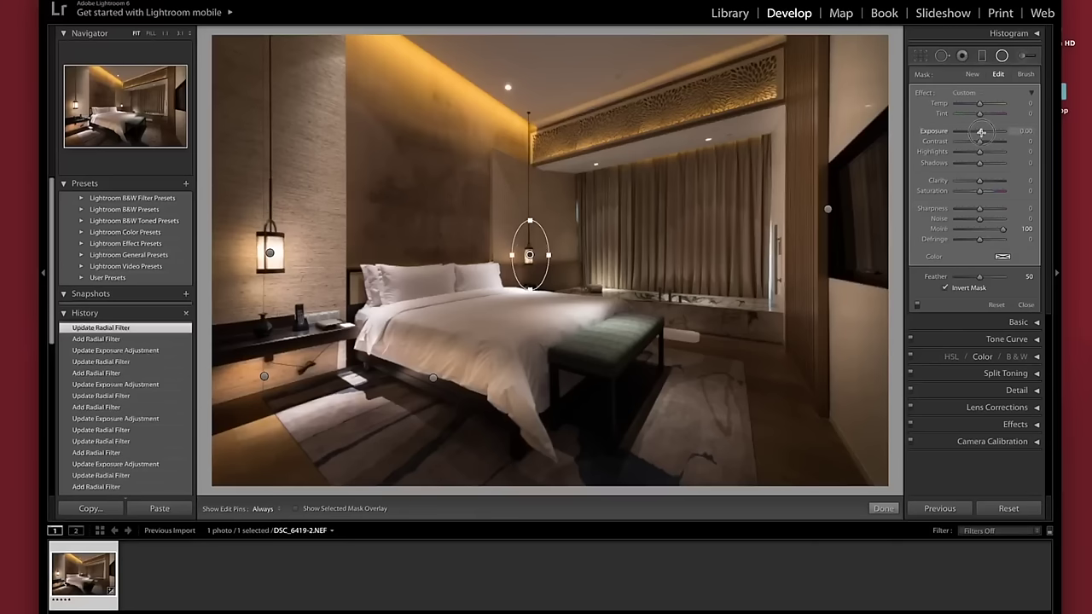
pyautogui.moveTo(982, 133); pyautogui.dragTo(987, 132)
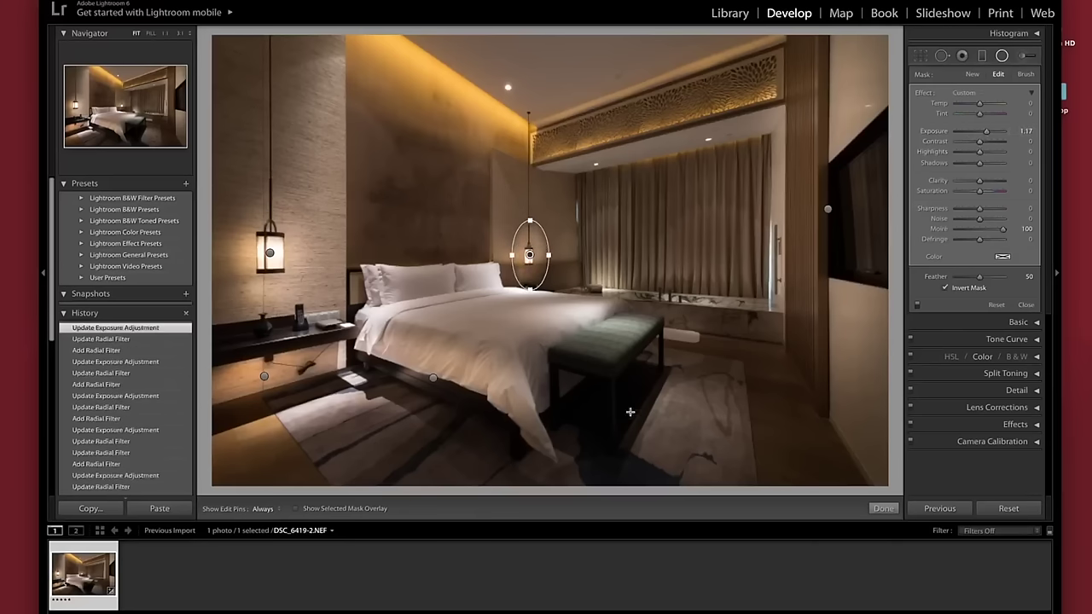
pyautogui.moveTo(431, 443); pyautogui.dragTo(506, 550)
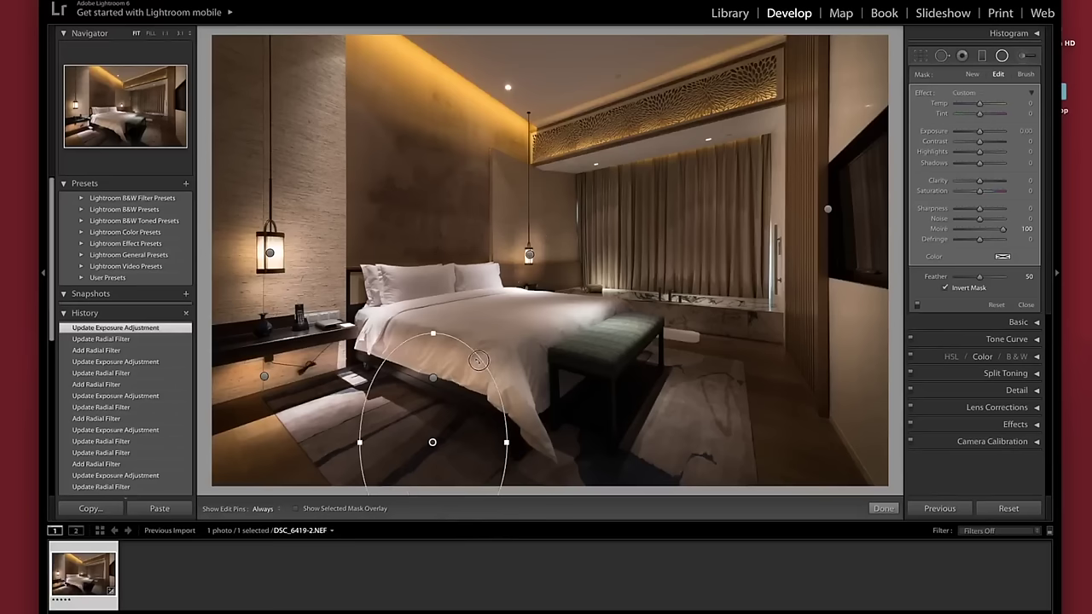
# Rotate and reposition the bed-foot floor ellipse and raise its exposure.
pyautogui.moveTo(477, 360); pyautogui.dragTo(465, 374)
pyautogui.moveTo(431, 443); pyautogui.dragTo(458, 432)
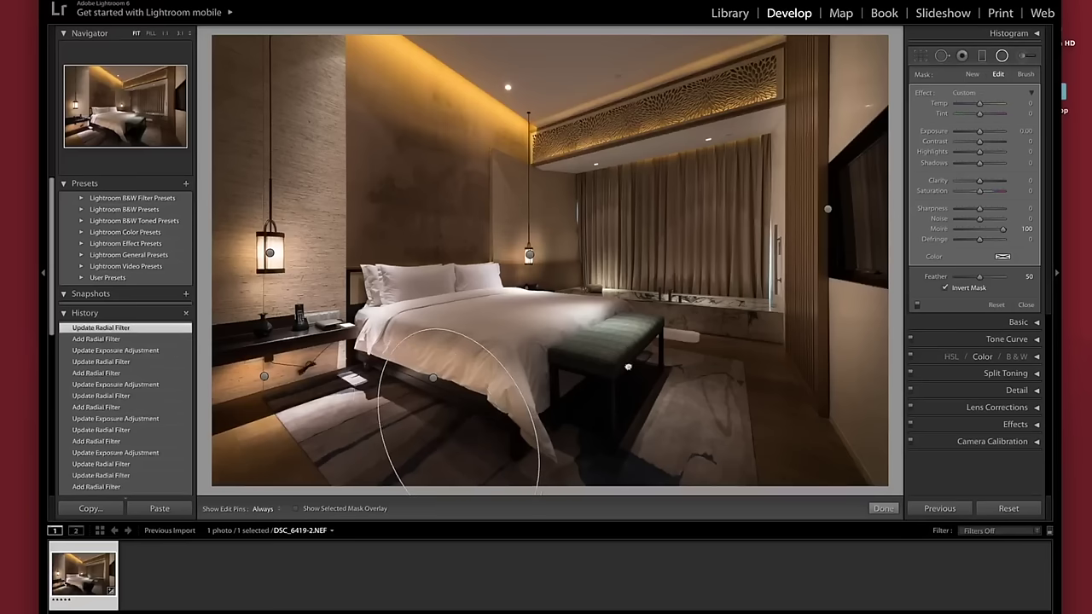
pyautogui.moveTo(981, 129); pyautogui.dragTo(985, 131)
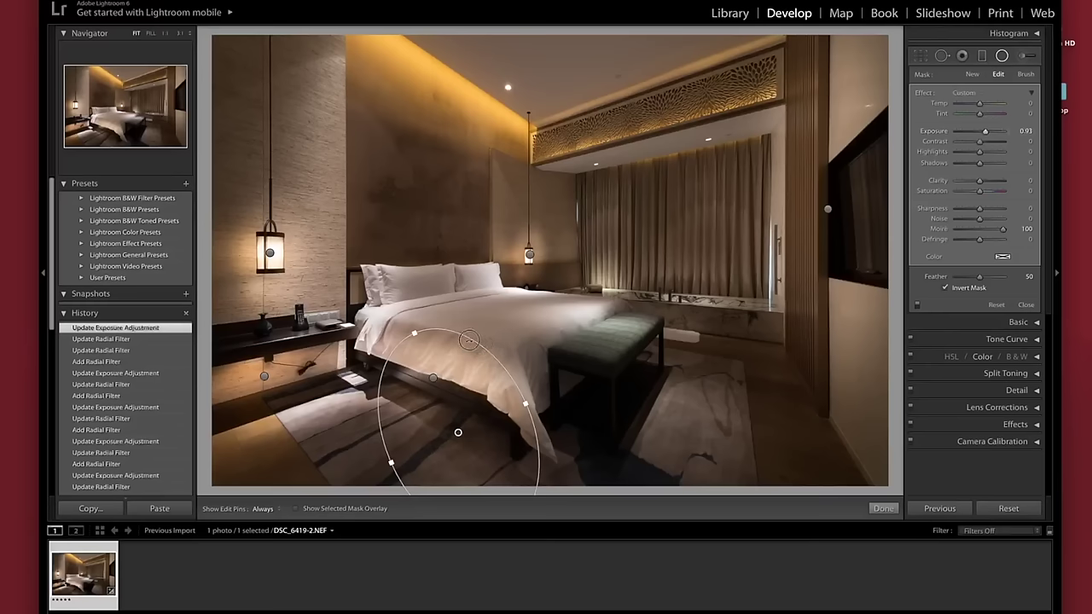
pyautogui.moveTo(472, 335); pyautogui.dragTo(468, 339)
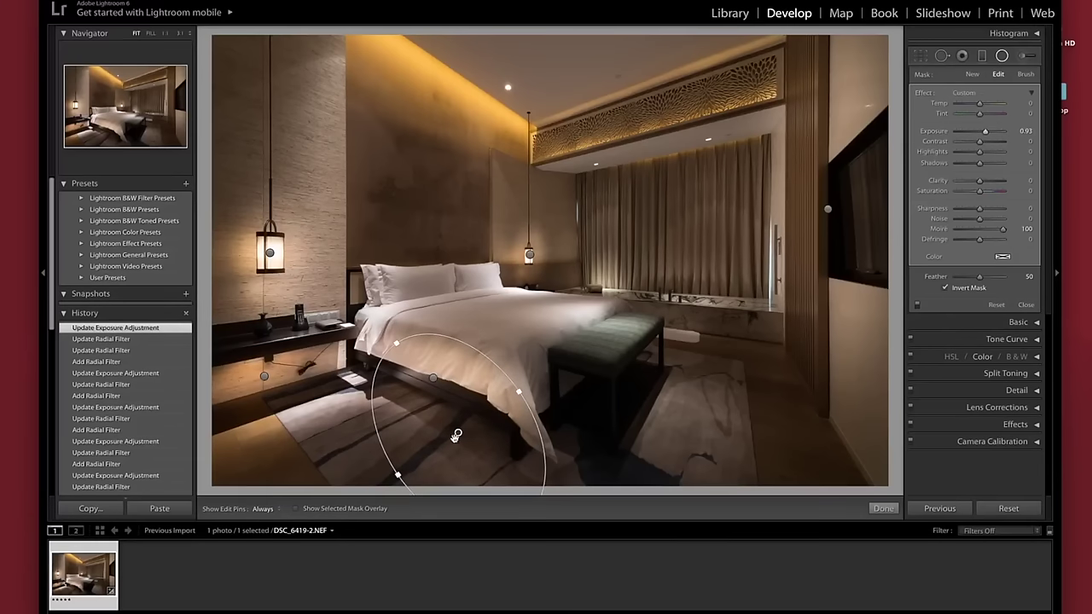
pyautogui.moveTo(458, 435); pyautogui.dragTo(454, 431)
# Narrow the bedside floor filter, feather it to 68, and add a +2.76 exposure bench filter.
pyautogui.click(440, 378)
pyautogui.hotkey('shift', 't')
pyautogui.moveTo(535, 410); pyautogui.dragTo(532, 409)
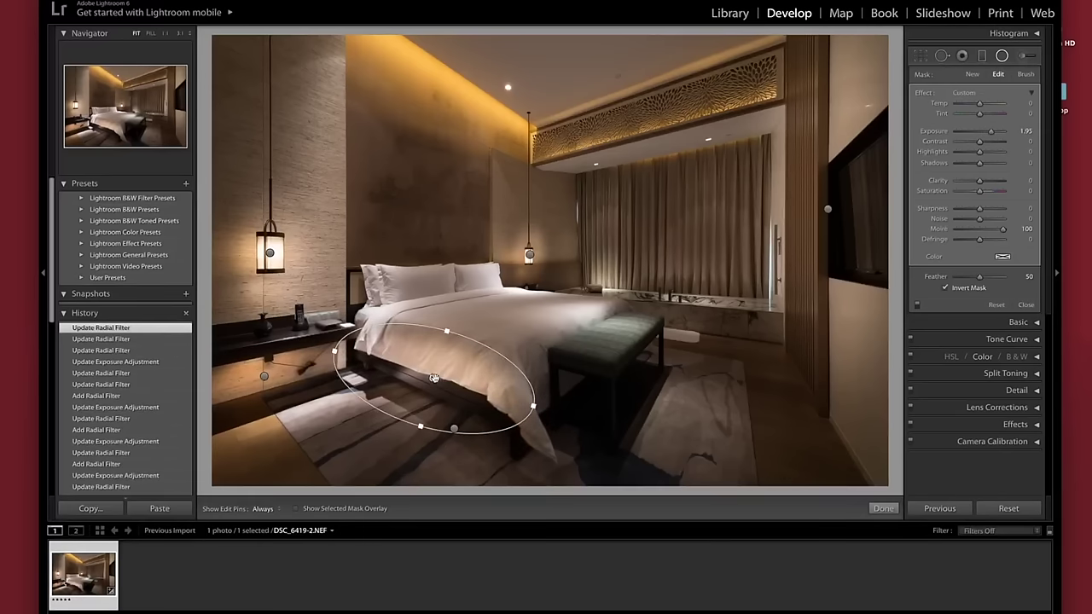
pyautogui.moveTo(431, 377); pyautogui.dragTo(433, 374)
pyautogui.moveTo(981, 277); pyautogui.dragTo(989, 278)
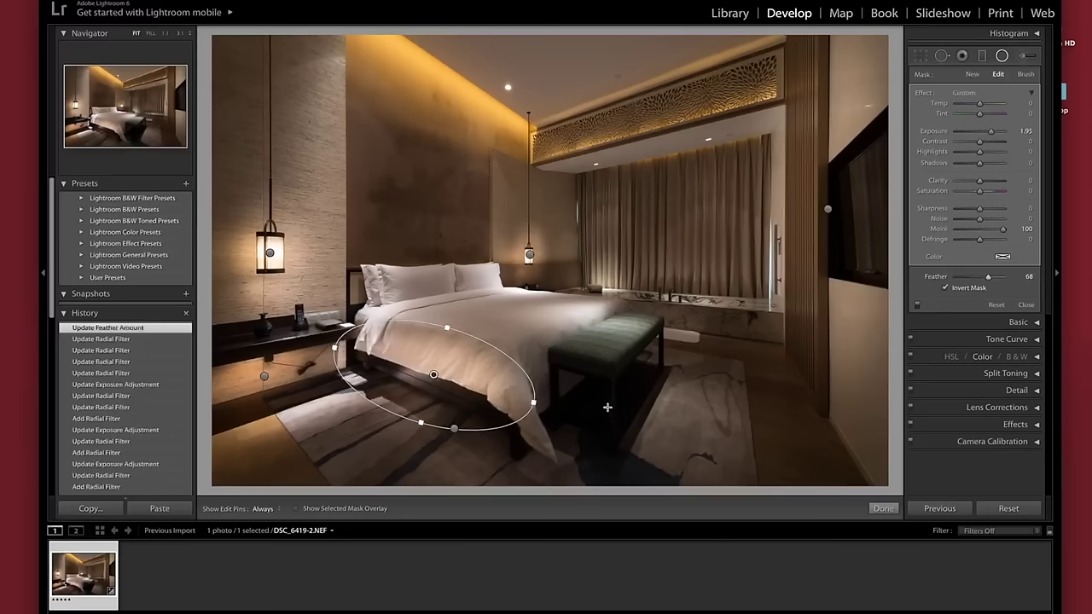
pyautogui.moveTo(603, 408); pyautogui.dragTo(677, 461)
pyautogui.moveTo(991, 132); pyautogui.dragTo(998, 133)
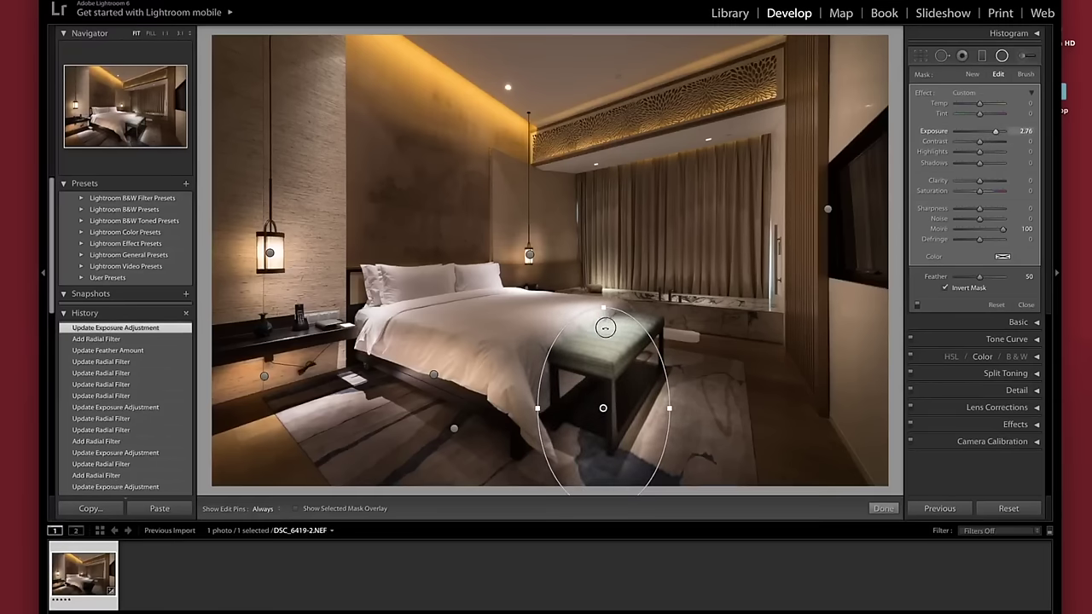
# Flatten and narrow the bench ellipse to fit the bench, then draw a new radial filter over the bathtub.
pyautogui.moveTo(620, 343); pyautogui.dragTo(637, 359)
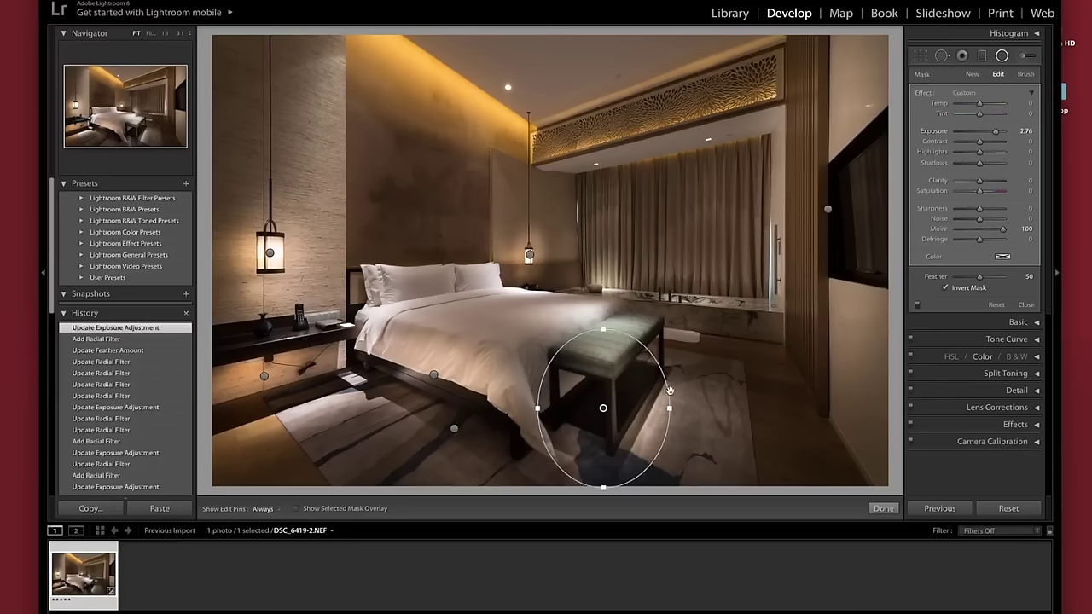
pyautogui.moveTo(665, 397); pyautogui.dragTo(651, 367)
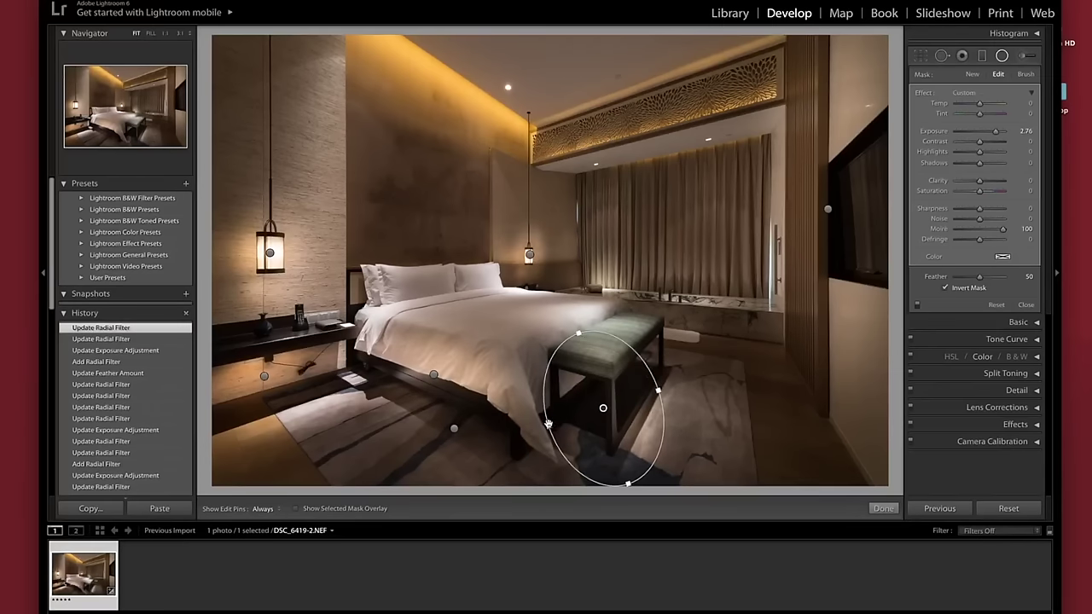
pyautogui.moveTo(549, 425); pyautogui.dragTo(537, 429)
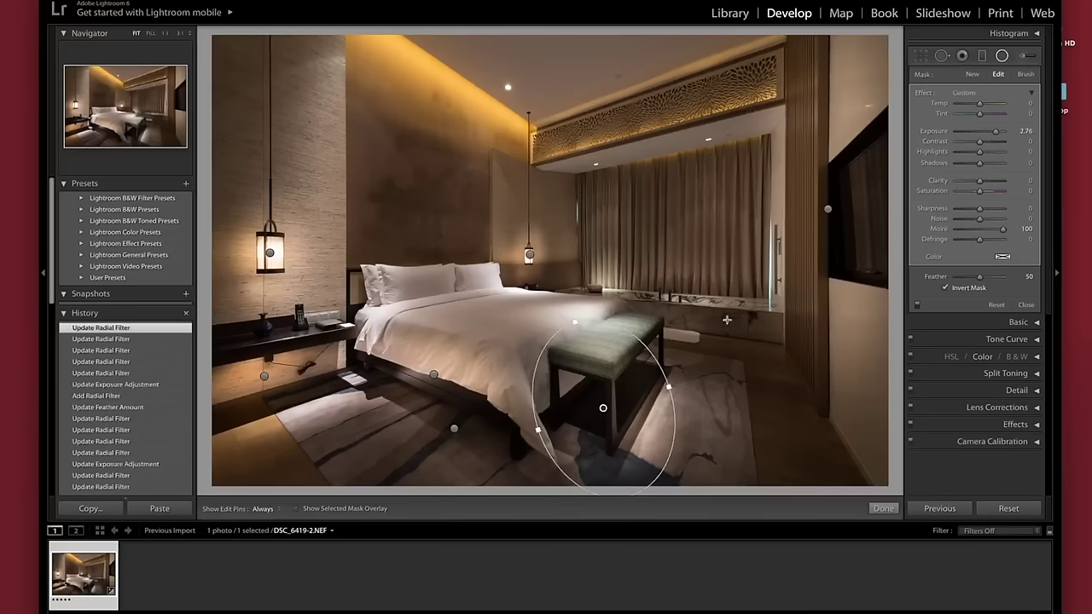
pyautogui.moveTo(684, 315); pyautogui.dragTo(794, 303)
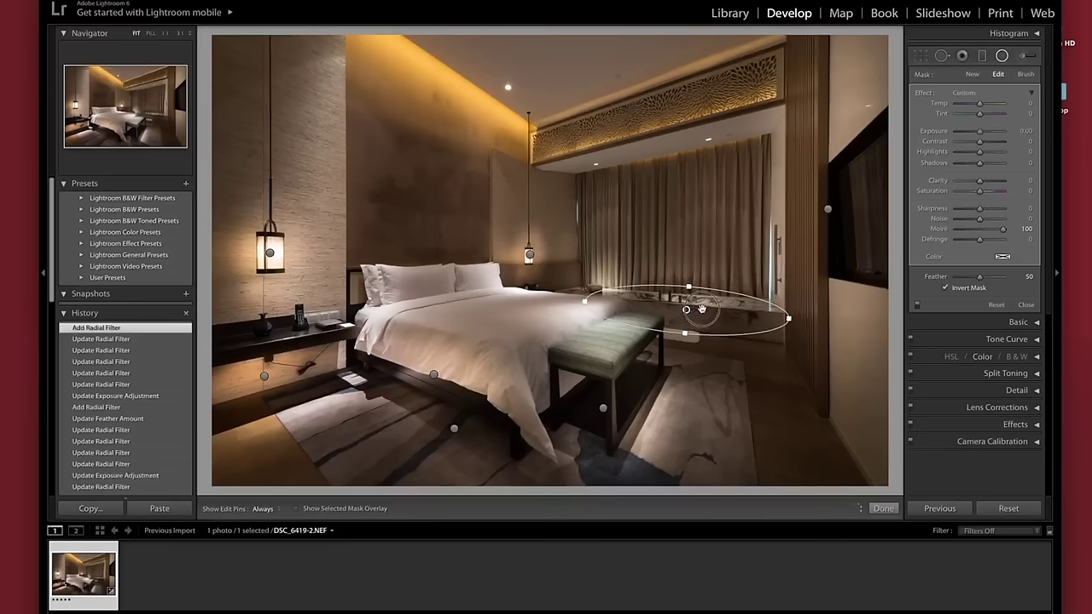
# Nudge the bathtub filter right, brighten it, and draw a radial filter over the upper-right curtain.
pyautogui.moveTo(702, 309); pyautogui.dragTo(713, 307)
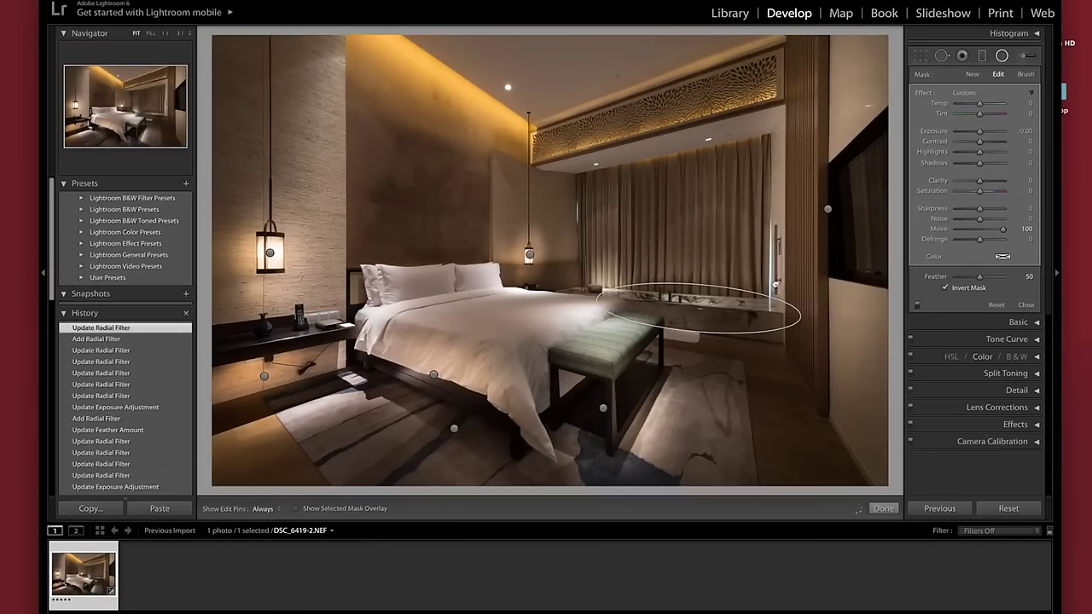
pyautogui.moveTo(980, 132); pyautogui.dragTo(992, 135)
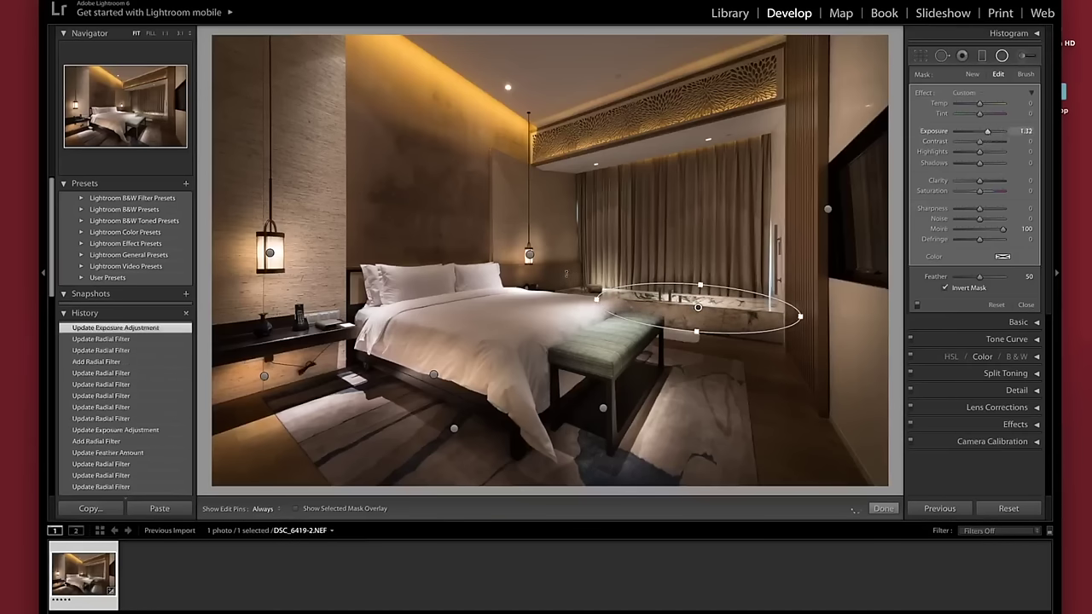
pyautogui.moveTo(761, 147); pyautogui.dragTo(652, 209)
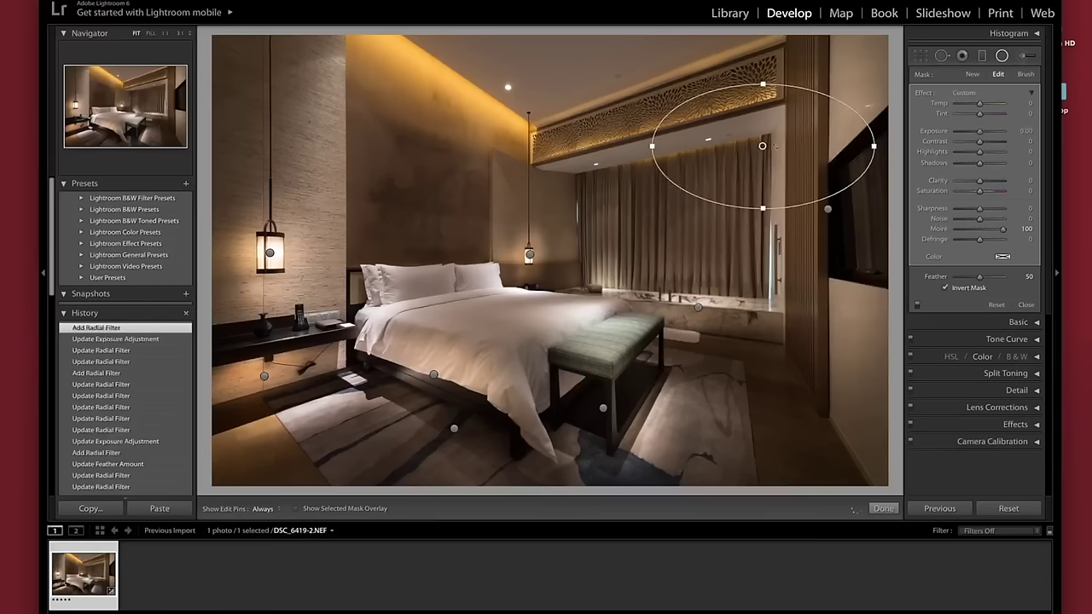
# Tilt, raise, enlarge and rotate the curtain filter at +0.57 exposure; start one over the ceiling cove.
pyautogui.moveTo(879, 147); pyautogui.dragTo(862, 98)
pyautogui.moveTo(760, 146); pyautogui.dragTo(764, 116)
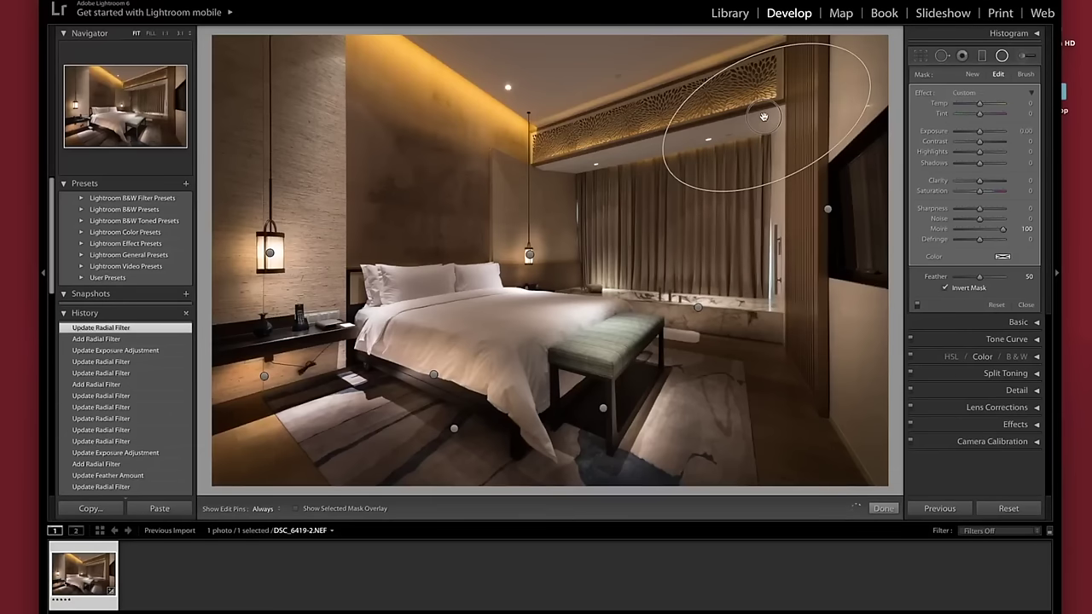
pyautogui.moveTo(665, 167); pyautogui.dragTo(646, 173)
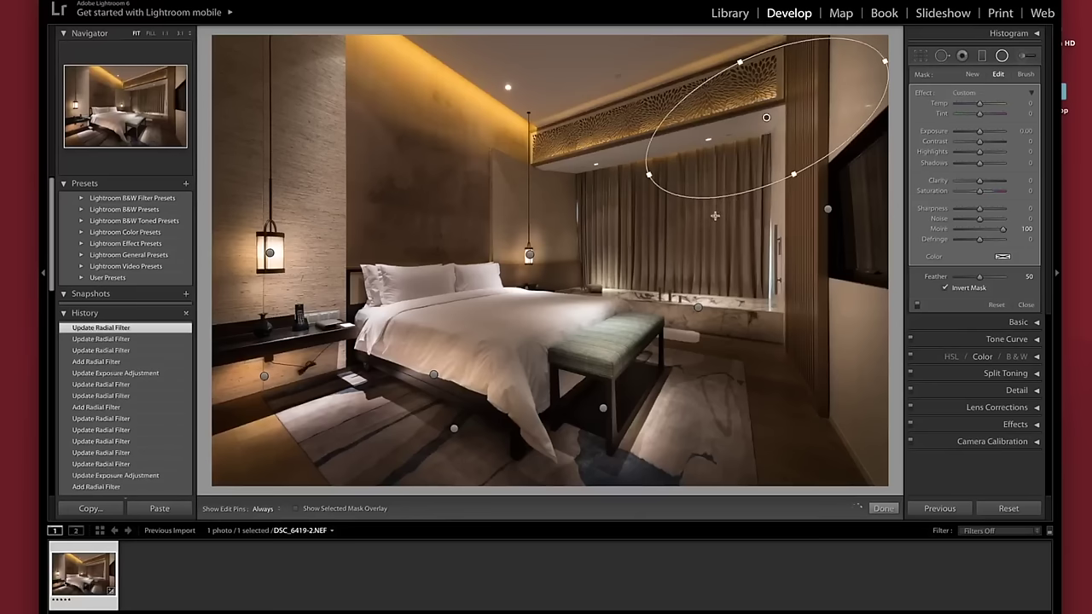
pyautogui.moveTo(717, 207); pyautogui.dragTo(727, 213)
pyautogui.moveTo(979, 134); pyautogui.dragTo(982, 135)
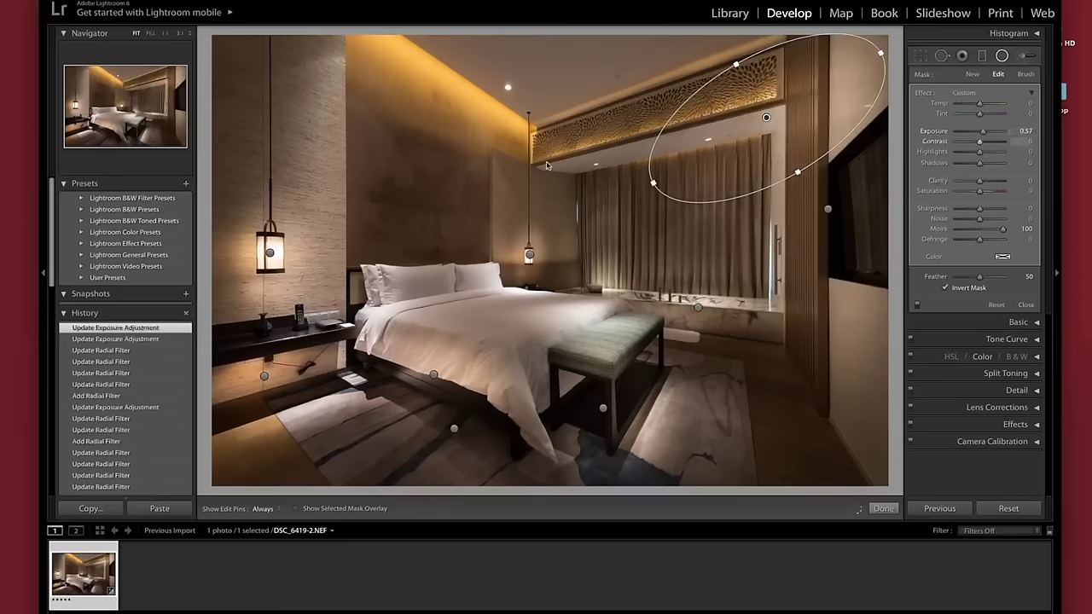
pyautogui.moveTo(553, 147); pyautogui.dragTo(647, 193)
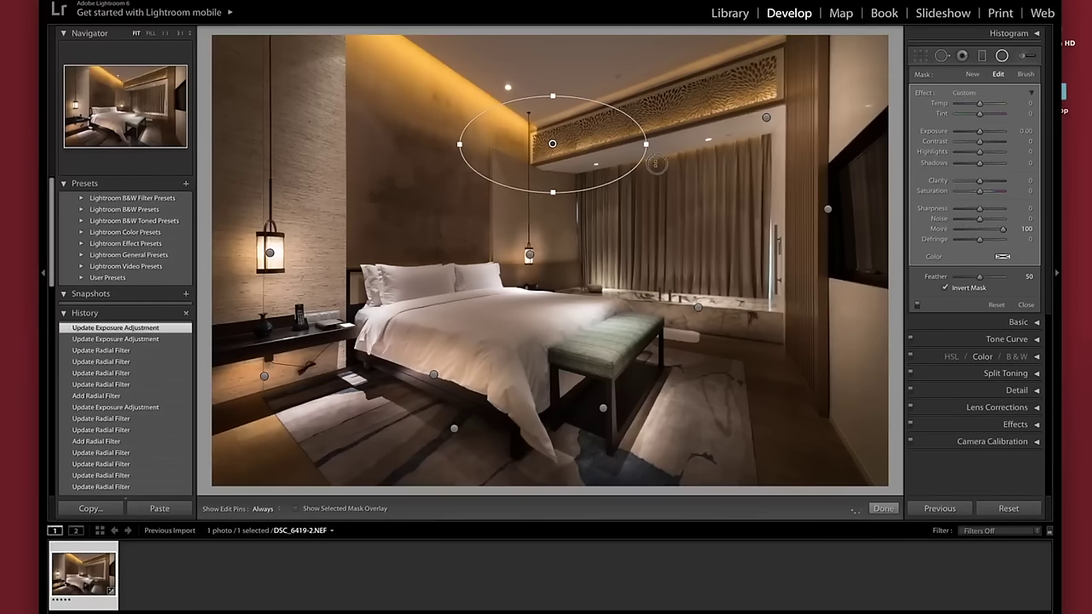
# Tilt the ceiling-cove ellipse diagonally at +0.59 exposure, and add an upright ellipse over the lower-right floor.
pyautogui.moveTo(655, 175); pyautogui.dragTo(655, 177)
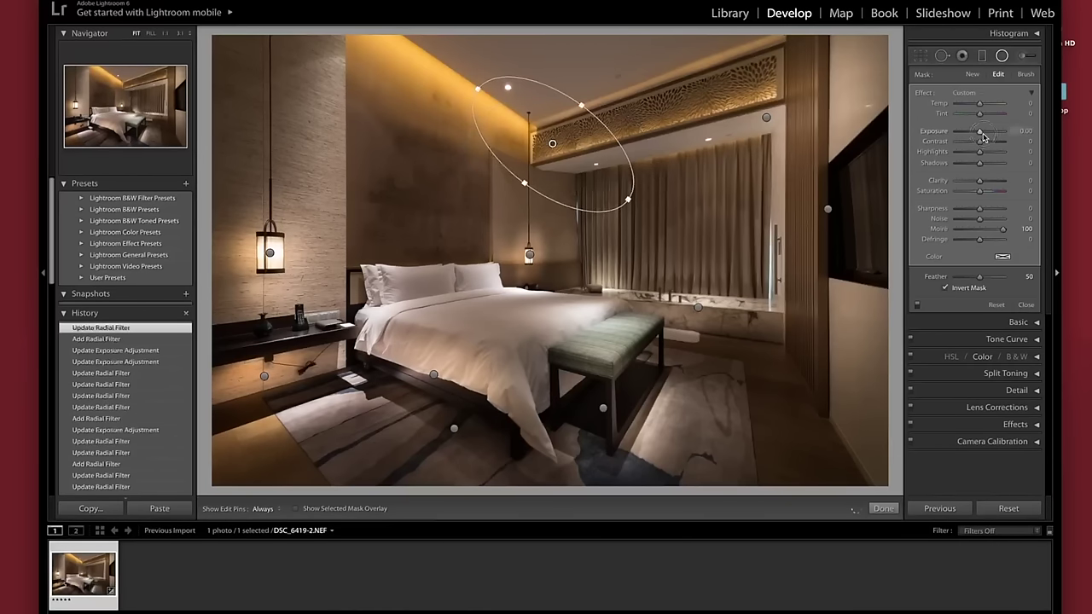
pyautogui.moveTo(979, 131)
pyautogui.mouseDown()
pyautogui.moveTo(988, 137)
pyautogui.moveTo(987, 120)
pyautogui.moveTo(969, 123)
pyautogui.mouseUp()
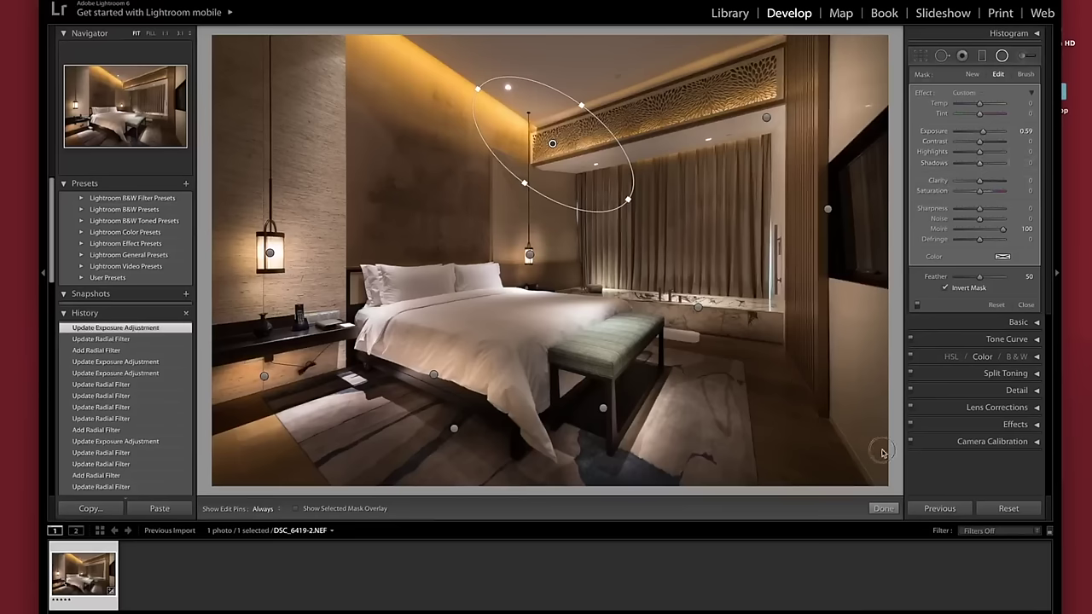
pyautogui.moveTo(894, 460); pyautogui.dragTo(951, 457)
pyautogui.moveTo(877, 314); pyautogui.dragTo(894, 475)
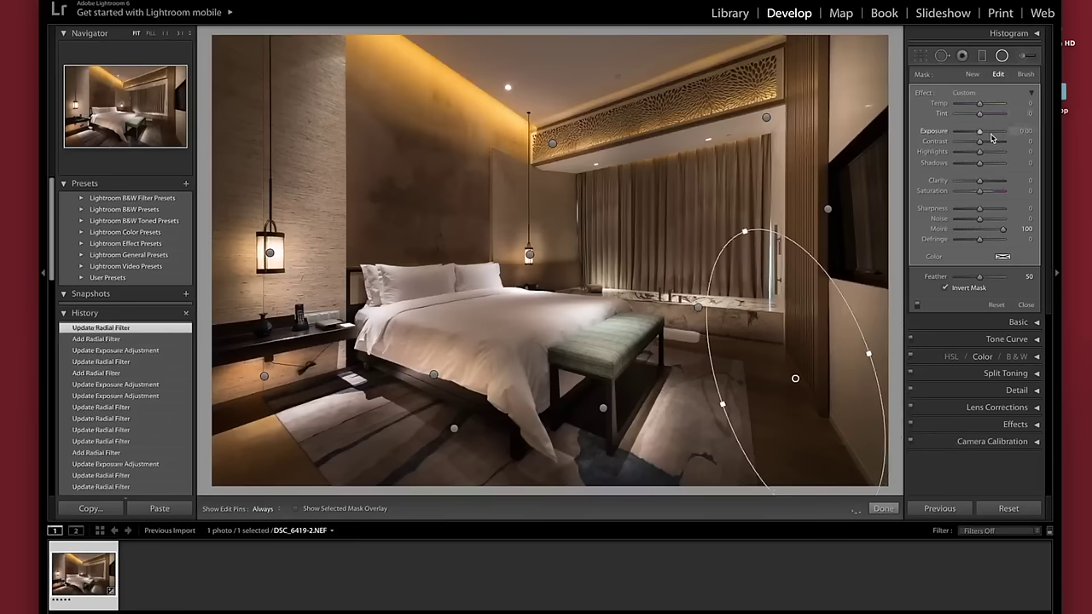
# Brighten the lower-right floor filter, and add a +1.30 exposure radial filter on the upper-left wall.
pyautogui.moveTo(979, 131); pyautogui.dragTo(987, 131)
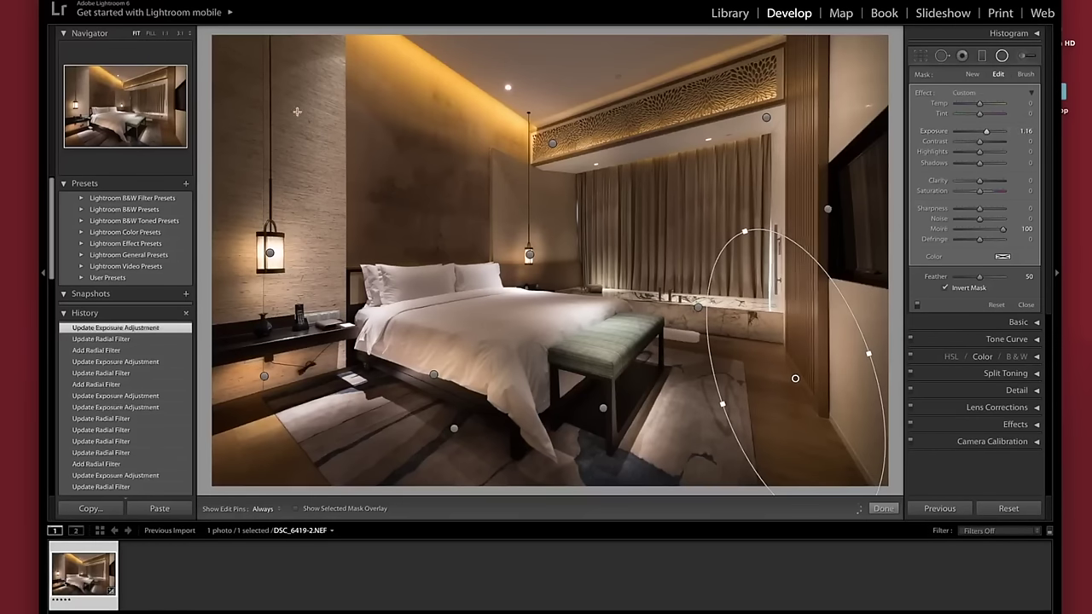
pyautogui.moveTo(329, 88); pyautogui.dragTo(419, 229)
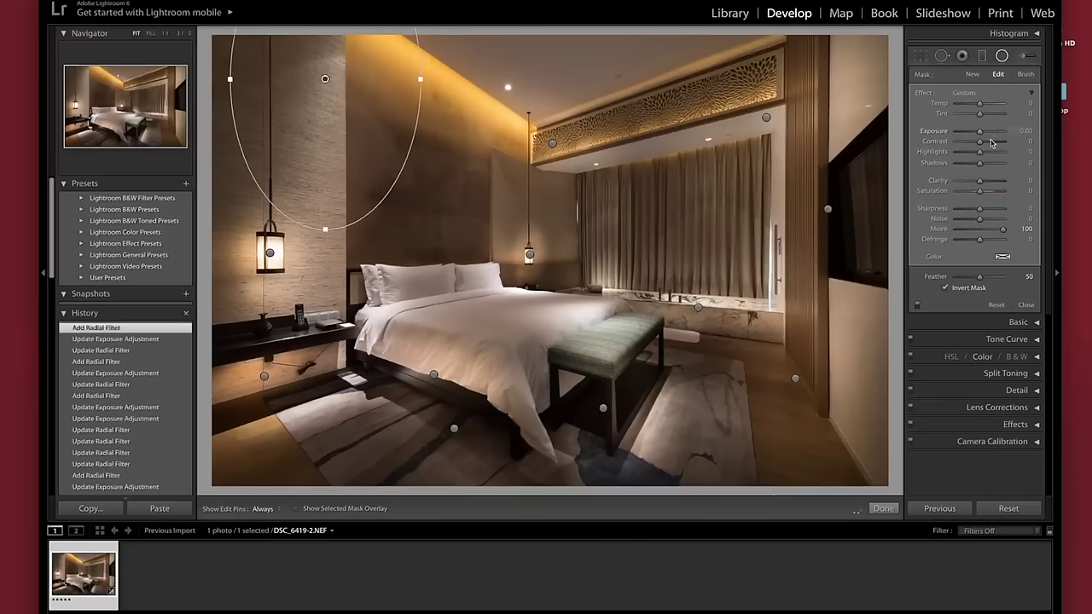
pyautogui.moveTo(987, 137); pyautogui.dragTo(989, 138)
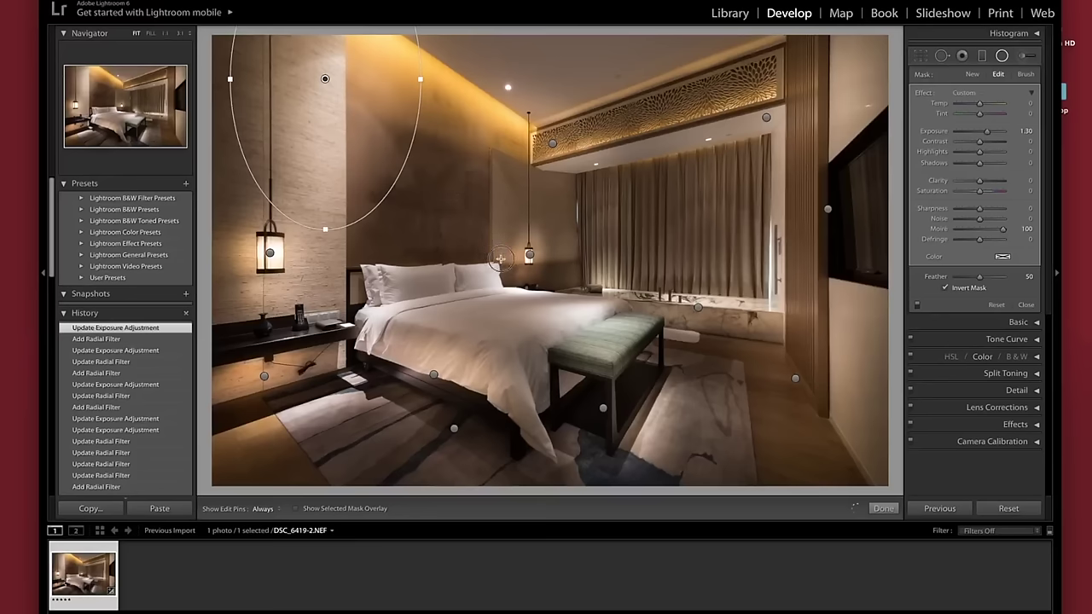
# Add a radial filter above the headboard, reset its exposure, then raise it to +0.71.
pyautogui.moveTo(461, 189); pyautogui.dragTo(507, 262)
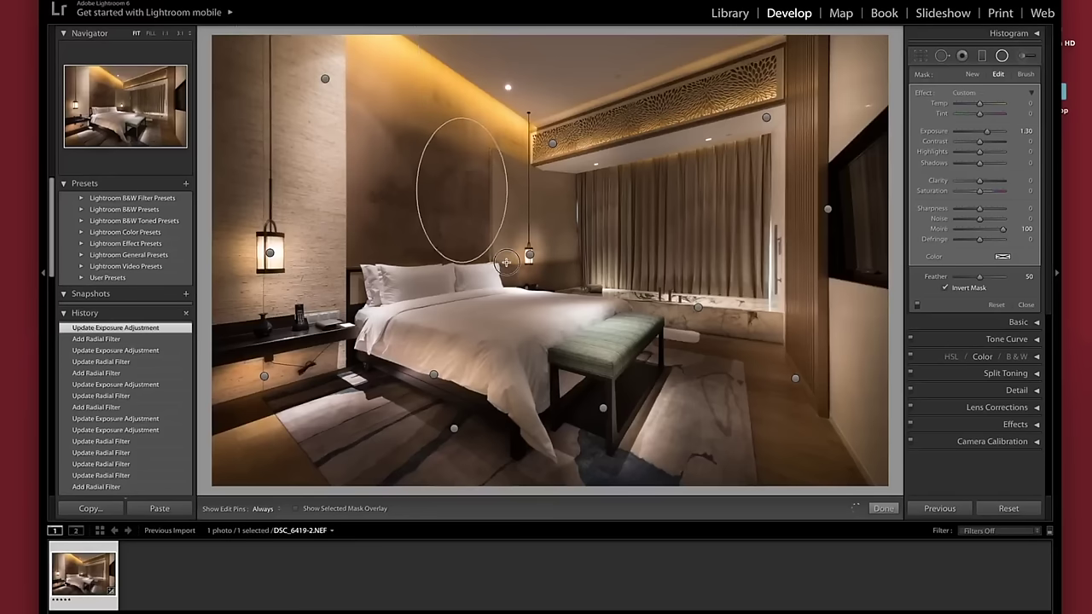
pyautogui.doubleClick(986, 132)
pyautogui.moveTo(985, 134); pyautogui.dragTo(987, 134)
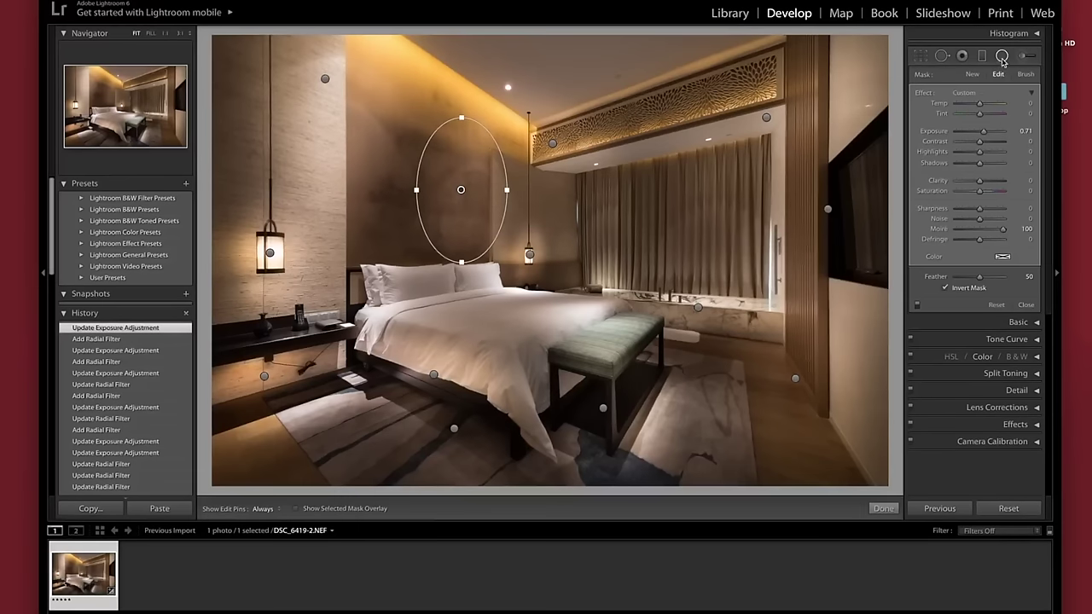
# Toggle all radial filters off and on twice to compare, leave them enabled, and close the tool.
pyautogui.click(1002, 56)
pyautogui.click(1002, 56)
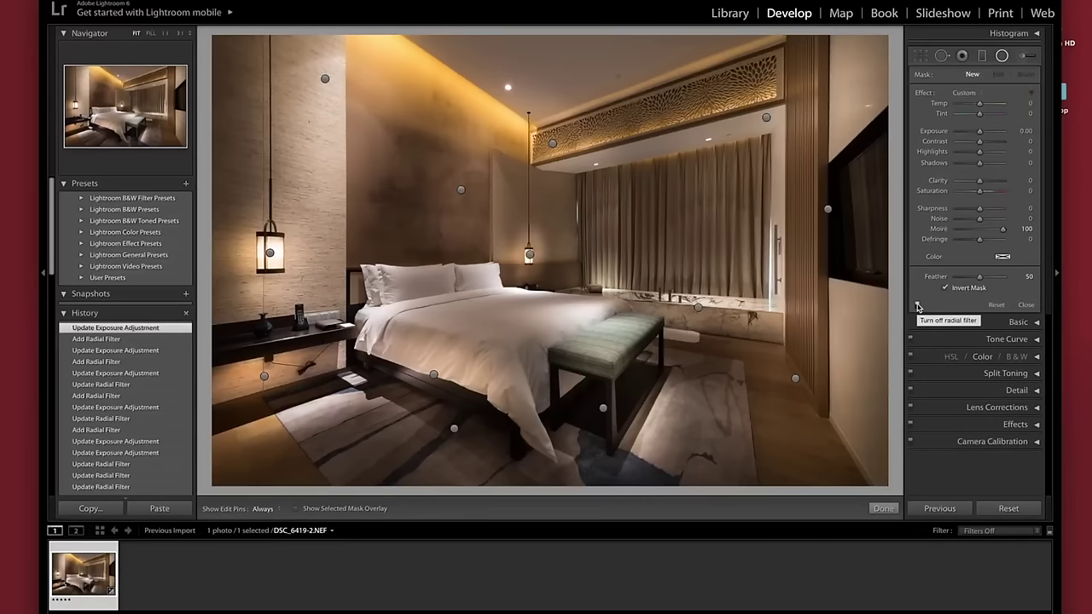
pyautogui.click(919, 308)
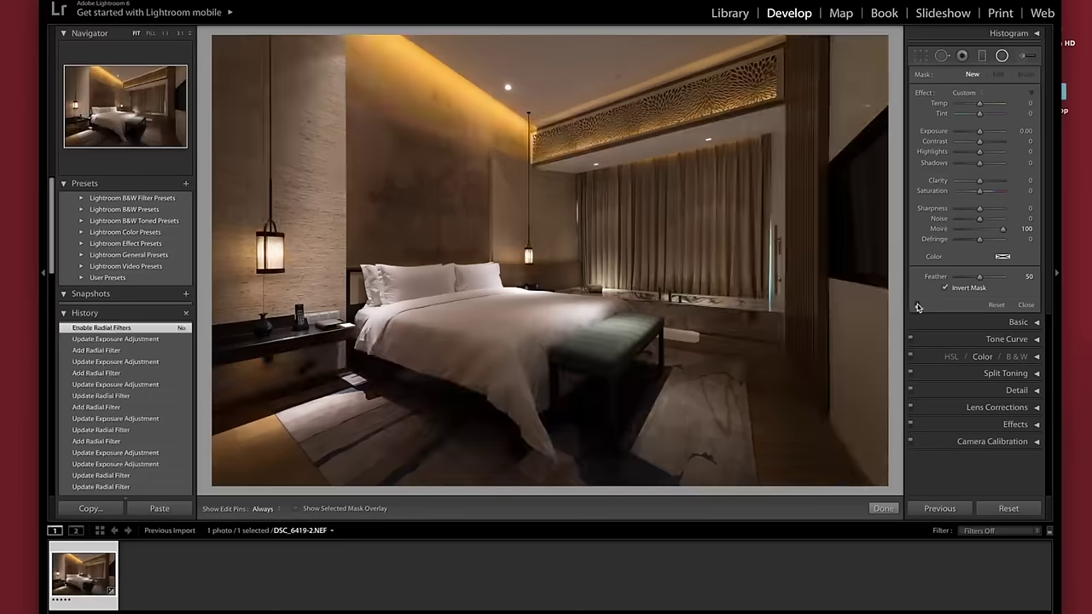
pyautogui.click(918, 307)
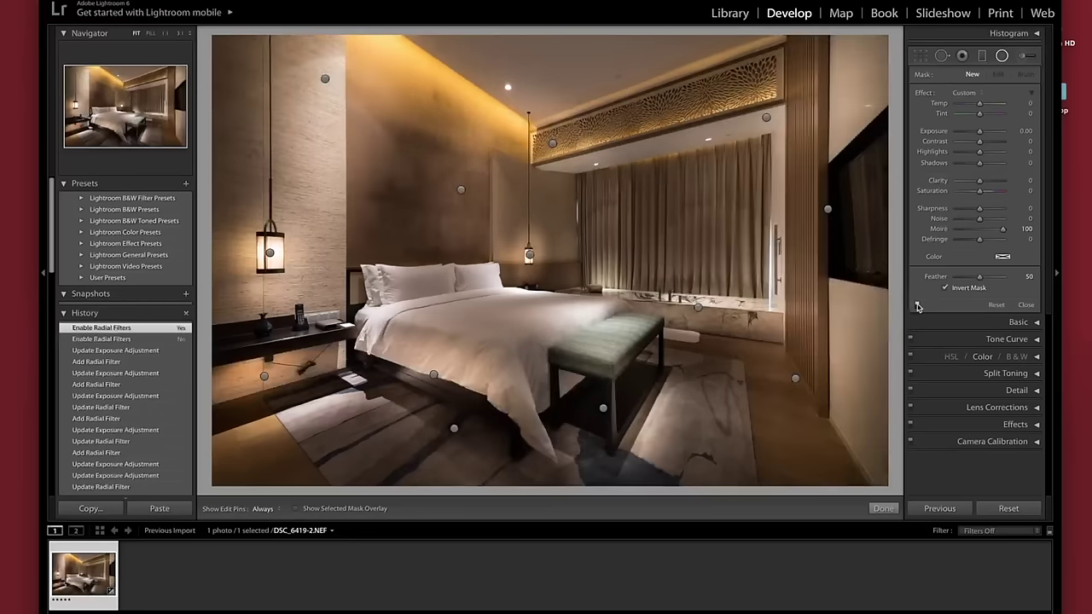
pyautogui.click(918, 307)
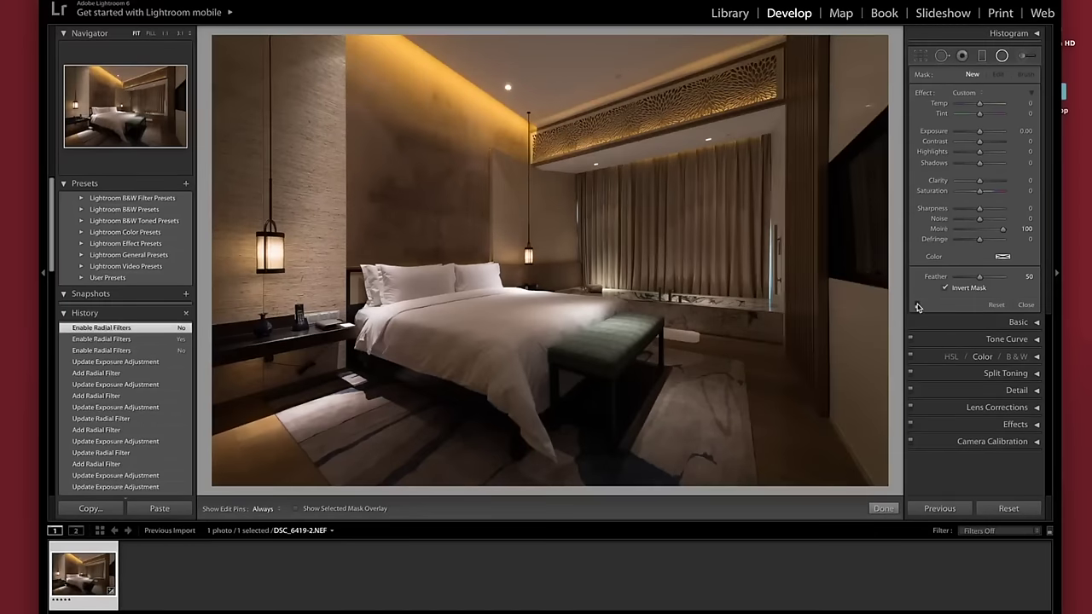
pyautogui.click(918, 307)
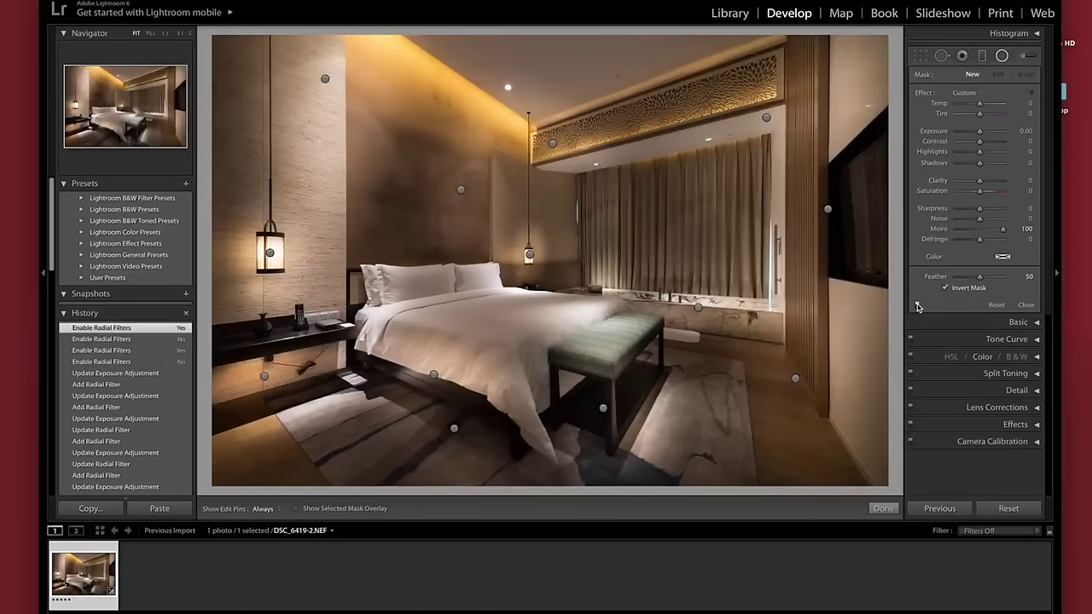
pyautogui.click(1000, 58)
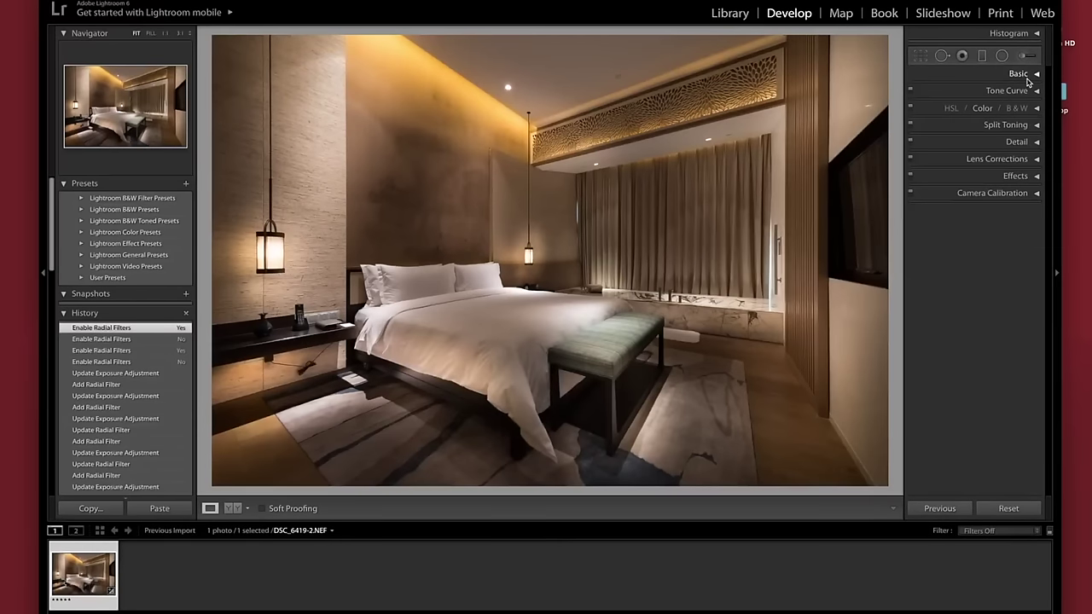
# In the Basic panel, lower the white balance Temp from 2,950 to 2,777.
pyautogui.click(1029, 77)
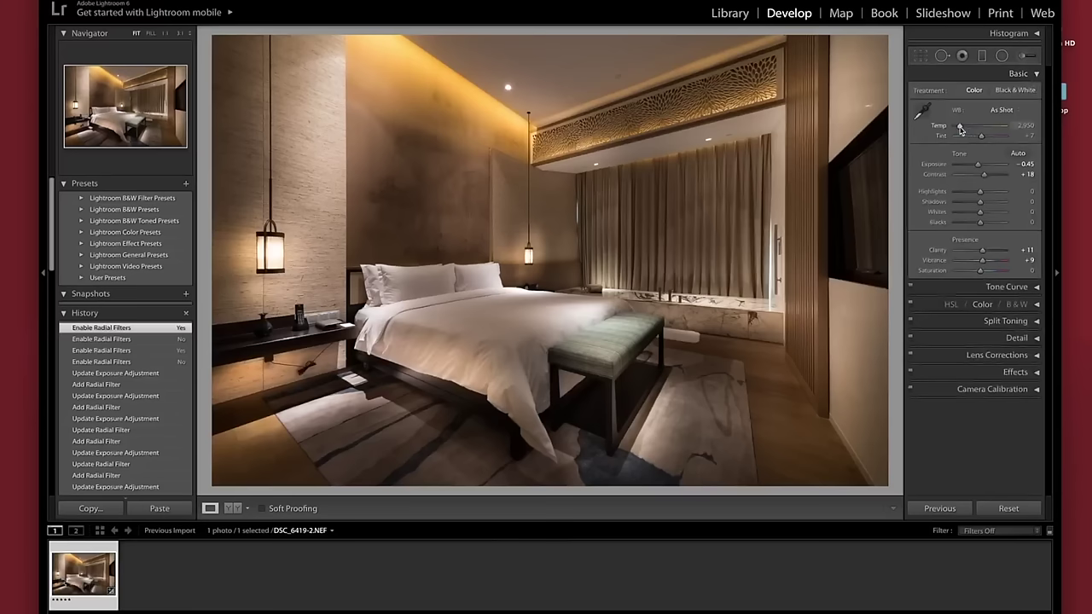
pyautogui.moveTo(961, 129); pyautogui.dragTo(959, 129)
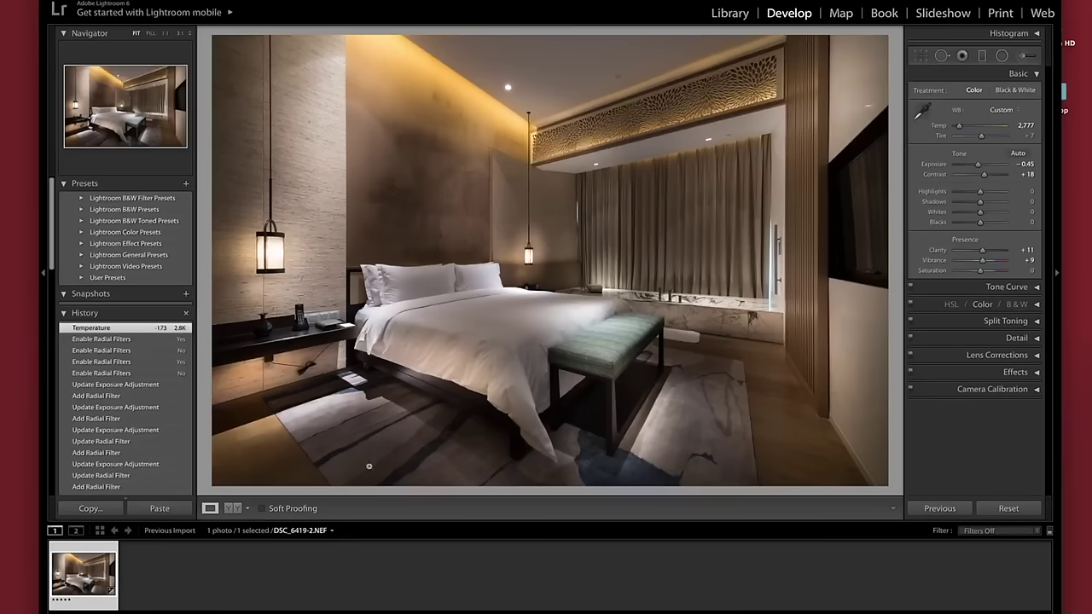
# Export the edited photo as a 16-bit sRGB TIFF, DSC_6419-2.tif, to the Desktop.
pyautogui.rightClick(75, 579)
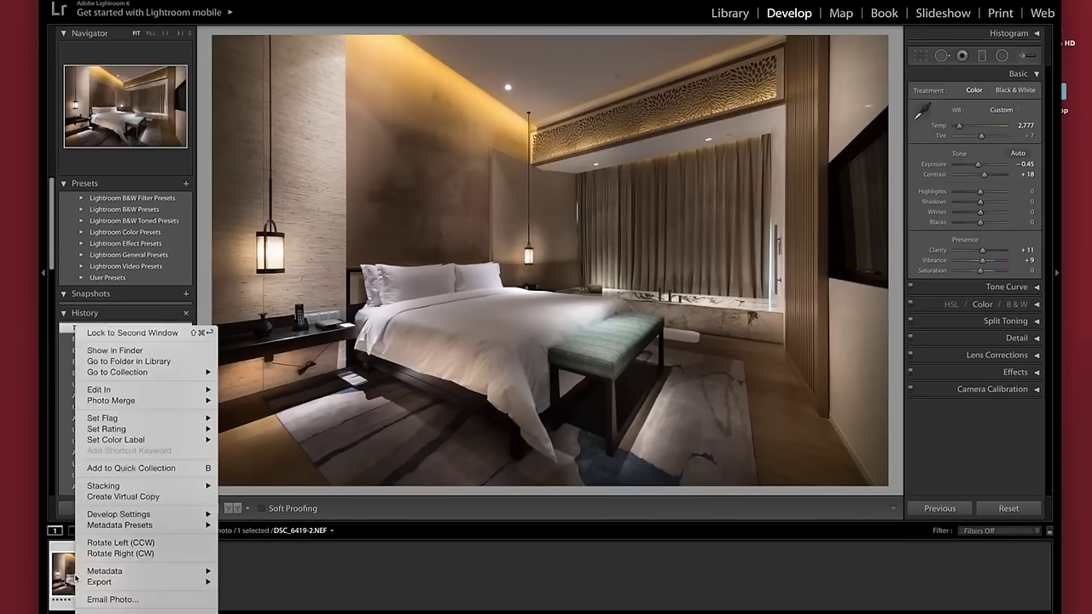
pyautogui.moveTo(100, 577)
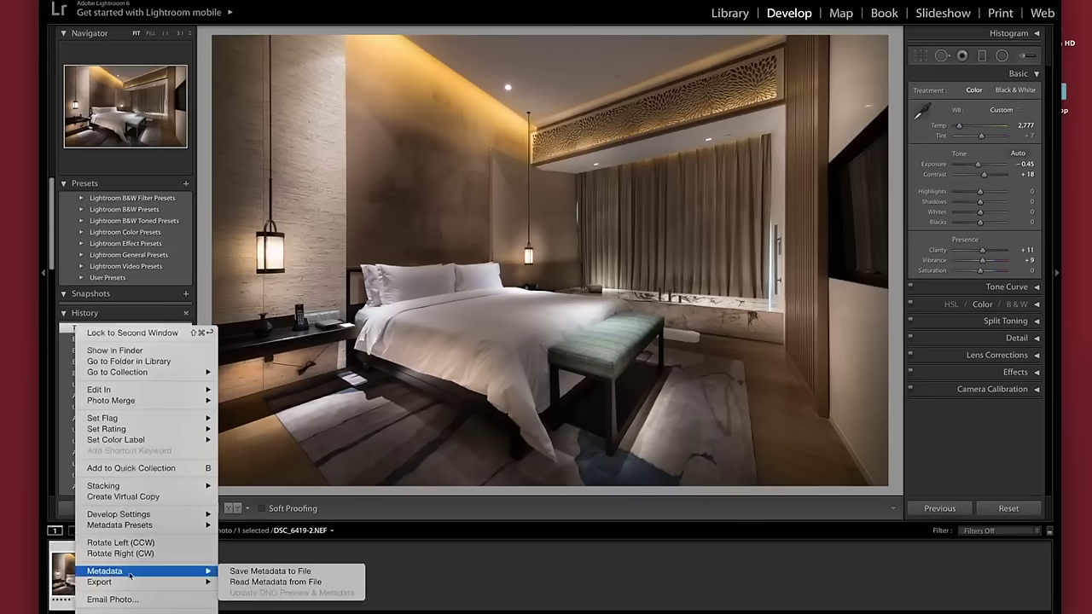
pyautogui.moveTo(154, 584)
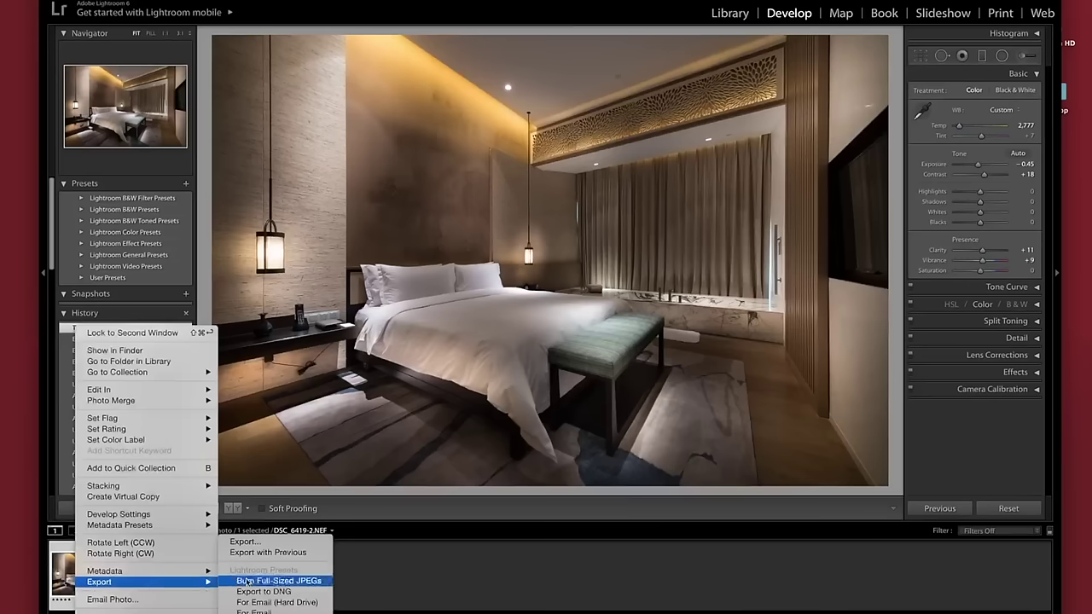
pyautogui.click(262, 541)
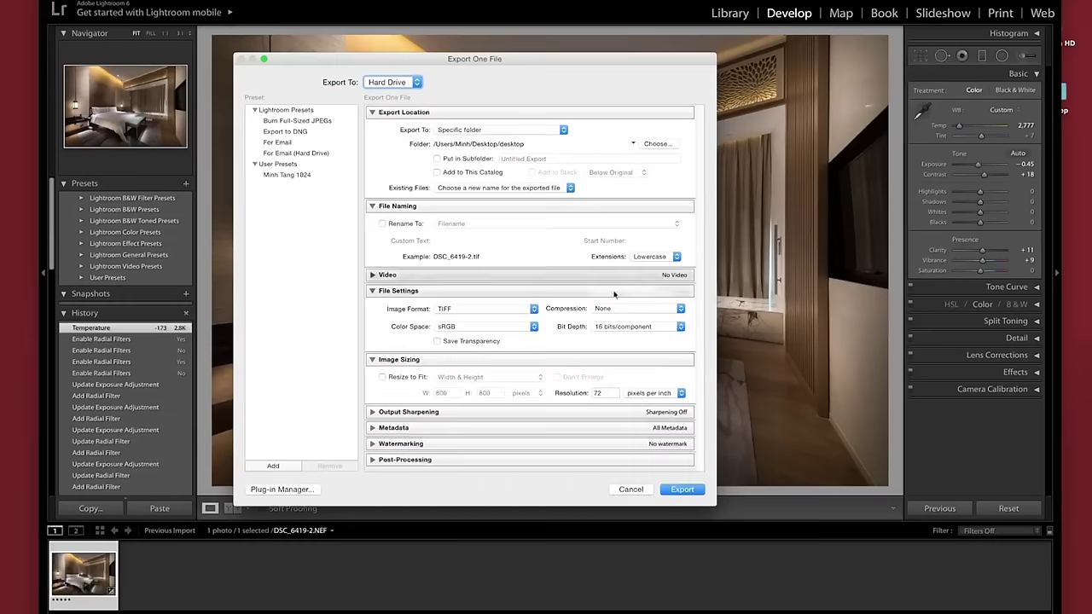
pyautogui.click(648, 144)
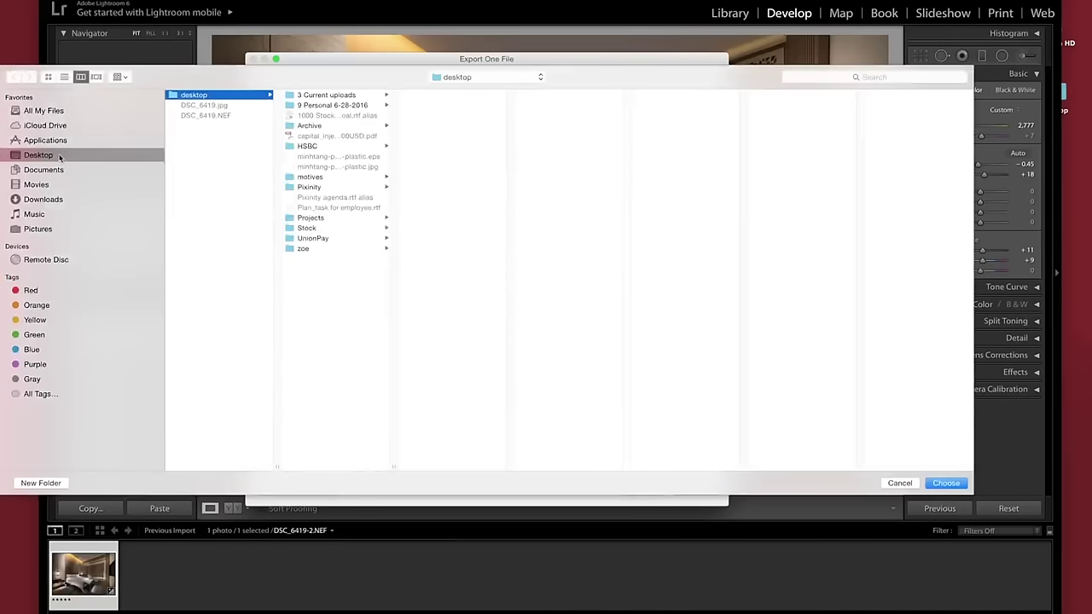
pyautogui.click(59, 157)
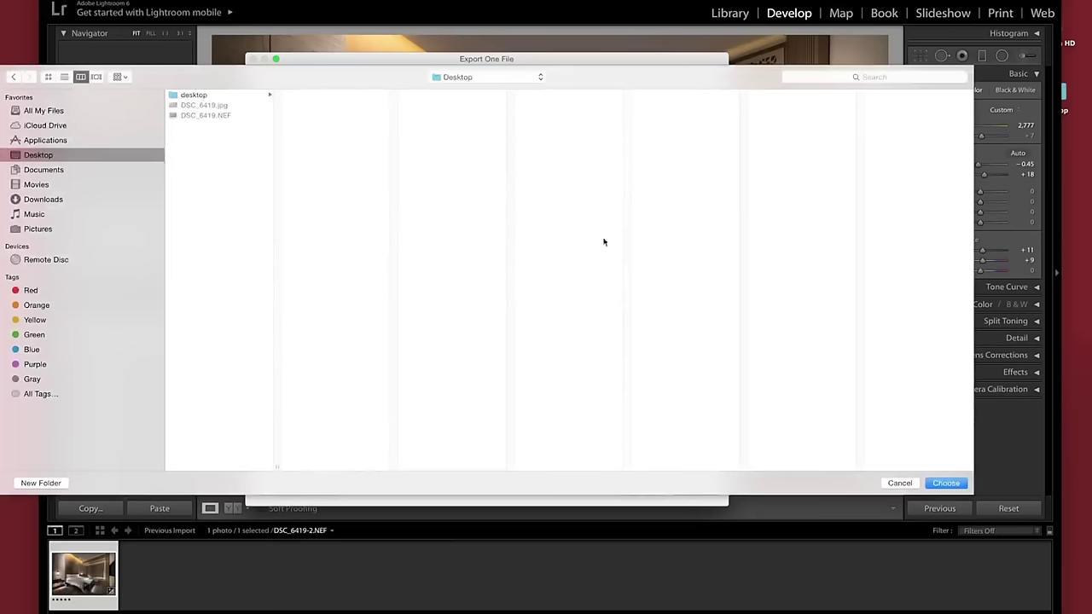
pyautogui.click(946, 484)
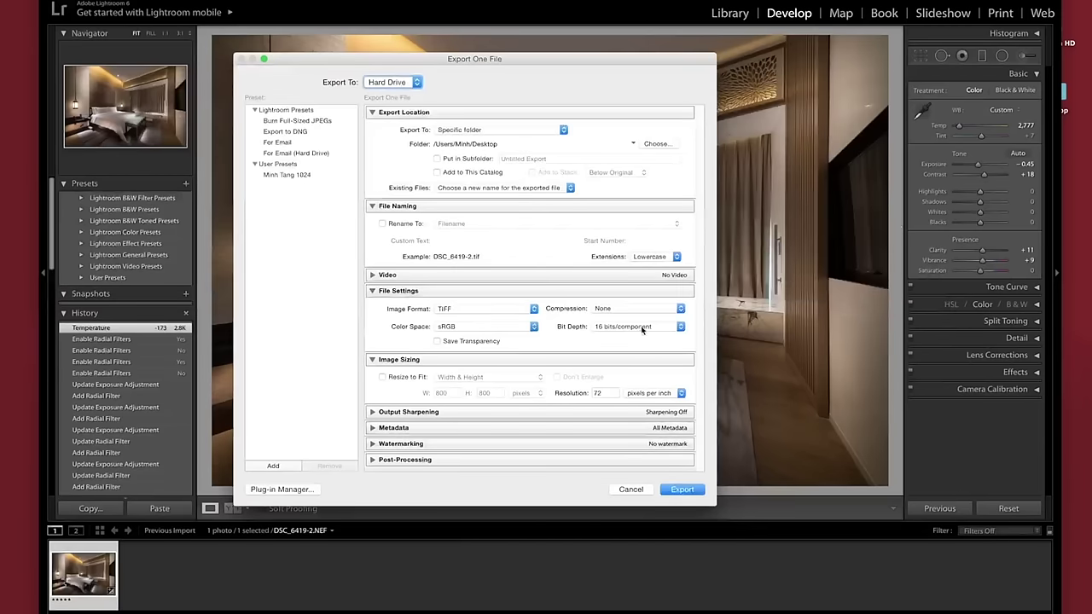
pyautogui.click(682, 490)
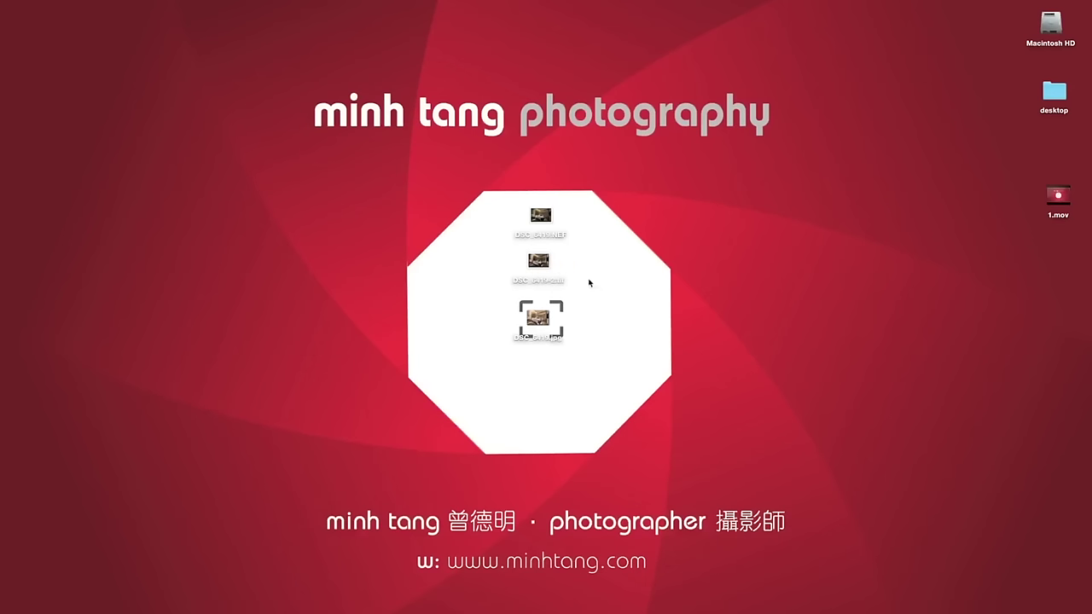
# Select DSC_6419-2.tif in Finder and drag it down to open it in Photoshop.
pyautogui.click(536, 270)
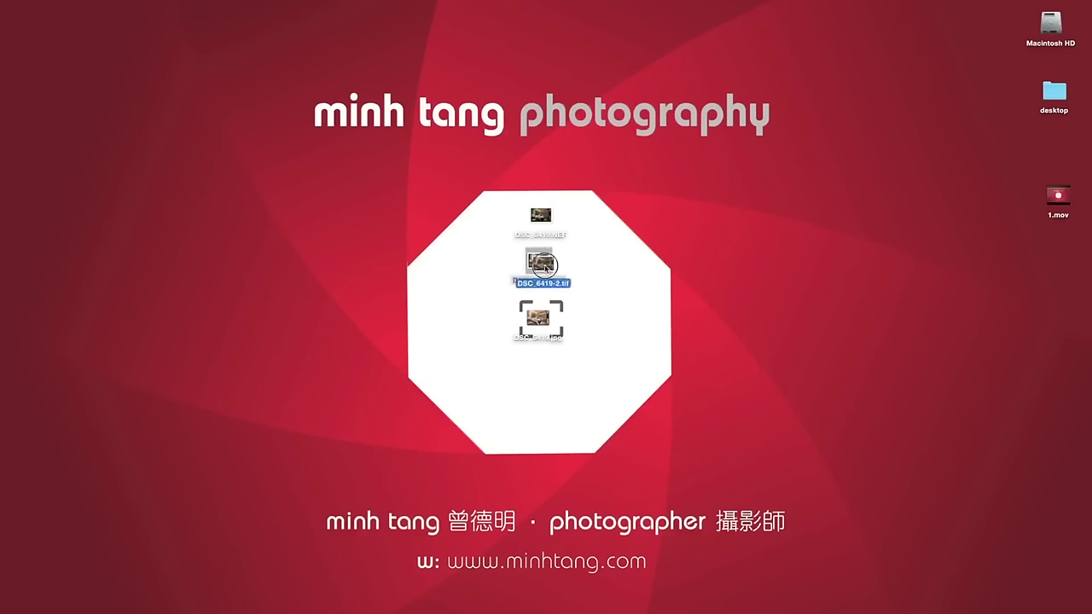
pyautogui.moveTo(536, 270); pyautogui.dragTo(461, 611)
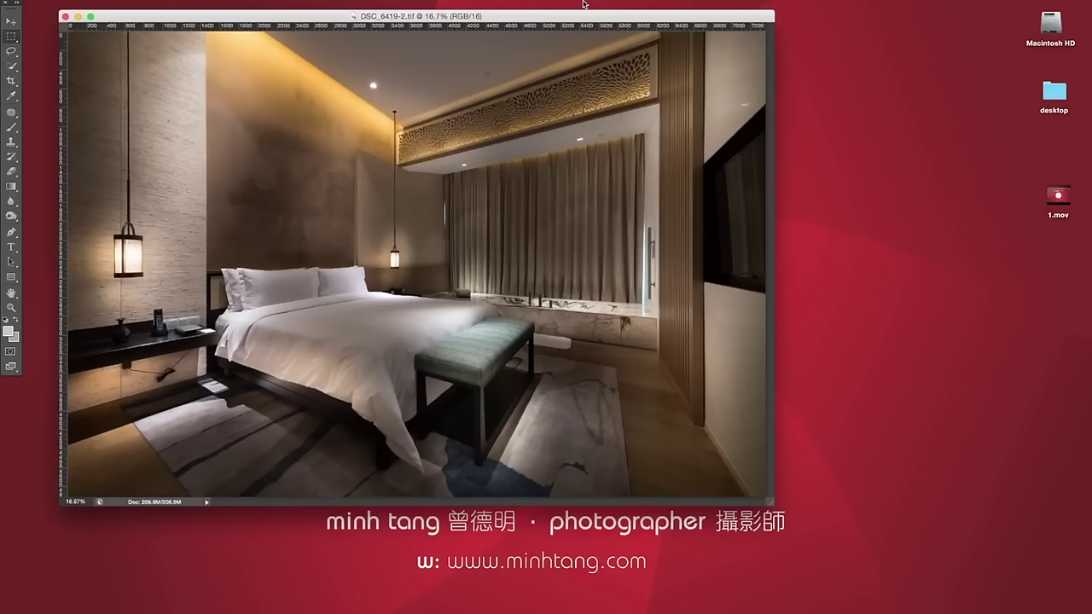
# Choose the Spot Healing Brush and zoom in on the upper part of the bedroom photo.
pyautogui.moveTo(325, 17); pyautogui.dragTo(311, 17)
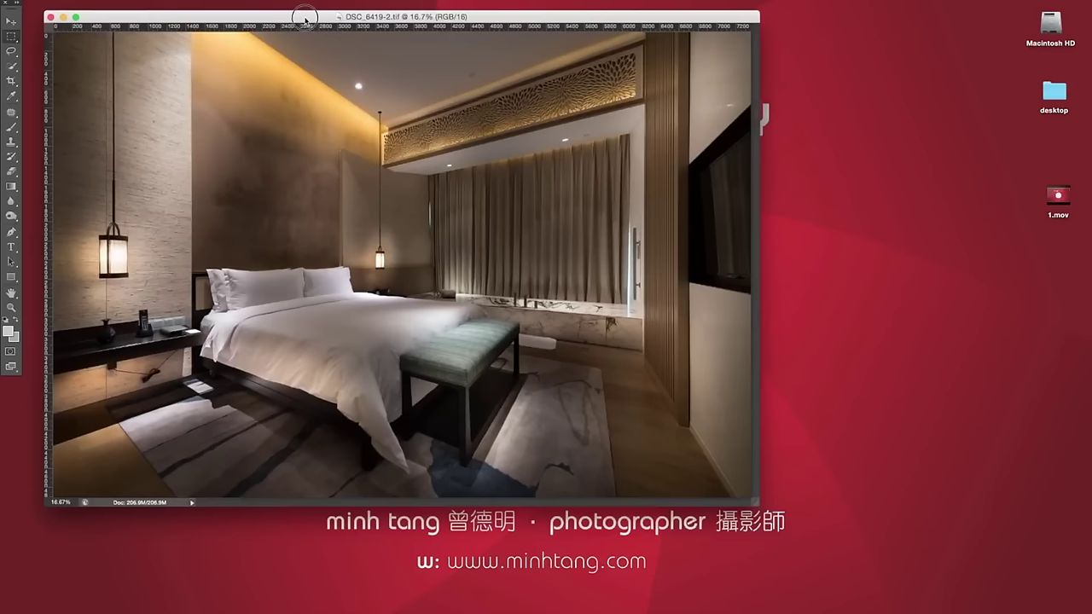
pyautogui.click(12, 112)
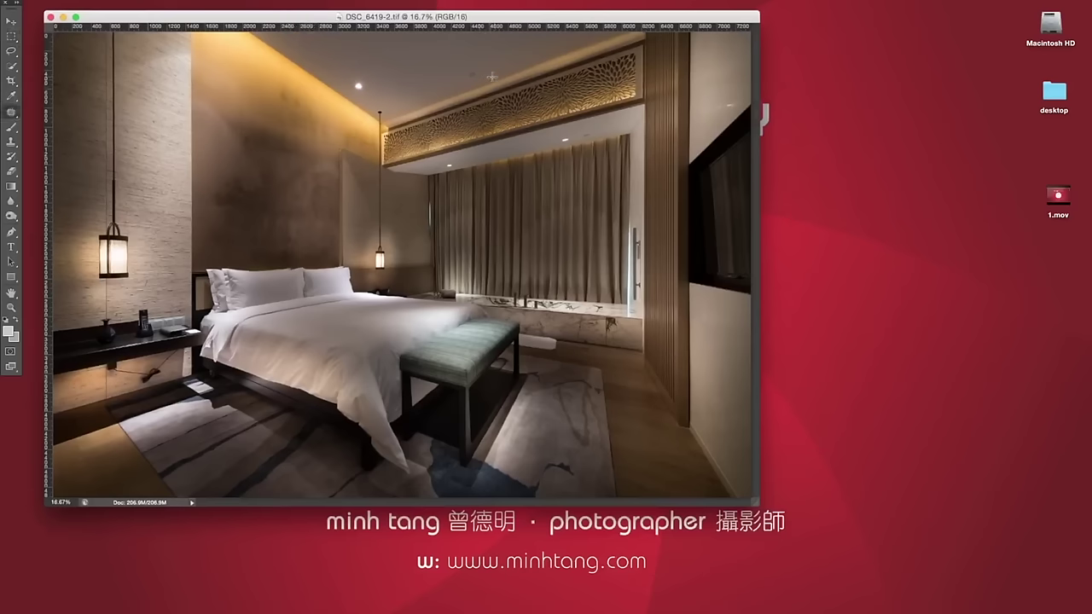
pyautogui.press('super+plus')
pyautogui.press('super+plus')
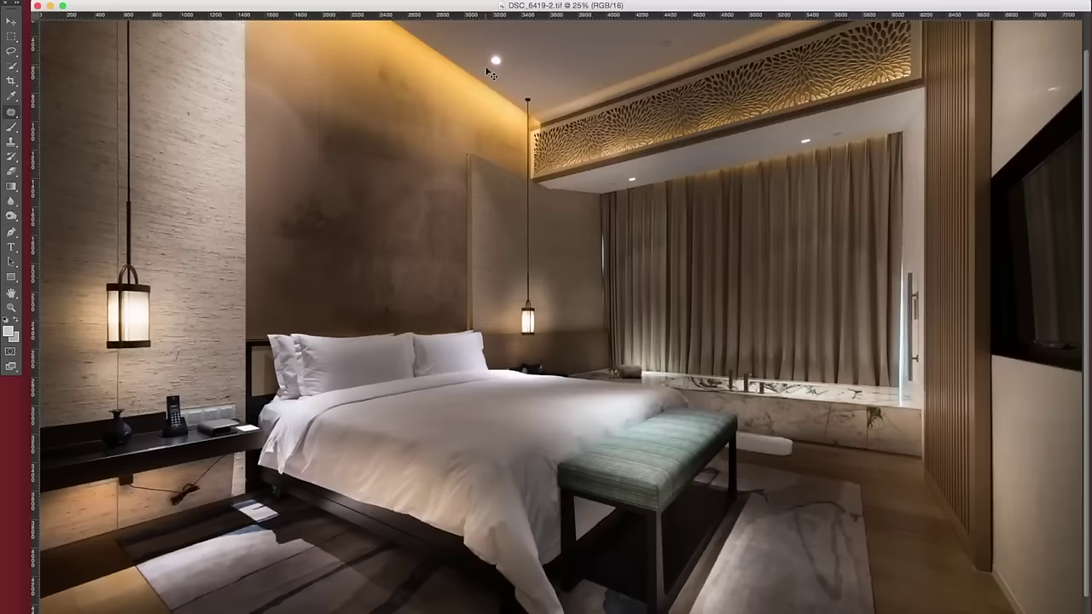
pyautogui.scroll(2, 570, 278)
pyautogui.hscroll(2, 570, 277)
pyautogui.scroll(3, 570, 278)
pyautogui.hscroll(3, 570, 277)
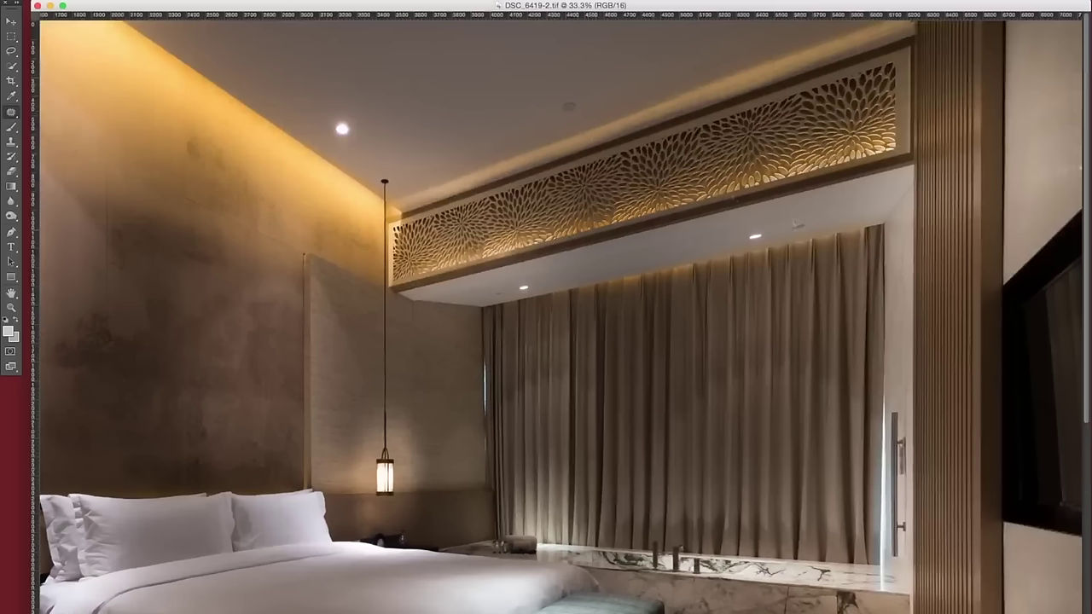
# Heal the small spot and the stray light marks on the ceiling.
pyautogui.moveTo(806, 220)
pyautogui.mouseDown()
pyautogui.moveTo(789, 228)
pyautogui.moveTo(855, 216)
pyautogui.mouseUp()
pyautogui.moveTo(516, 291)
pyautogui.mouseDown()
pyautogui.moveTo(488, 282)
pyautogui.moveTo(493, 297)
pyautogui.moveTo(556, 291)
pyautogui.mouseUp()
pyautogui.hscroll(3, 597, 299)
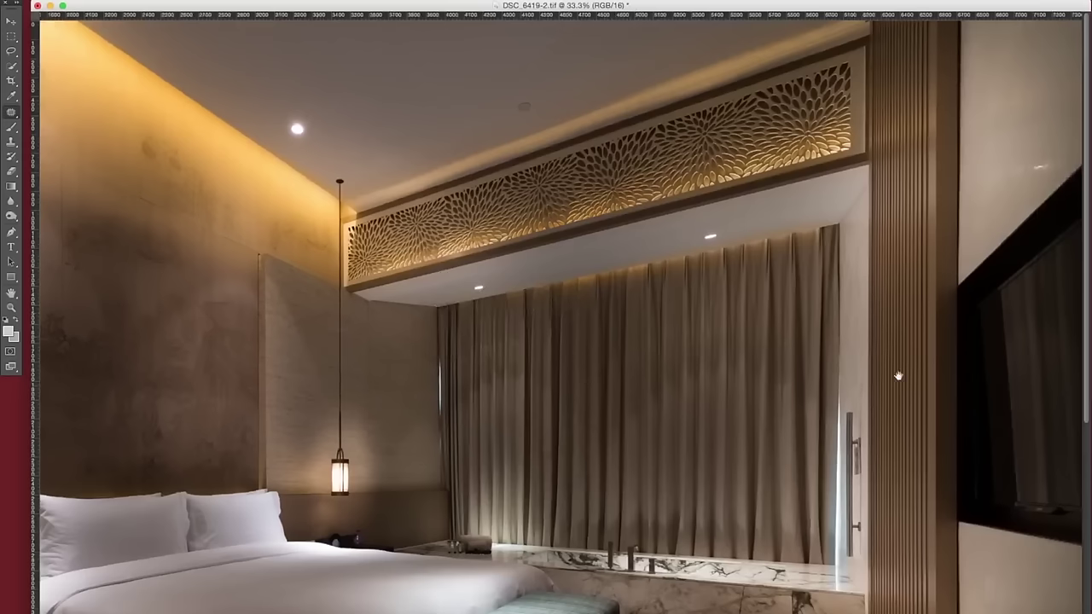
pyautogui.moveTo(1049, 160)
pyautogui.mouseDown()
pyautogui.moveTo(1035, 155)
pyautogui.moveTo(1000, 183)
pyautogui.moveTo(1062, 174)
pyautogui.moveTo(1000, 164)
pyautogui.moveTo(1067, 151)
pyautogui.moveTo(1057, 118)
pyautogui.mouseUp()
# Zoom in closer on the bed area beneath the left nightstand.
pyautogui.scroll(-5, 913, 122)
pyautogui.scroll(-5, 913, 122)
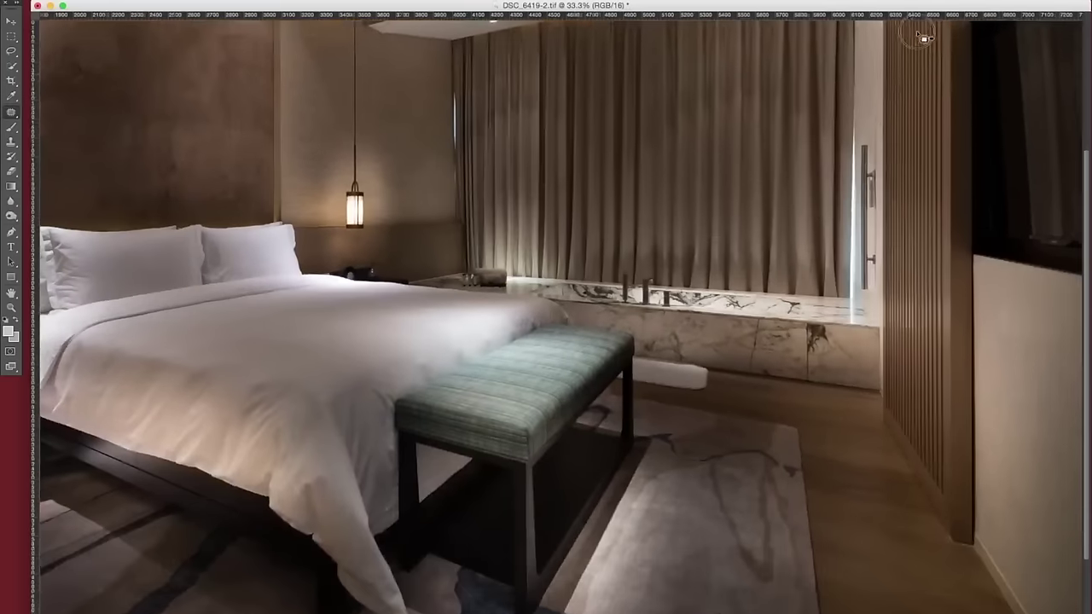
pyautogui.scroll(-1, 468, 317)
pyautogui.hscroll(-8, 493, 301)
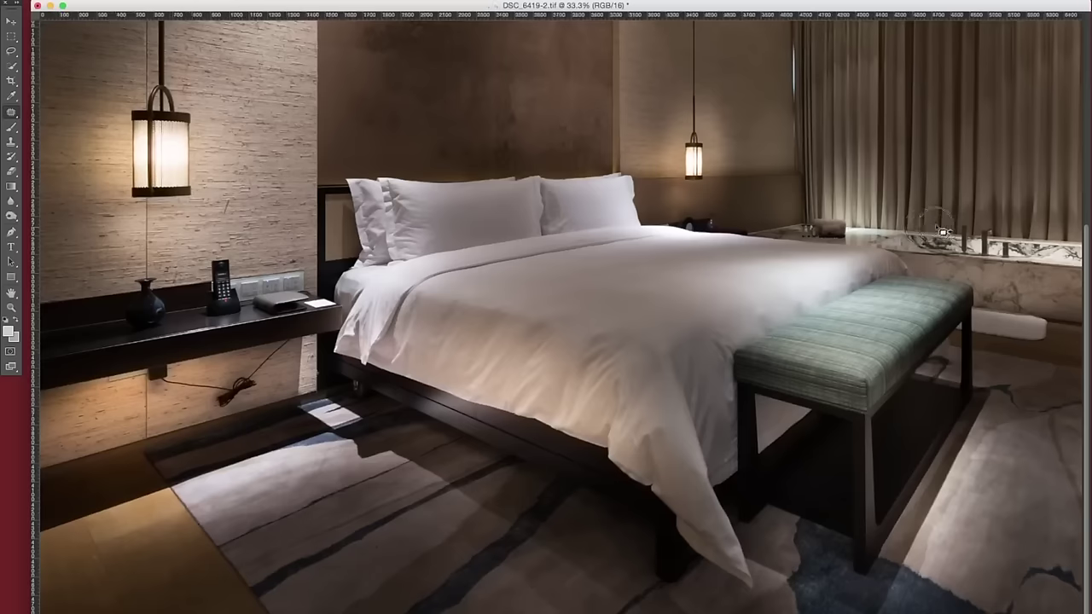
pyautogui.press('super+equal')
pyautogui.press('super+equal')
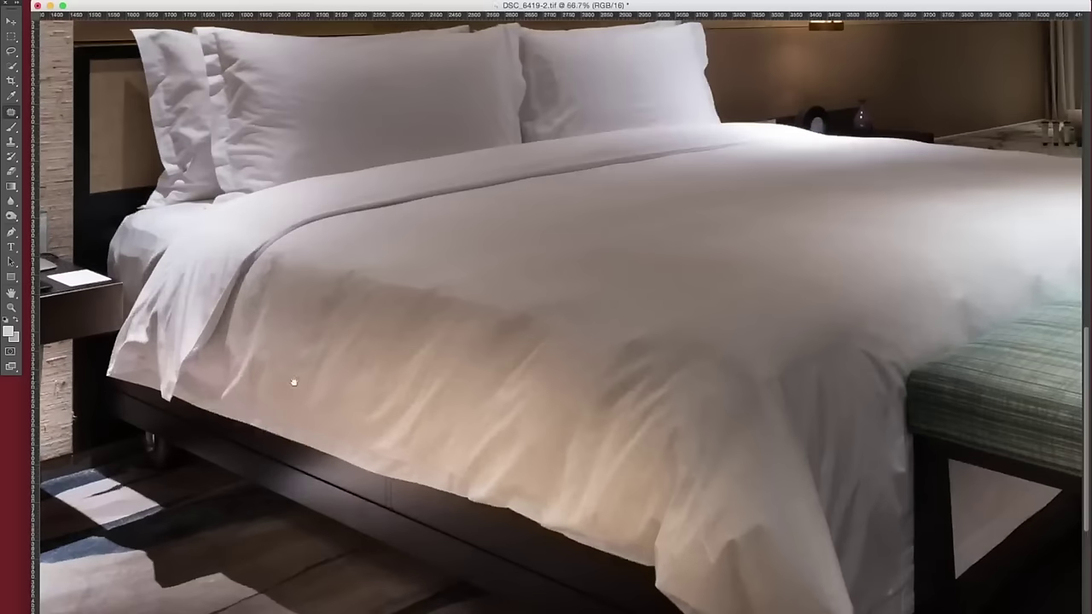
pyautogui.hscroll(-10, 882, 203)
pyautogui.scroll(-3, 883, 203)
pyautogui.press('super+r')
# Heal away the cable below the shelf, sampling from a nearby source point.
pyautogui.keyDown('alt'); pyautogui.click(534, 196); pyautogui.keyUp('alt')
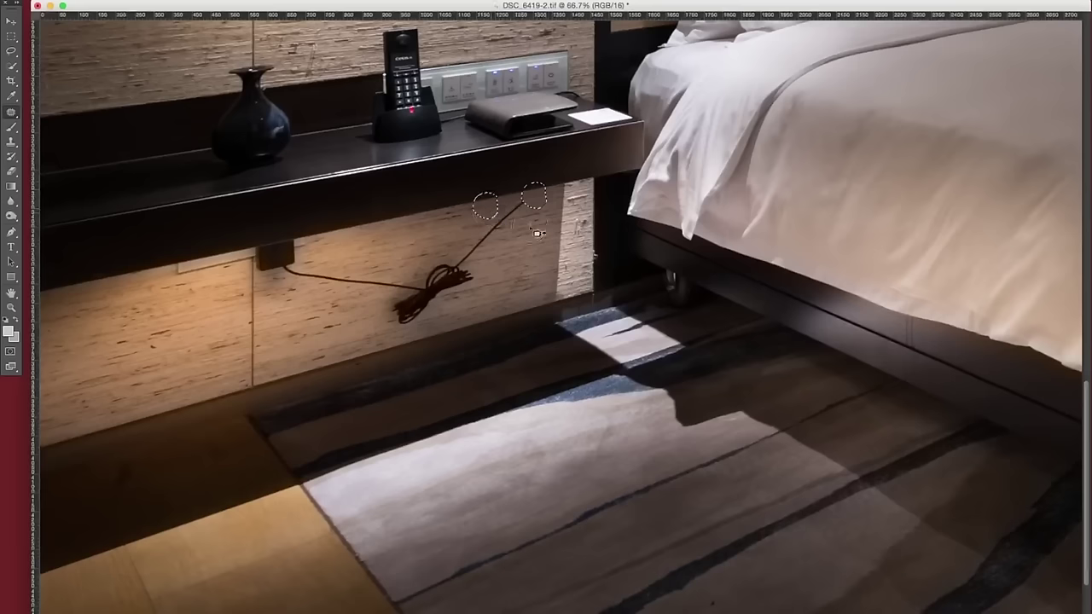
pyautogui.moveTo(516, 206)
pyautogui.mouseDown()
pyautogui.moveTo(484, 237)
pyautogui.moveTo(521, 241)
pyautogui.moveTo(546, 224)
pyautogui.moveTo(542, 237)
pyautogui.moveTo(523, 206)
pyautogui.mouseUp()
pyautogui.moveTo(492, 240)
pyautogui.mouseDown()
pyautogui.moveTo(430, 254)
pyautogui.moveTo(382, 314)
pyautogui.moveTo(385, 327)
pyautogui.moveTo(451, 309)
pyautogui.moveTo(487, 283)
pyautogui.moveTo(499, 256)
pyautogui.moveTo(490, 232)
pyautogui.moveTo(419, 269)
pyautogui.moveTo(382, 331)
pyautogui.moveTo(404, 336)
pyautogui.moveTo(514, 287)
pyautogui.mouseUp()
# Patch the cable end twice with clean wall texture, deselecting after each.
pyautogui.click(540, 287)
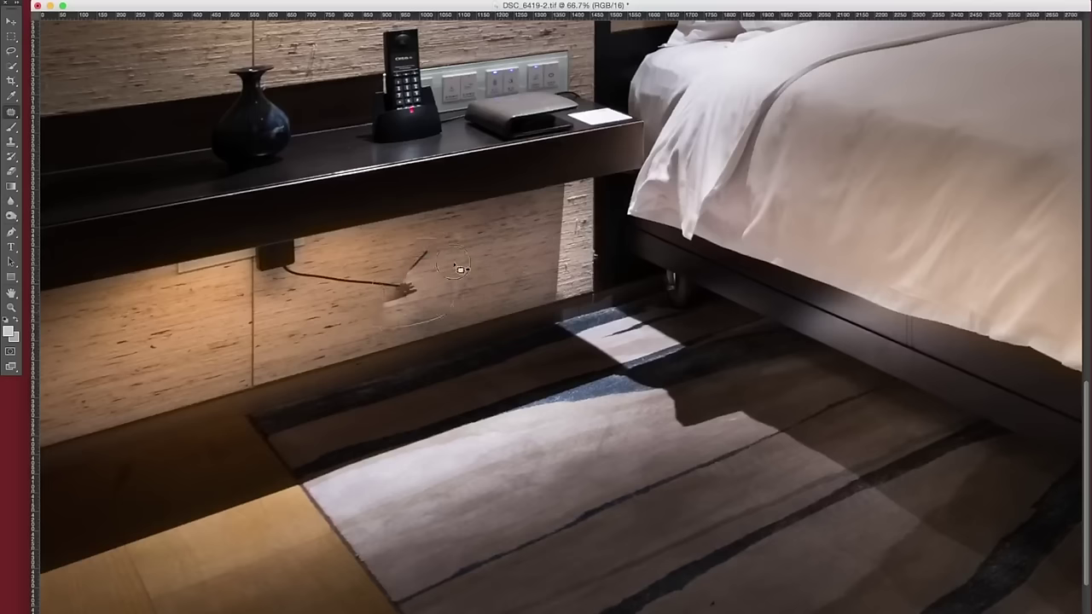
pyautogui.moveTo(459, 268); pyautogui.dragTo(457, 269)
pyautogui.moveTo(443, 285); pyautogui.dragTo(525, 267)
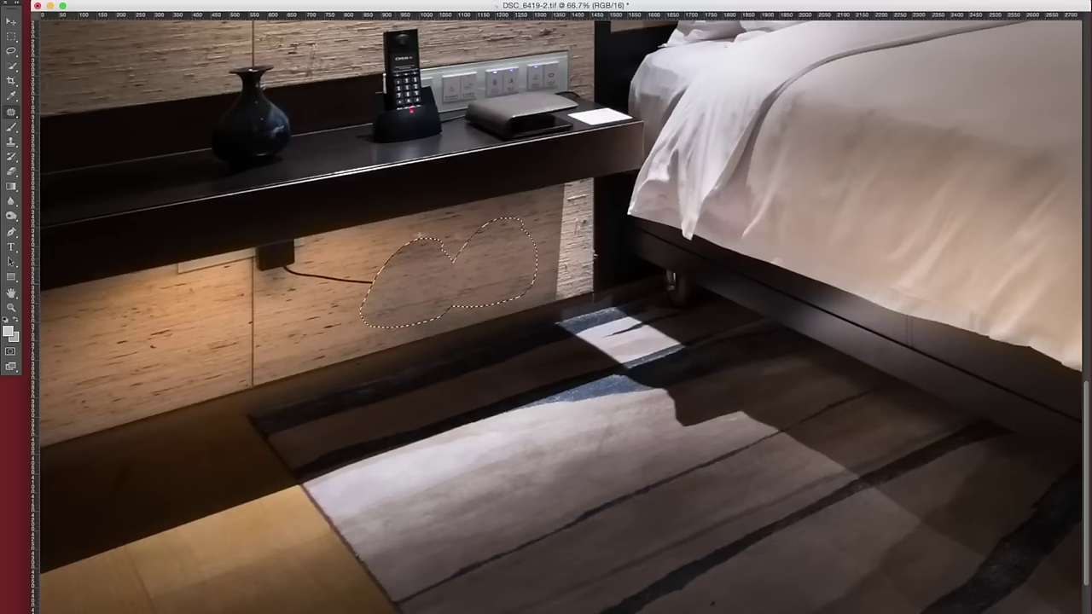
pyautogui.hotkey('ctrl', 'd')
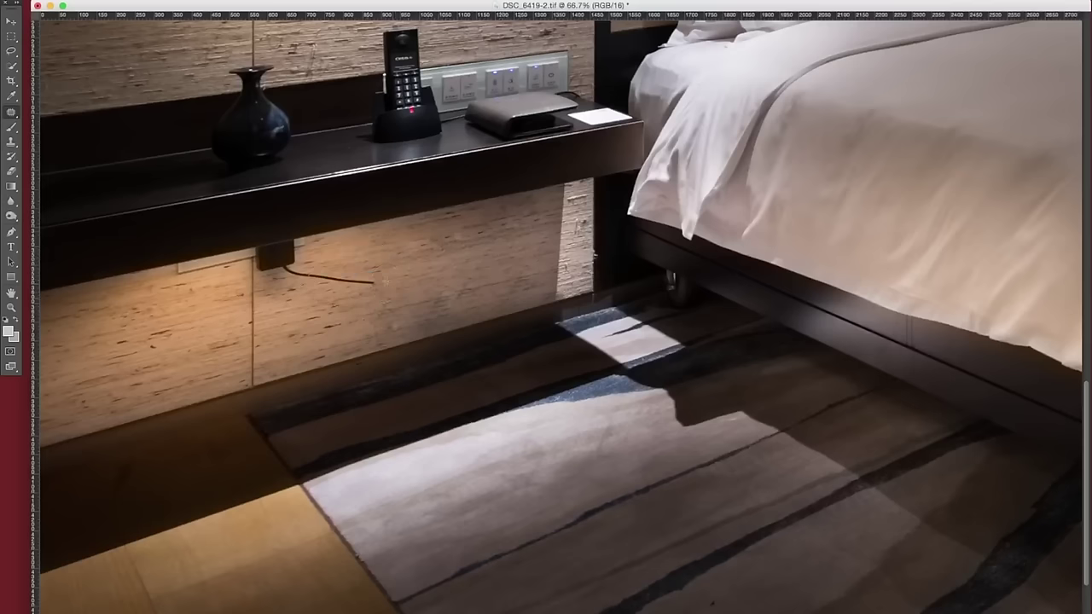
pyautogui.moveTo(394, 285); pyautogui.dragTo(393, 289)
pyautogui.moveTo(350, 286); pyautogui.dragTo(487, 285)
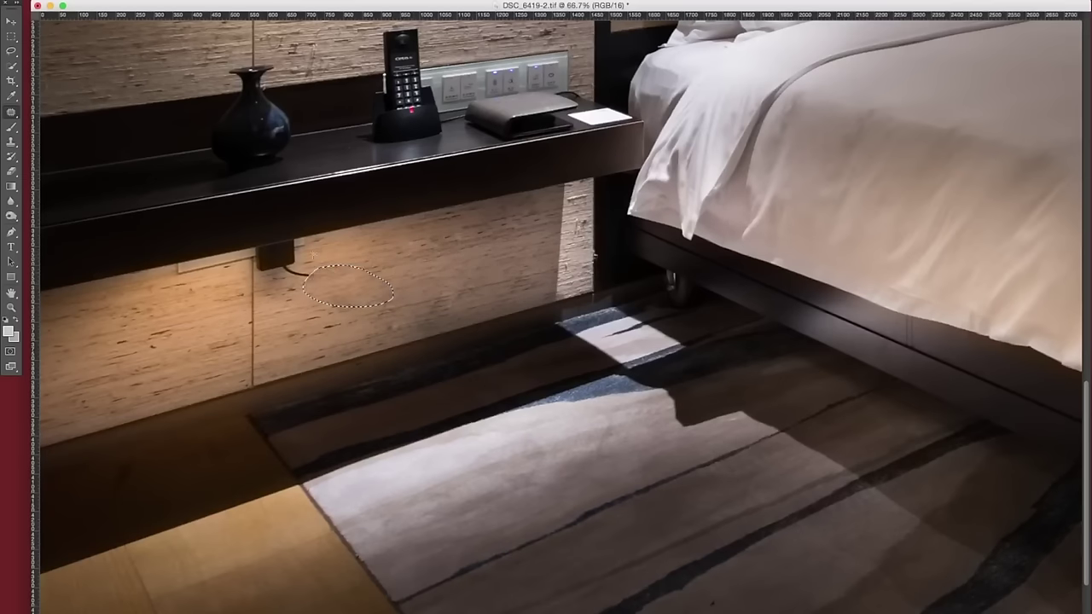
pyautogui.hotkey('ctrl', 'd')
# Patch the cable plug and the wall areas around the seam below the shelf.
pyautogui.moveTo(313, 237)
pyautogui.mouseDown()
pyautogui.moveTo(279, 229)
pyautogui.moveTo(256, 254)
pyautogui.moveTo(261, 288)
pyautogui.moveTo(332, 281)
pyautogui.moveTo(322, 248)
pyautogui.moveTo(398, 268)
pyautogui.mouseUp()
pyautogui.moveTo(247, 248)
pyautogui.mouseDown()
pyautogui.moveTo(169, 258)
pyautogui.moveTo(182, 287)
pyautogui.moveTo(238, 275)
pyautogui.moveTo(249, 251)
pyautogui.moveTo(227, 269)
pyautogui.moveTo(152, 292)
pyautogui.mouseUp()
pyautogui.moveTo(256, 250)
pyautogui.mouseDown()
pyautogui.moveTo(275, 256)
pyautogui.moveTo(241, 265)
pyautogui.moveTo(262, 282)
pyautogui.mouseUp()
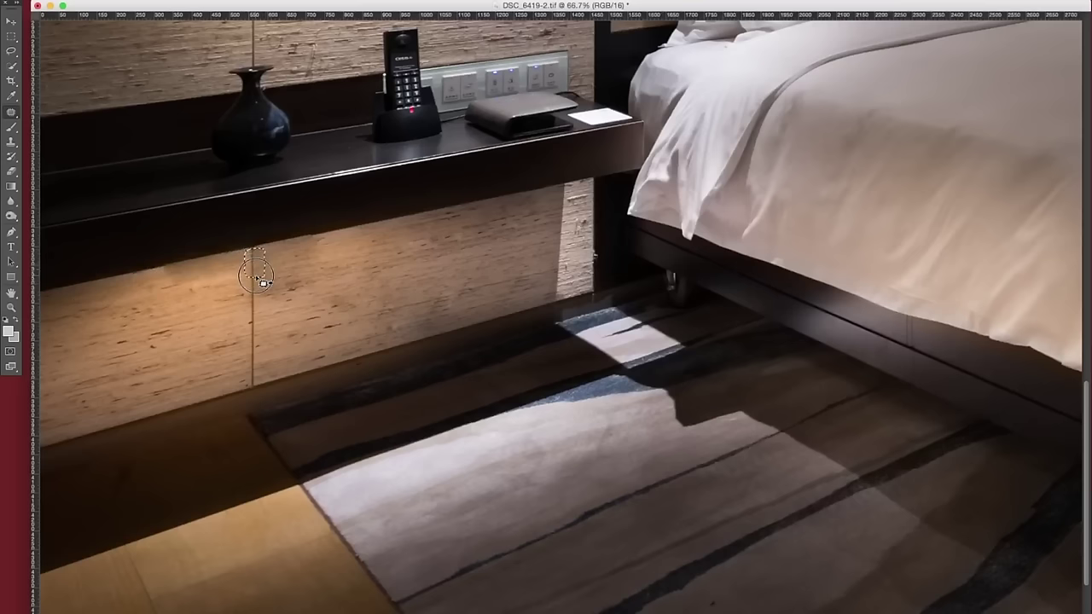
pyautogui.moveTo(321, 227)
pyautogui.mouseDown()
pyautogui.moveTo(291, 225)
pyautogui.moveTo(264, 242)
pyautogui.moveTo(257, 283)
pyautogui.moveTo(282, 308)
pyautogui.moveTo(327, 288)
pyautogui.moveTo(321, 280)
pyautogui.moveTo(386, 274)
pyautogui.mouseUp()
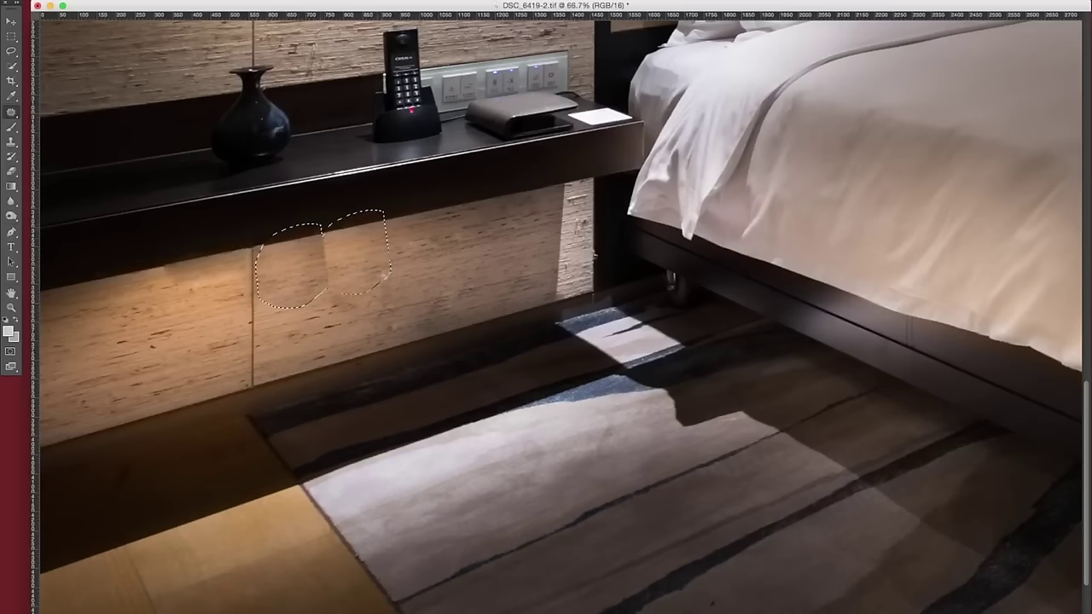
pyautogui.click(394, 278)
pyautogui.moveTo(324, 232)
pyautogui.mouseDown()
pyautogui.moveTo(310, 222)
pyautogui.moveTo(254, 236)
pyautogui.moveTo(305, 314)
pyautogui.moveTo(356, 264)
pyautogui.moveTo(381, 262)
pyautogui.mouseUp()
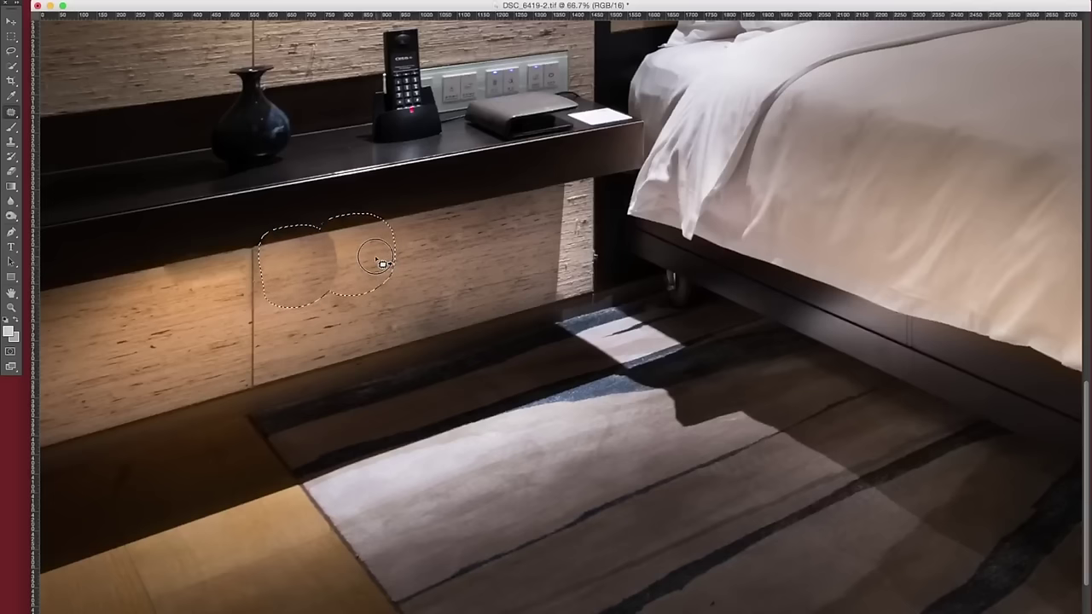
pyautogui.press('super+z')
pyautogui.press('super+d')
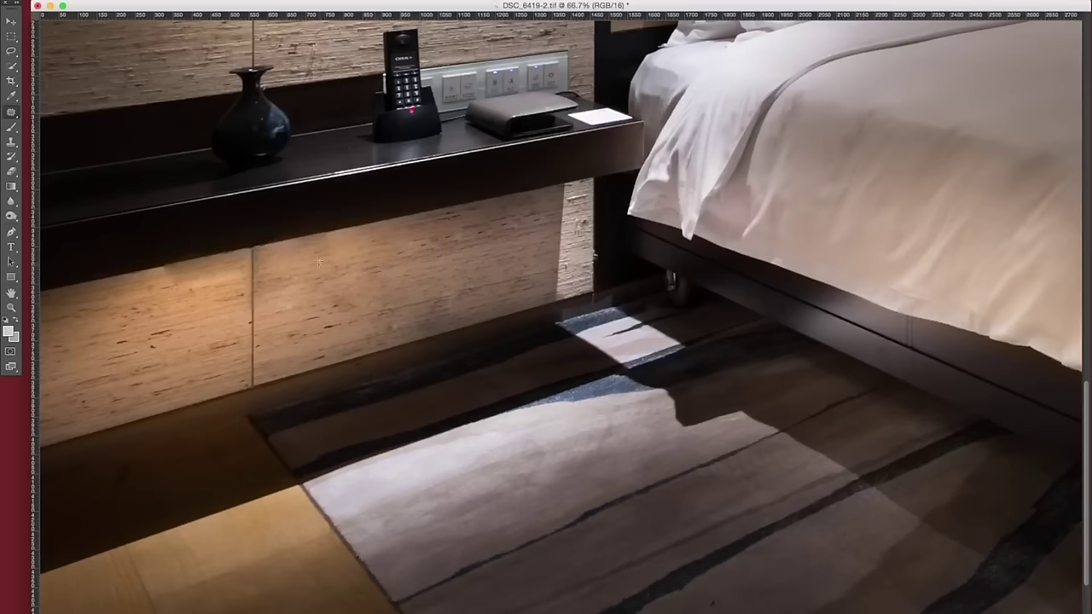
pyautogui.moveTo(234, 247)
pyautogui.mouseDown()
pyautogui.moveTo(167, 256)
pyautogui.moveTo(155, 279)
pyautogui.moveTo(180, 298)
pyautogui.moveTo(239, 288)
pyautogui.moveTo(249, 254)
pyautogui.moveTo(194, 284)
pyautogui.moveTo(150, 293)
pyautogui.mouseUp()
pyautogui.hotkey('ctrl', 'd')
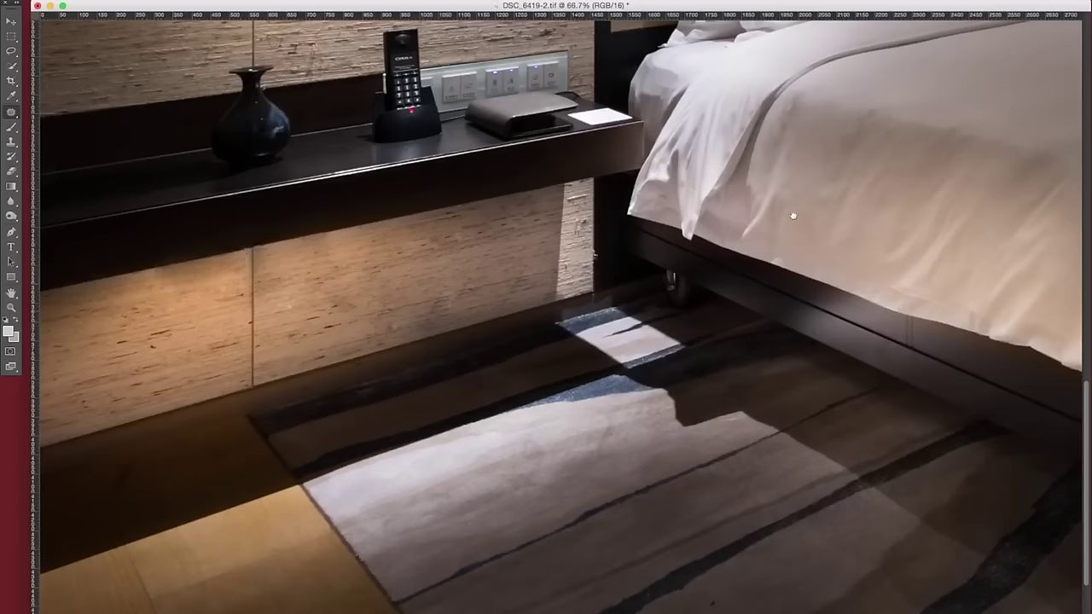
# Zoom out until the whole retouched bedroom photo fits at 16.7%, dropping a stray ceiling selection.
pyautogui.scroll(-5, 793, 216)
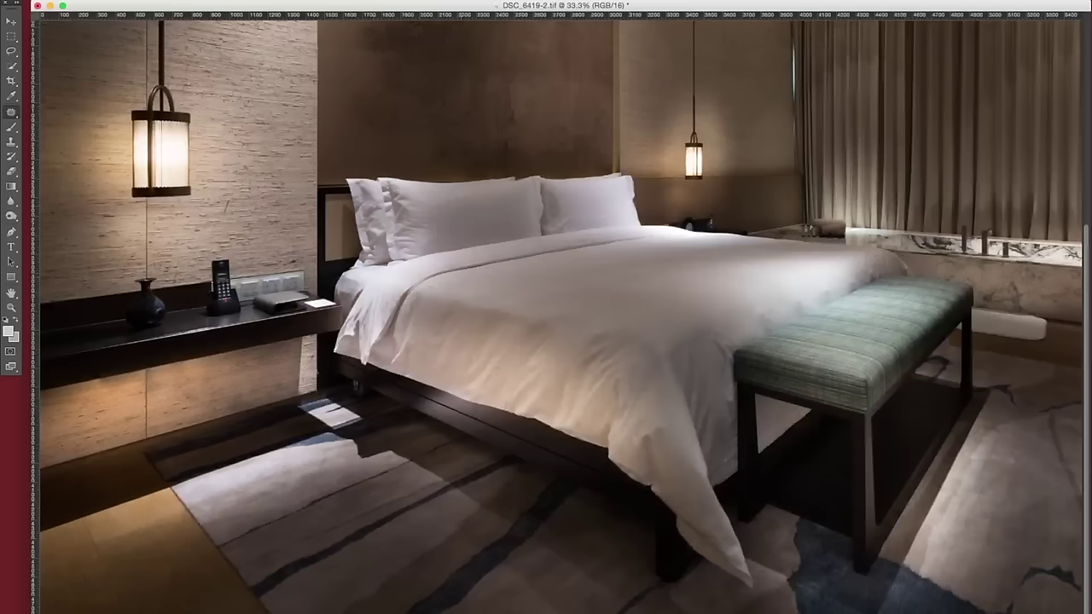
pyautogui.press('super+minus')
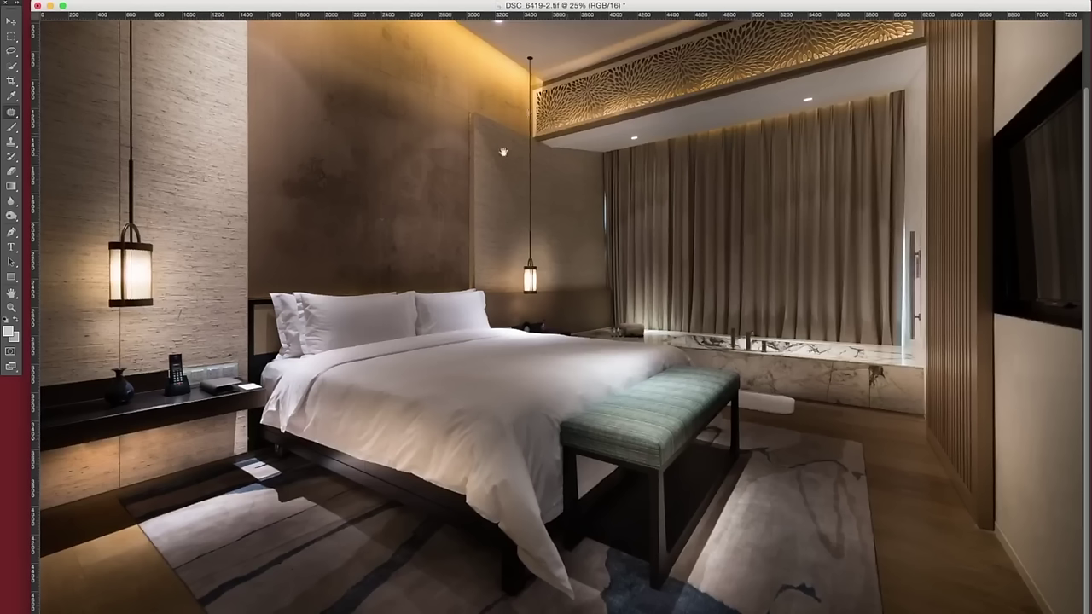
pyautogui.press('super+minus')
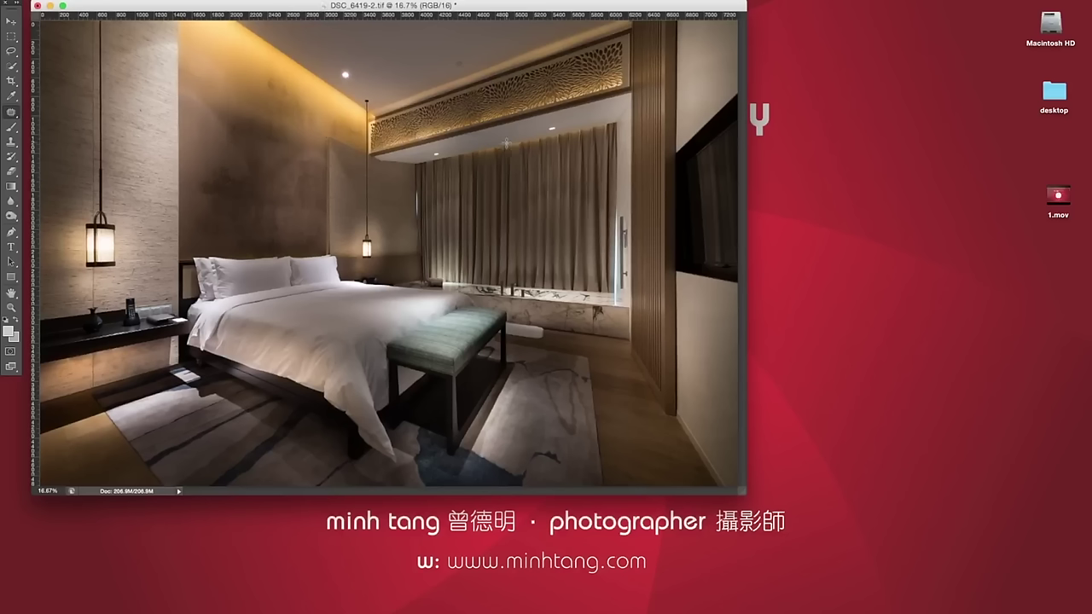
pyautogui.moveTo(482, 72)
pyautogui.mouseDown()
pyautogui.moveTo(443, 67)
pyautogui.moveTo(455, 75)
pyautogui.moveTo(499, 57)
pyautogui.mouseUp()
pyautogui.click(523, 43)
pyautogui.keyDown('super'); pyautogui.click(548, 212); pyautogui.keyUp('super')
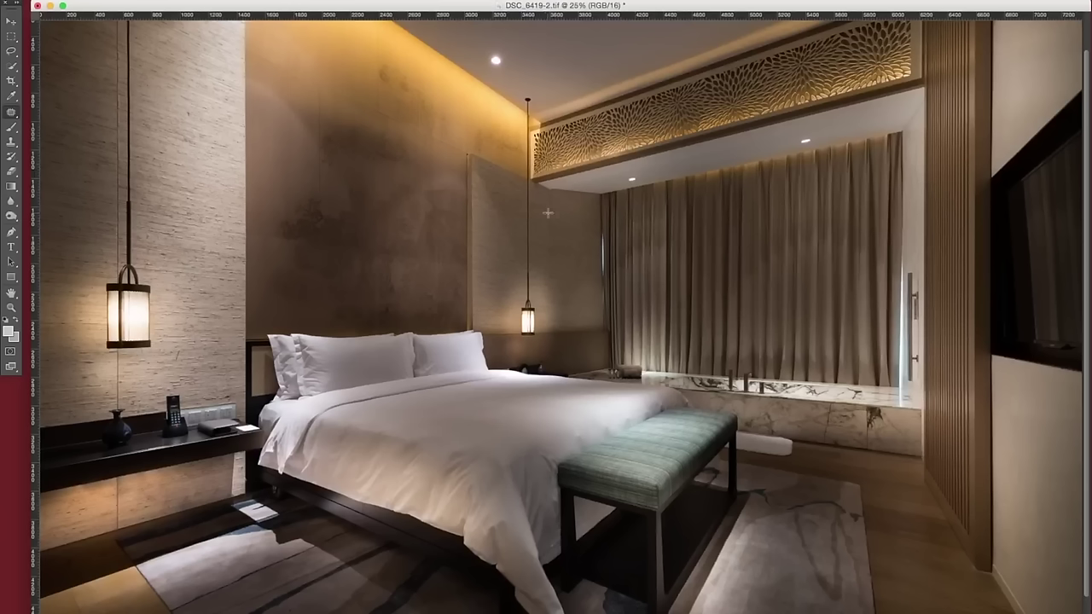
pyautogui.press('super+equal')
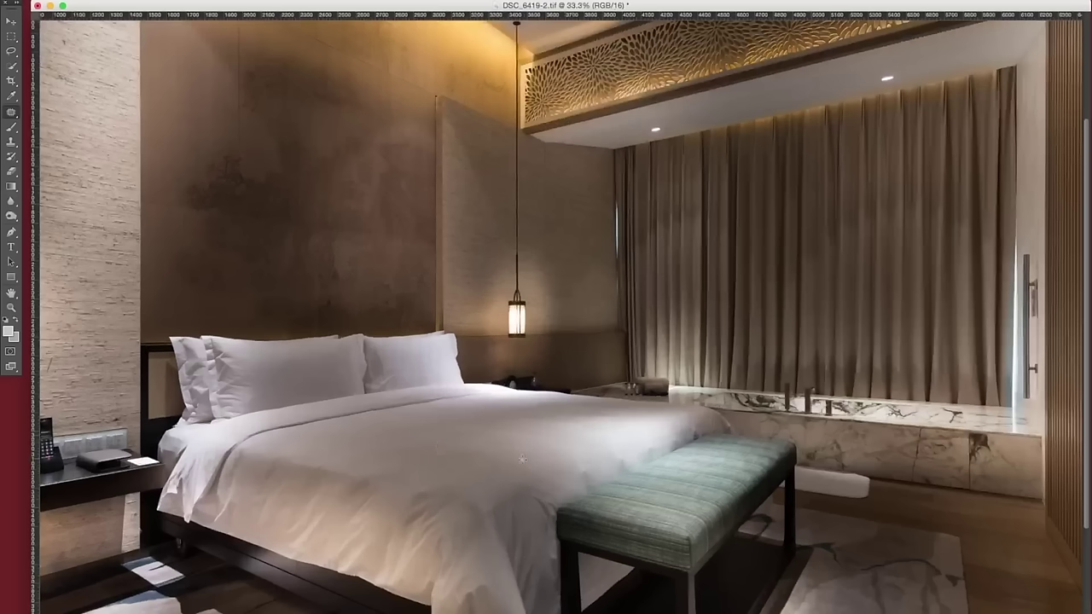
pyautogui.press('super+minus')
pyautogui.press('super+minus')
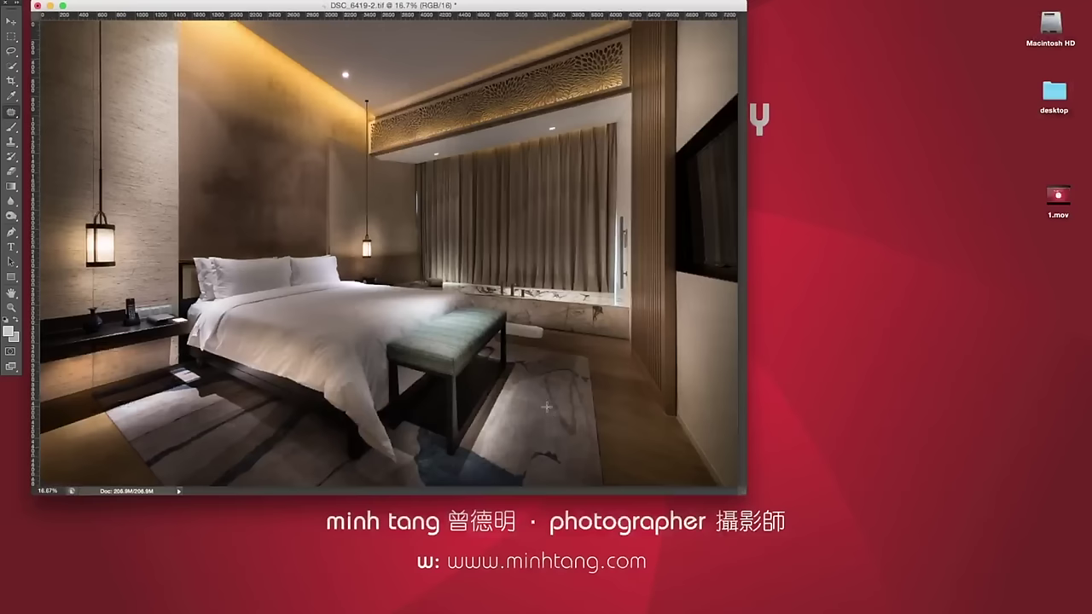
# Show the Layers panel and duplicate the Background layer into 'Background copy'.
pyautogui.click(324, 0)
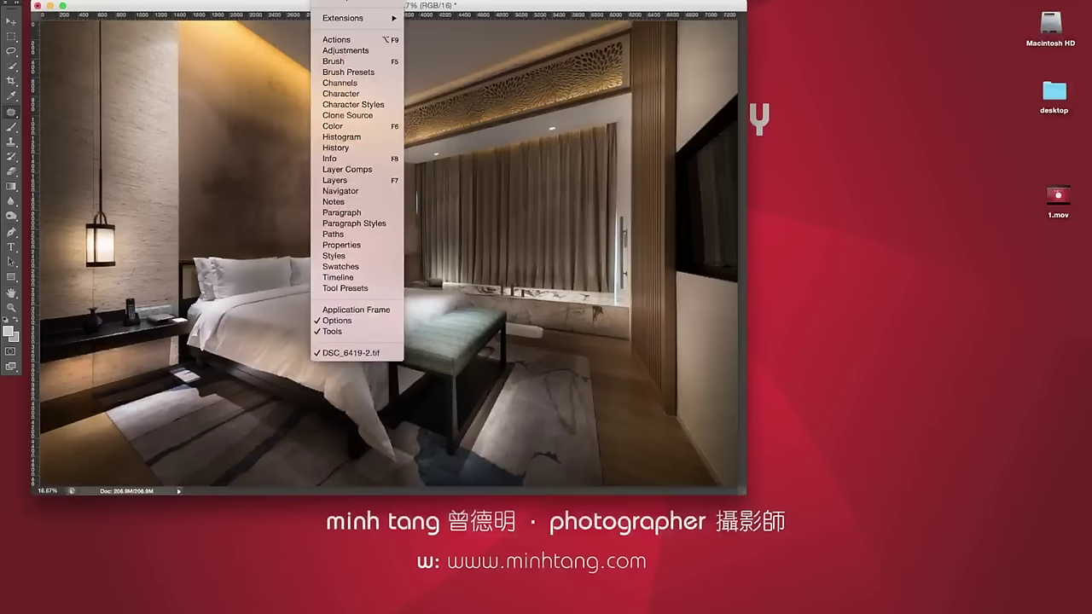
pyautogui.click(349, 181)
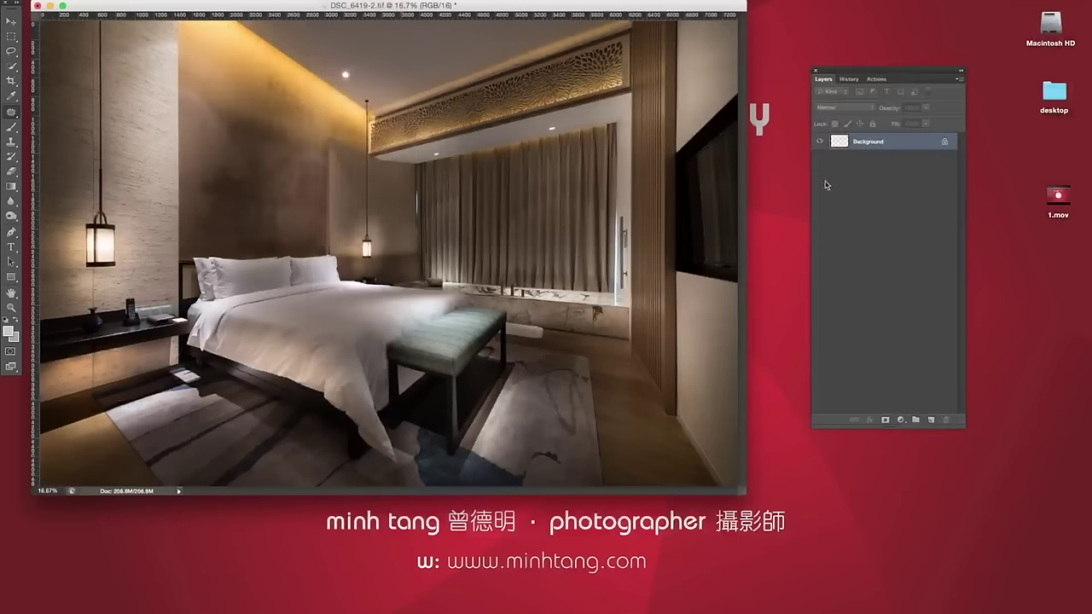
pyautogui.moveTo(883, 74); pyautogui.dragTo(873, 36)
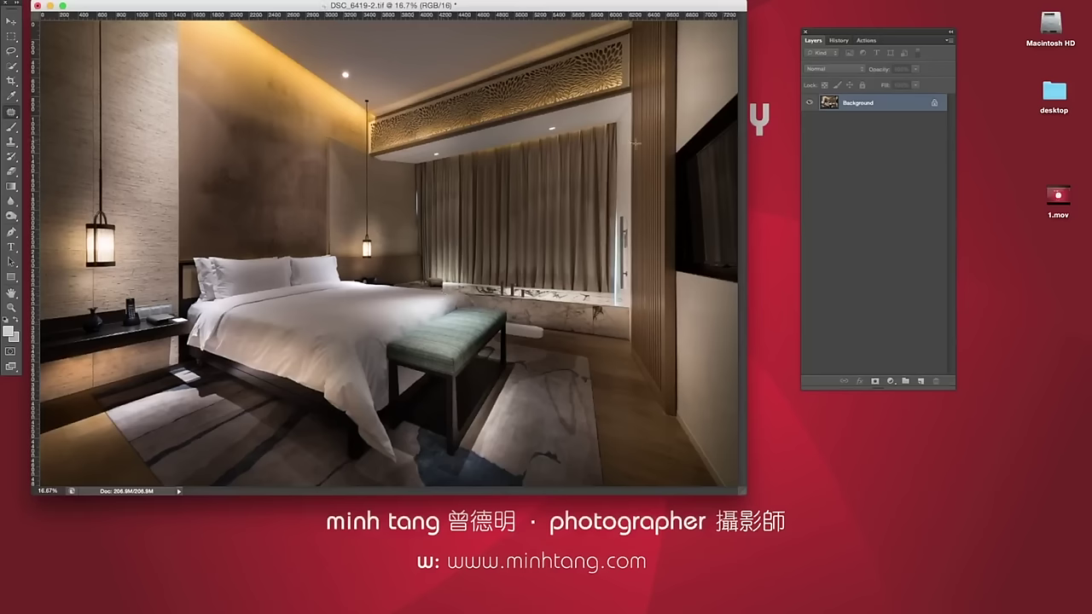
pyautogui.moveTo(885, 113); pyautogui.dragTo(921, 381)
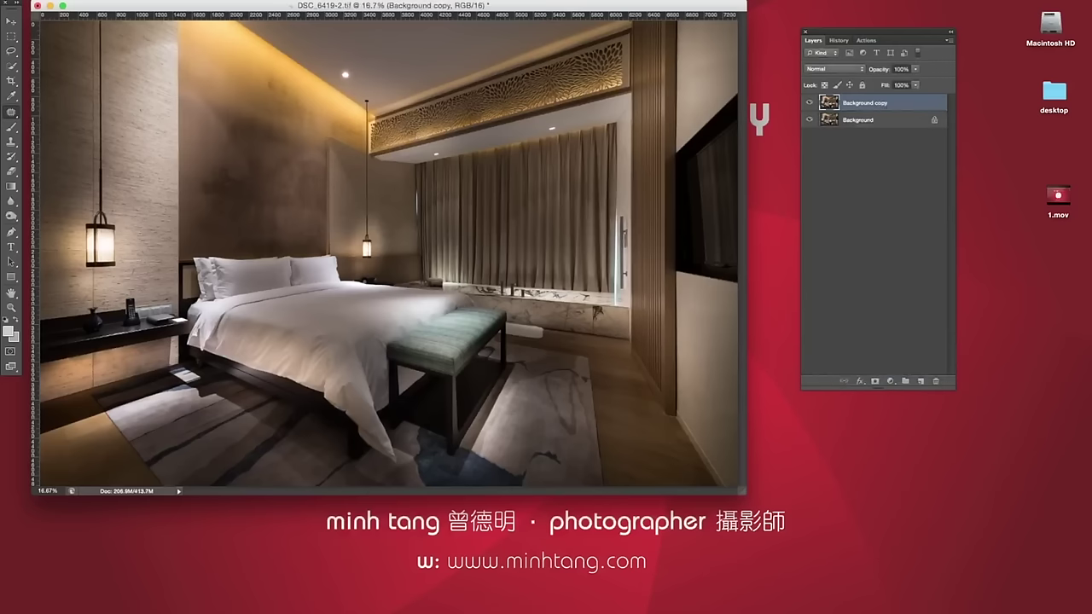
# Apply a 27.5-pixel Gaussian Blur to the Background copy layer.
pyautogui.click(273, 0)
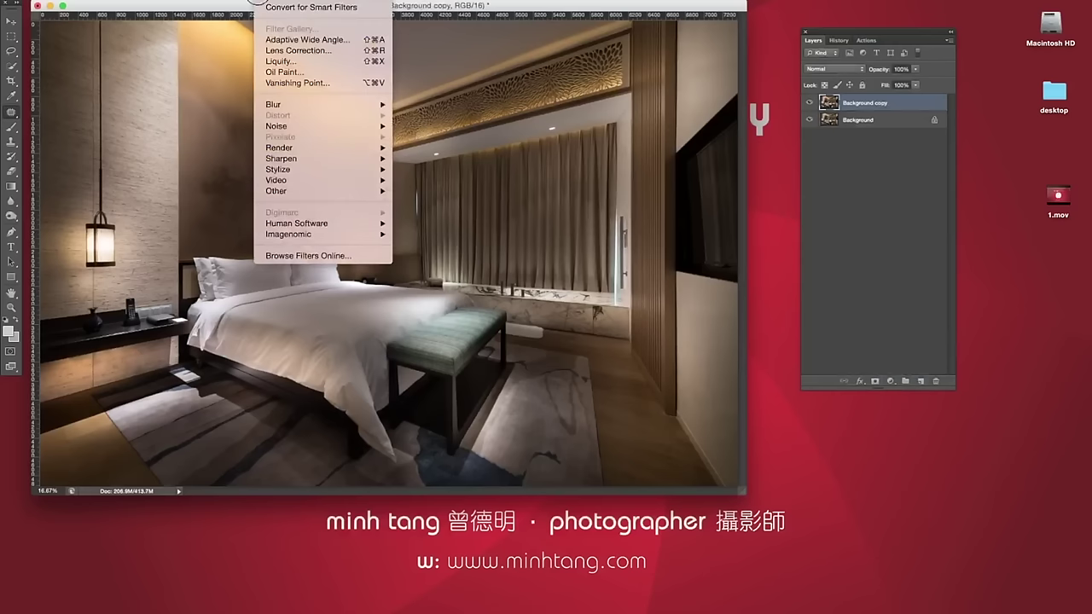
pyautogui.moveTo(367, 104)
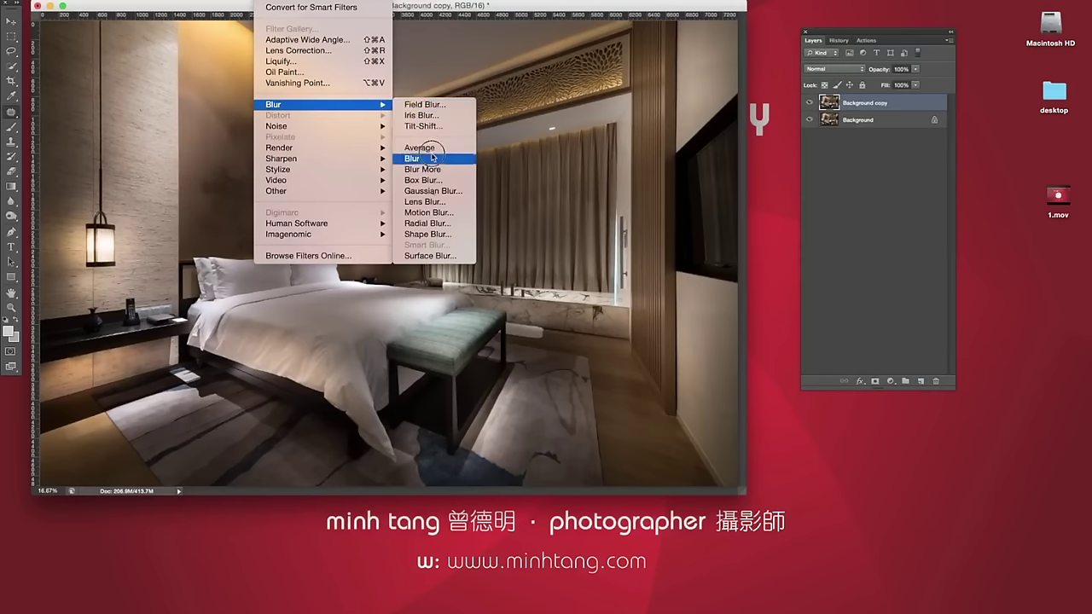
pyautogui.click(433, 191)
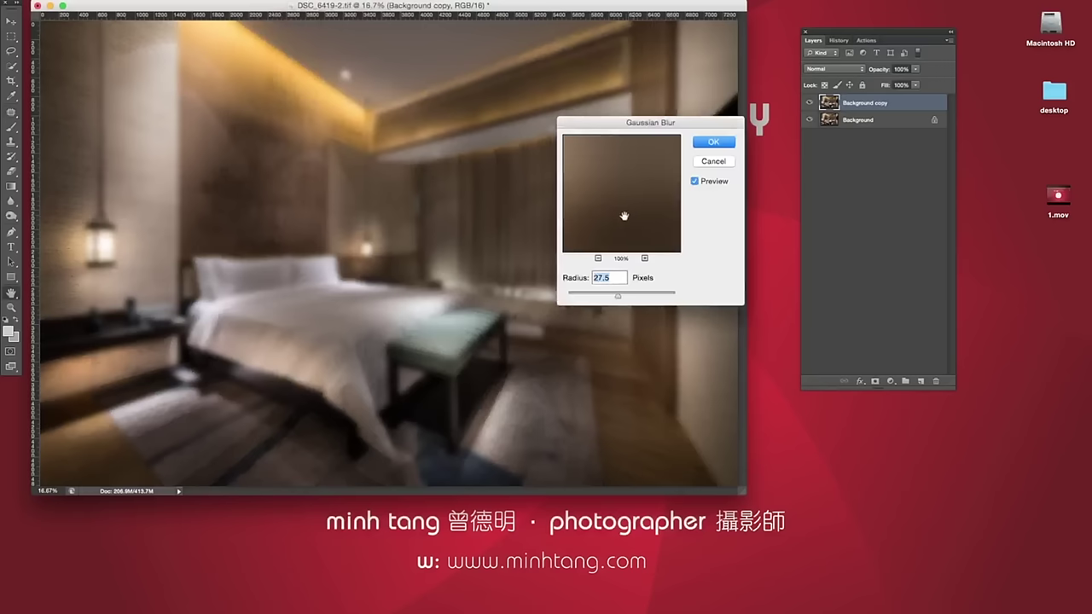
pyautogui.moveTo(622, 216); pyautogui.dragTo(594, 213)
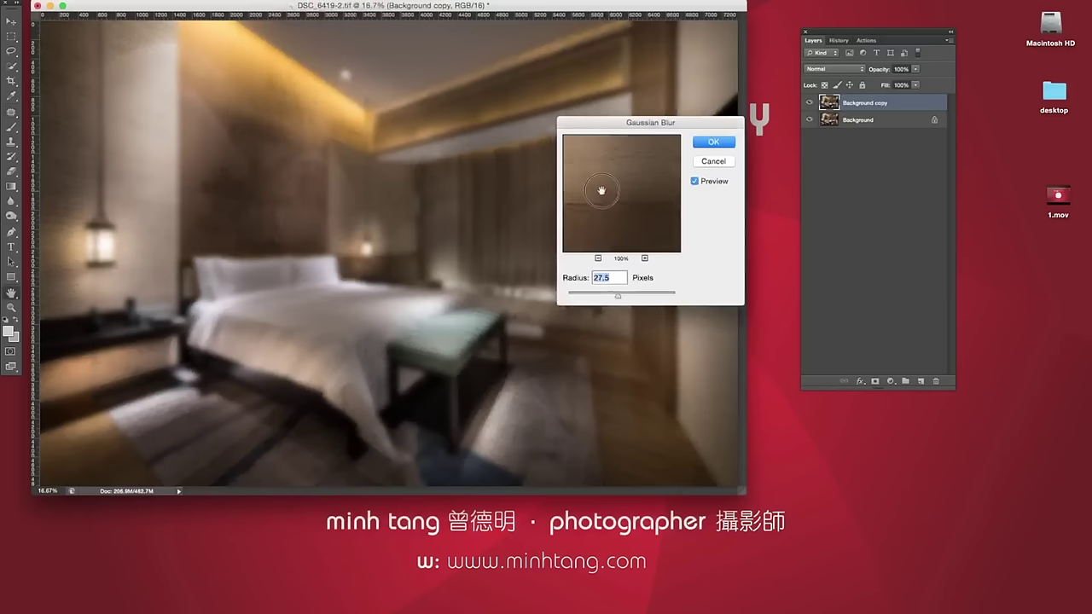
pyautogui.moveTo(613, 203); pyautogui.dragTo(631, 211)
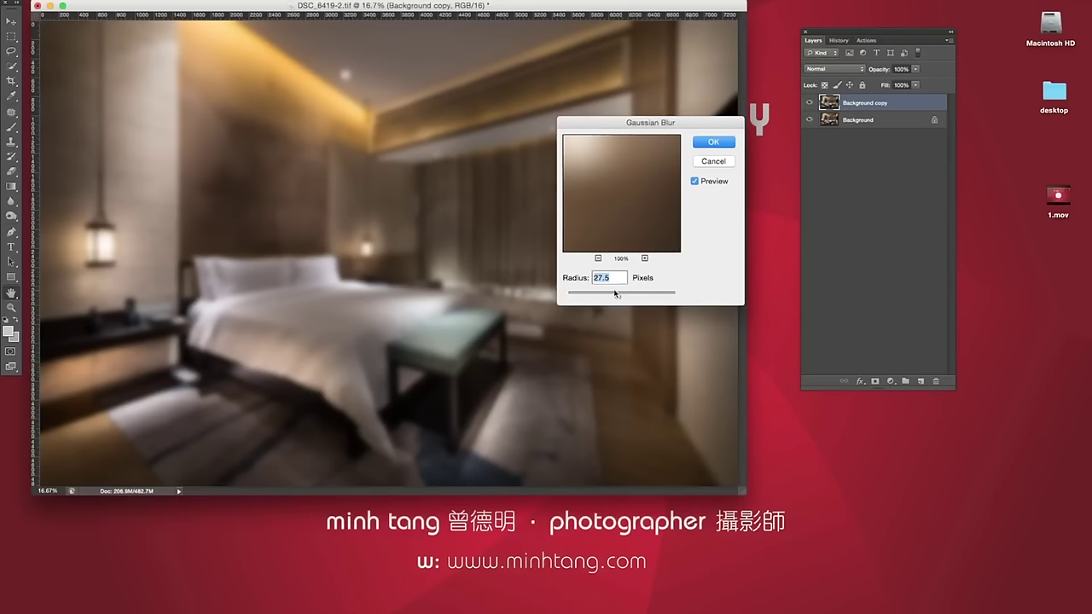
pyautogui.moveTo(616, 297); pyautogui.dragTo(610, 301)
pyautogui.moveTo(599, 299); pyautogui.dragTo(618, 297)
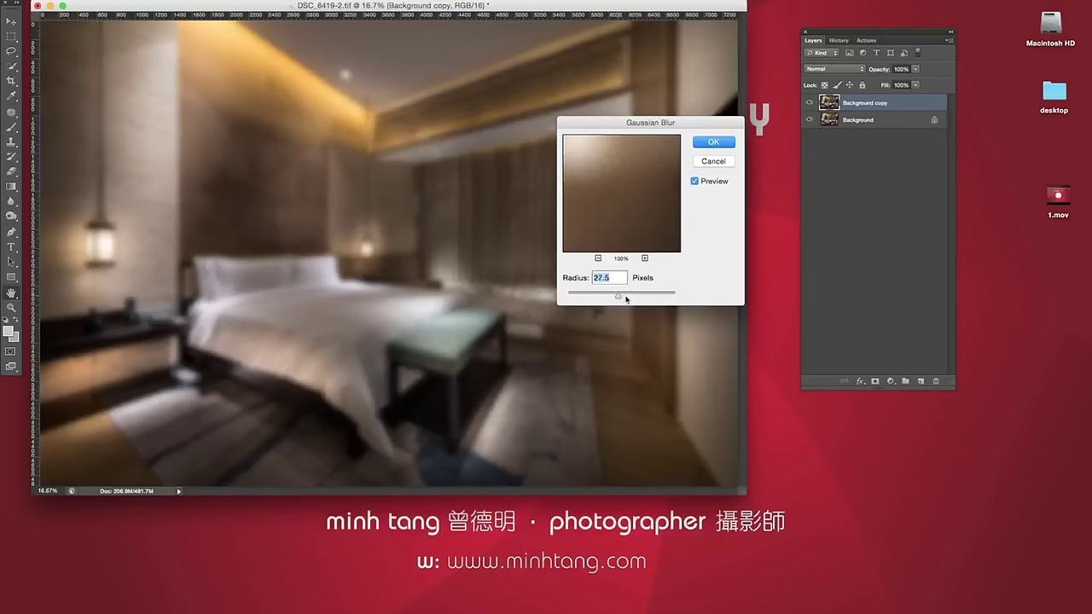
pyautogui.click(716, 163)
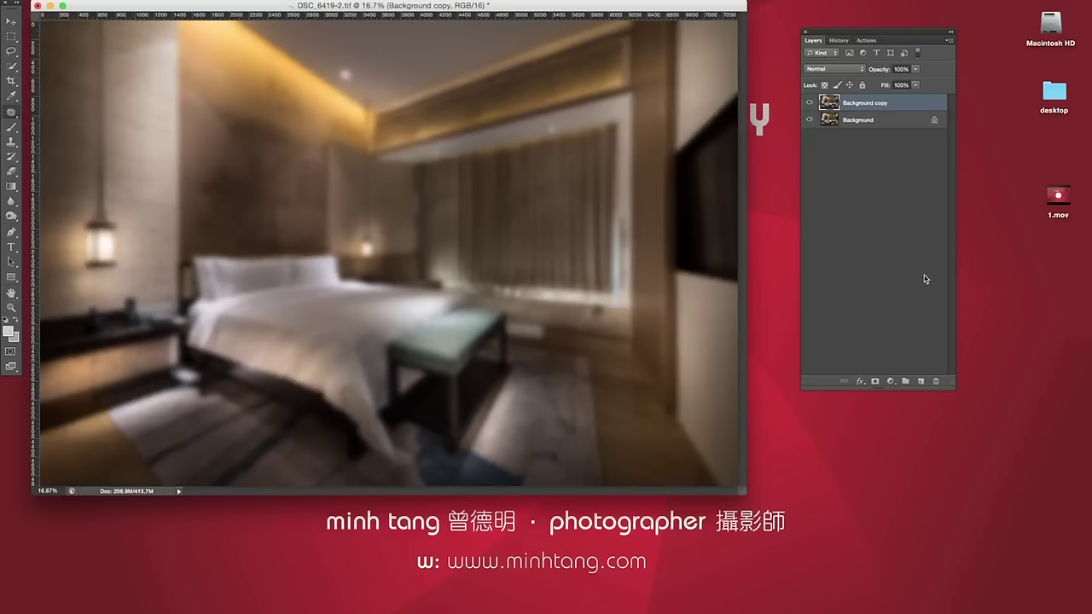
# Add a layer mask to Background copy and invert it to black with Cmd+I.
pyautogui.click(875, 382)
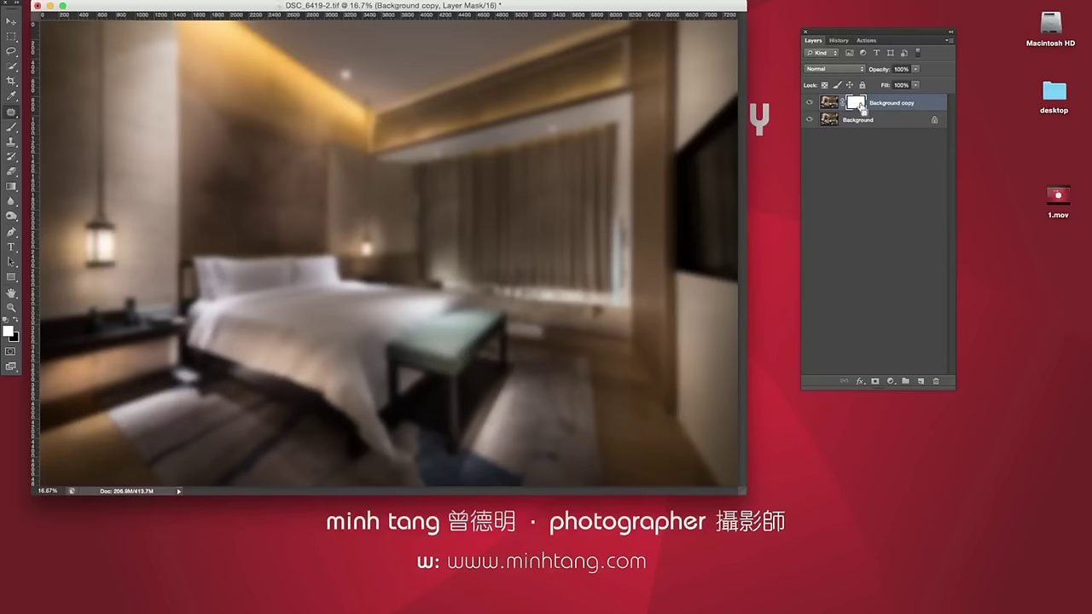
pyautogui.press('super+i')
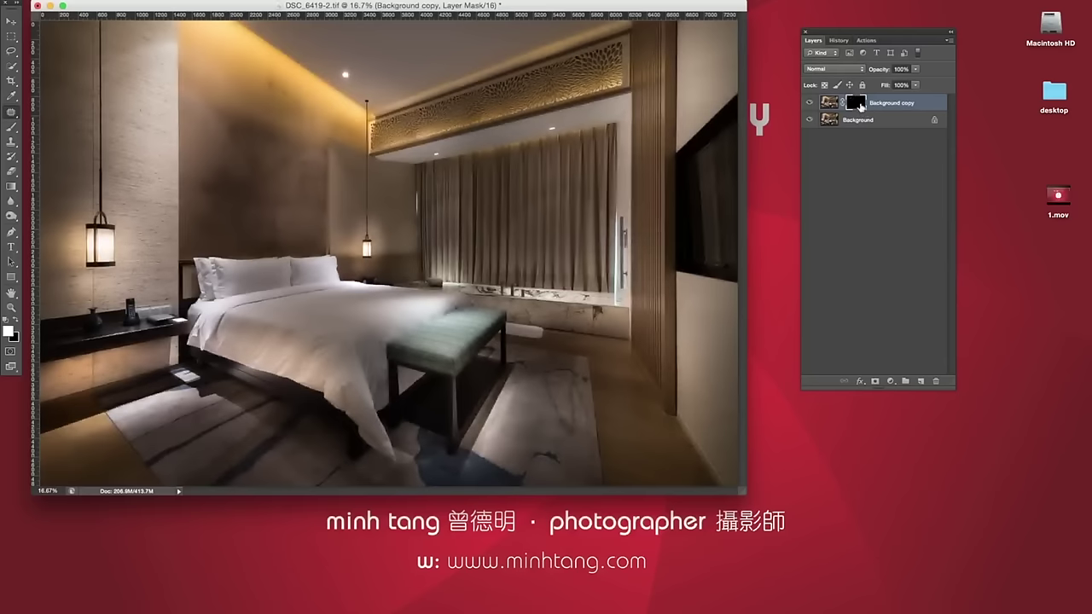
# Pick the Brush tool, zoom in on the bed to 33.3%, and adjust the brush size.
pyautogui.click(11, 127)
pyautogui.press('super+equal')
pyautogui.press('super+equal')
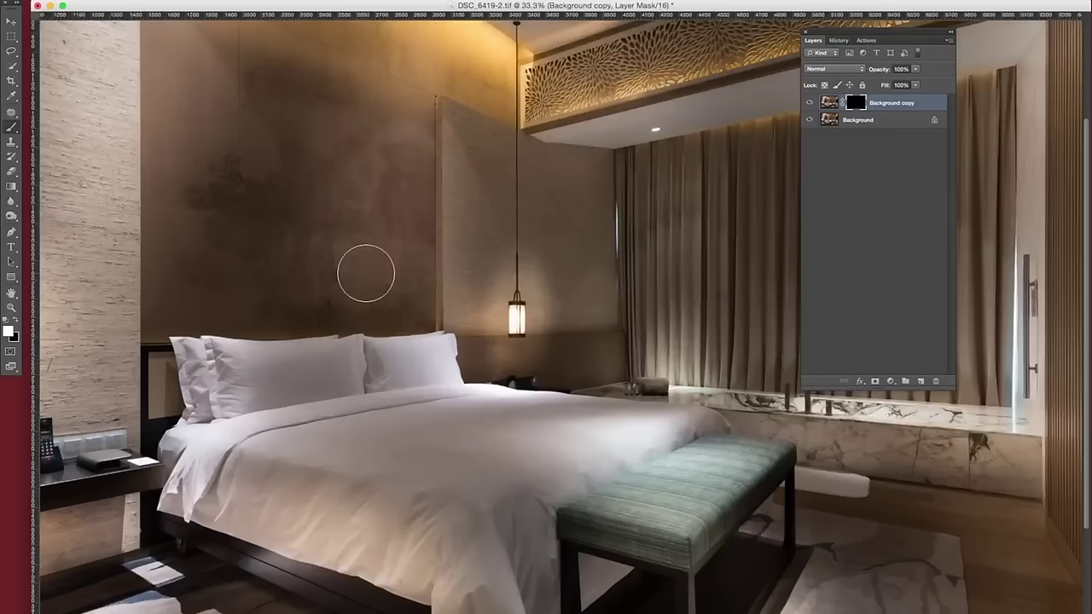
pyautogui.scroll(-4, 444, 341)
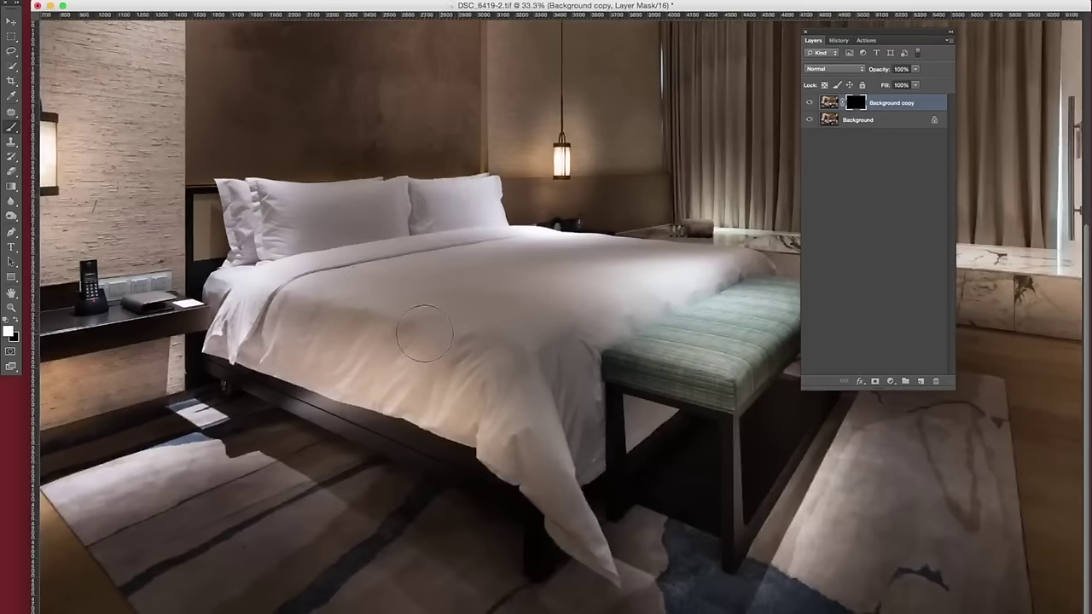
pyautogui.press(']')
pyautogui.press(']')
pyautogui.press(']')
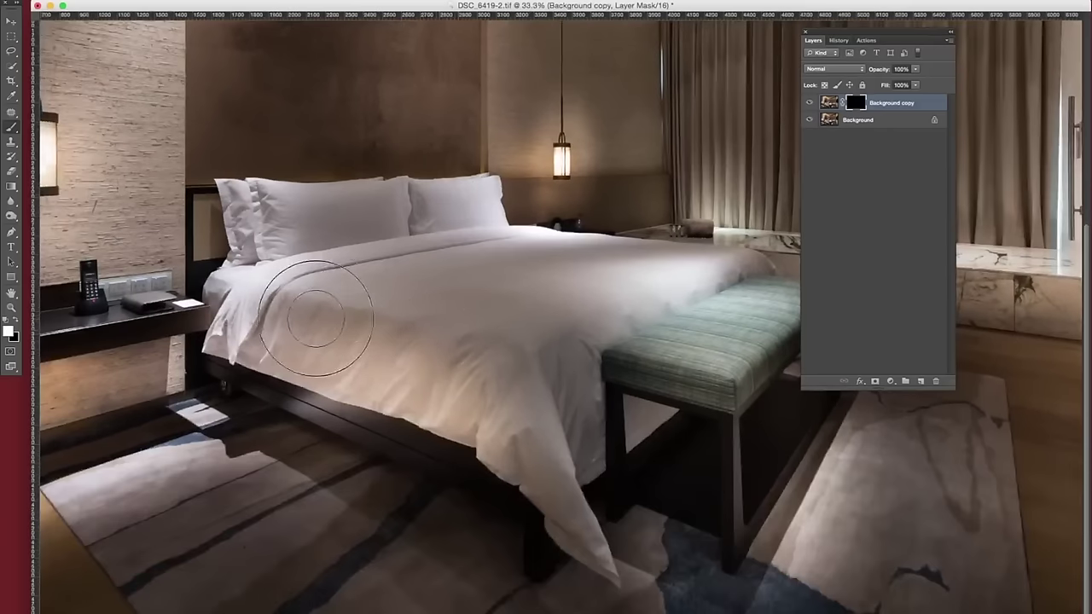
pyautogui.press('[')
pyautogui.press('[')
pyautogui.press('[')
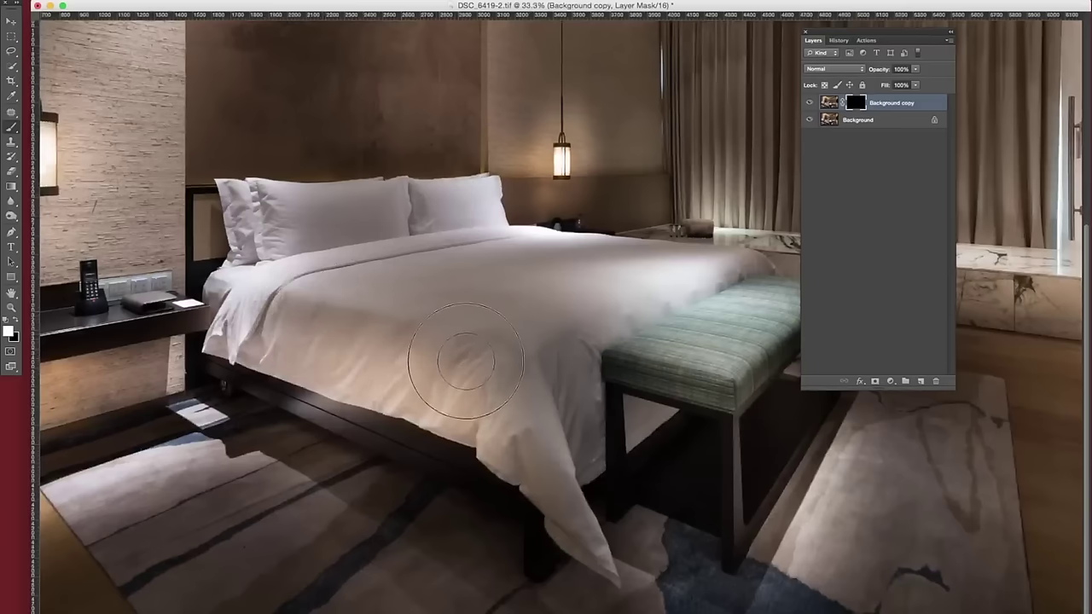
pyautogui.press(']')
pyautogui.press(']')
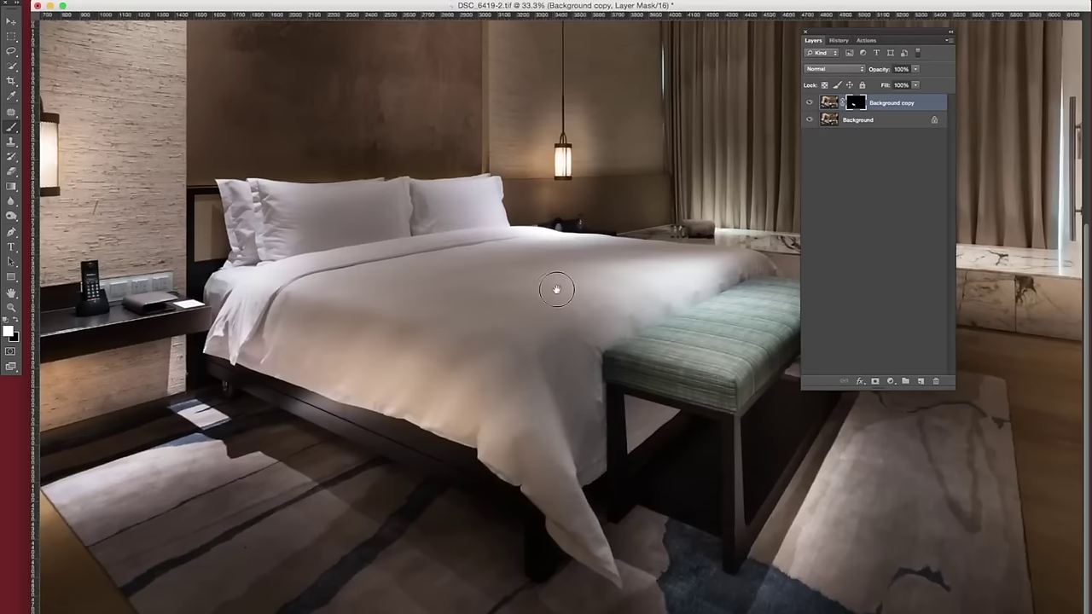
# Paint white into the mask over the duvet beside the bench, resizing the brush as needed.
pyautogui.hscroll(5, 626, 290)
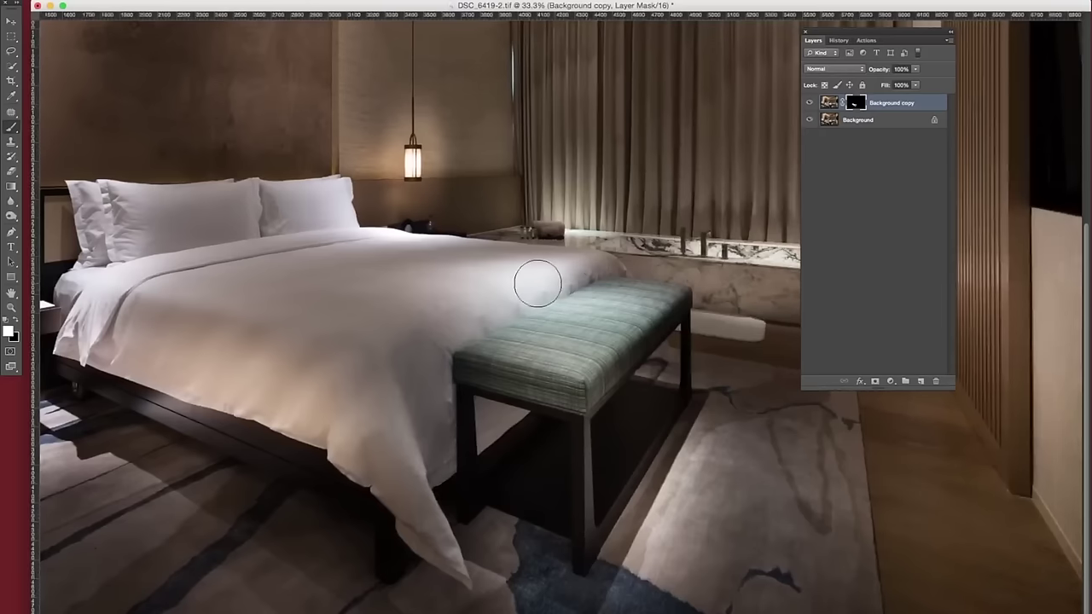
pyautogui.press('[')
pyautogui.press('[')
pyautogui.press('[')
pyautogui.moveTo(518, 291)
pyautogui.mouseDown()
pyautogui.moveTo(475, 310)
pyautogui.moveTo(602, 271)
pyautogui.moveTo(431, 336)
pyautogui.moveTo(570, 272)
pyautogui.moveTo(598, 270)
pyautogui.mouseUp()
pyautogui.press('super+equal')
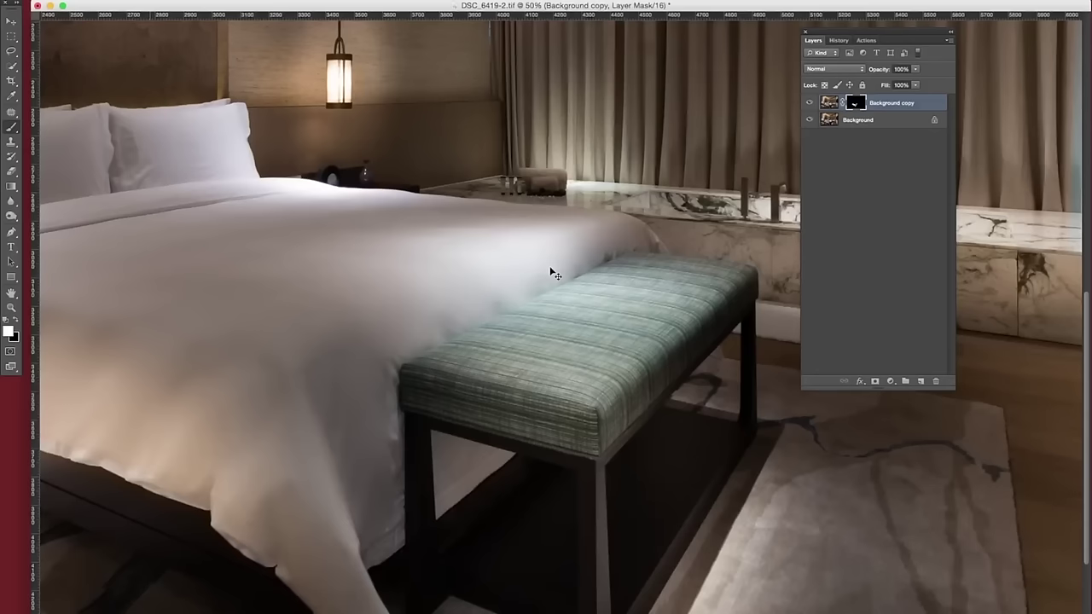
pyautogui.press('super+equal')
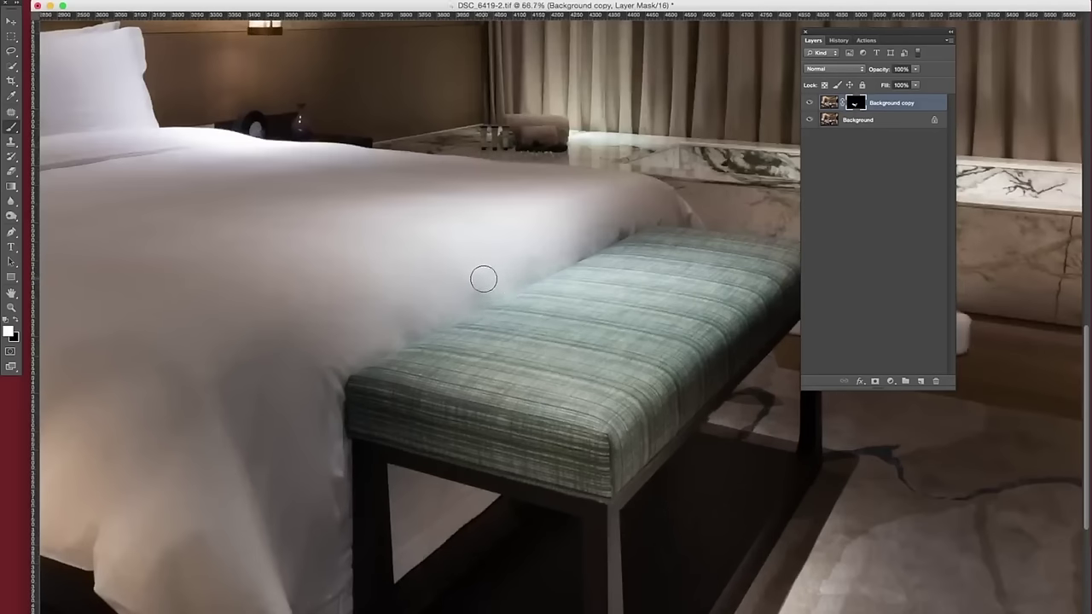
pyautogui.press(']')
pyautogui.press(']')
pyautogui.press(']')
pyautogui.press('[')
pyautogui.press('[')
pyautogui.press('[')
pyautogui.press('[')
pyautogui.press('super+minus')
pyautogui.press('super+minus')
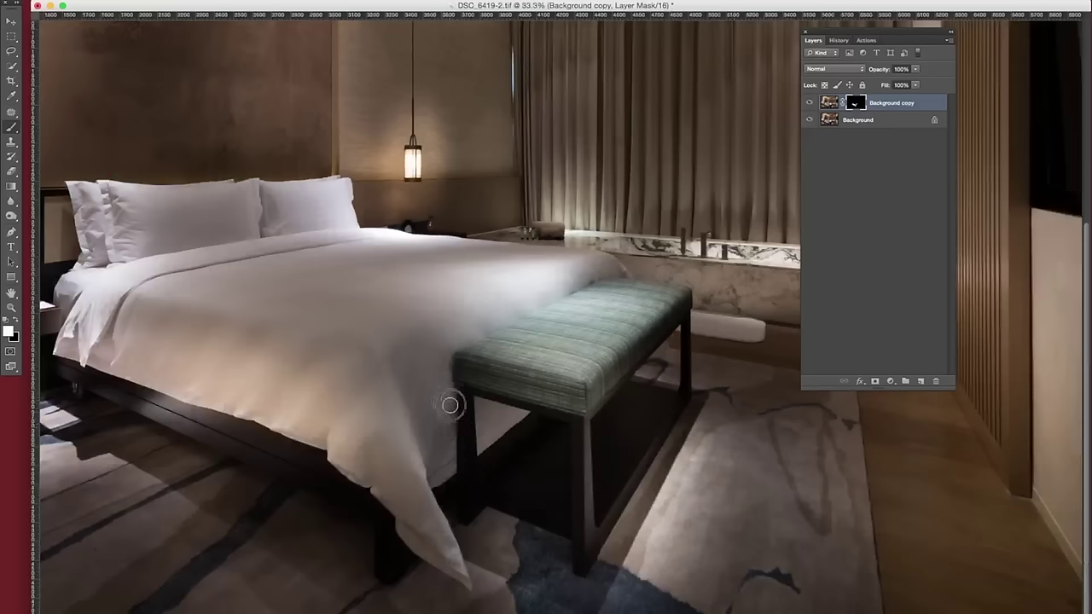
pyautogui.moveTo(486, 358); pyautogui.dragTo(531, 369)
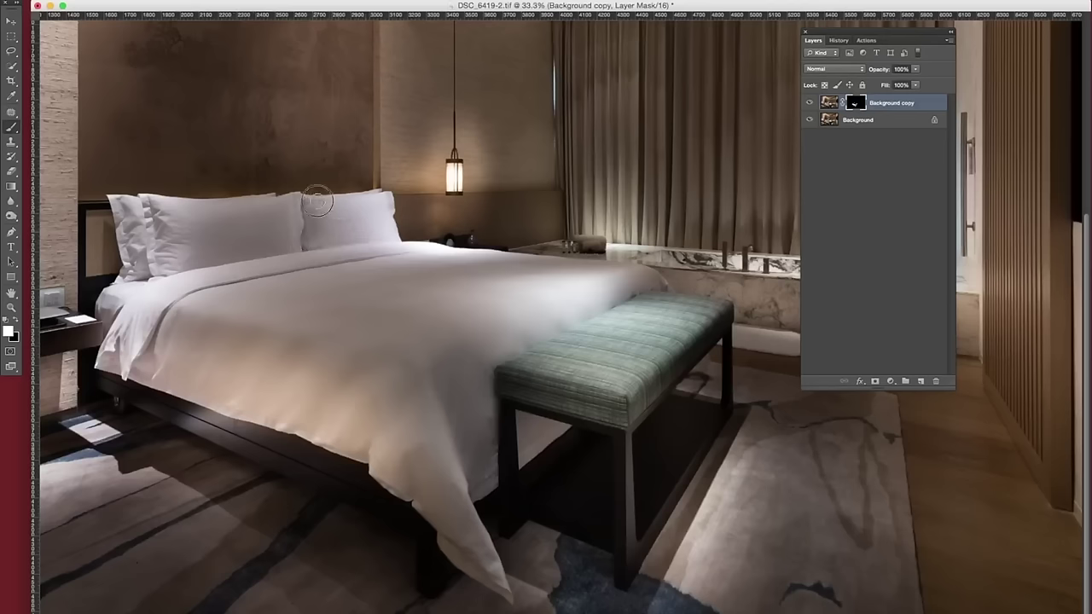
# Lower the brush hardness toward 0%, shrink the brush, and zoom out to see more of the room.
pyautogui.press('[')
pyautogui.press('[')
pyautogui.press('[')
pyautogui.click(34, 0)
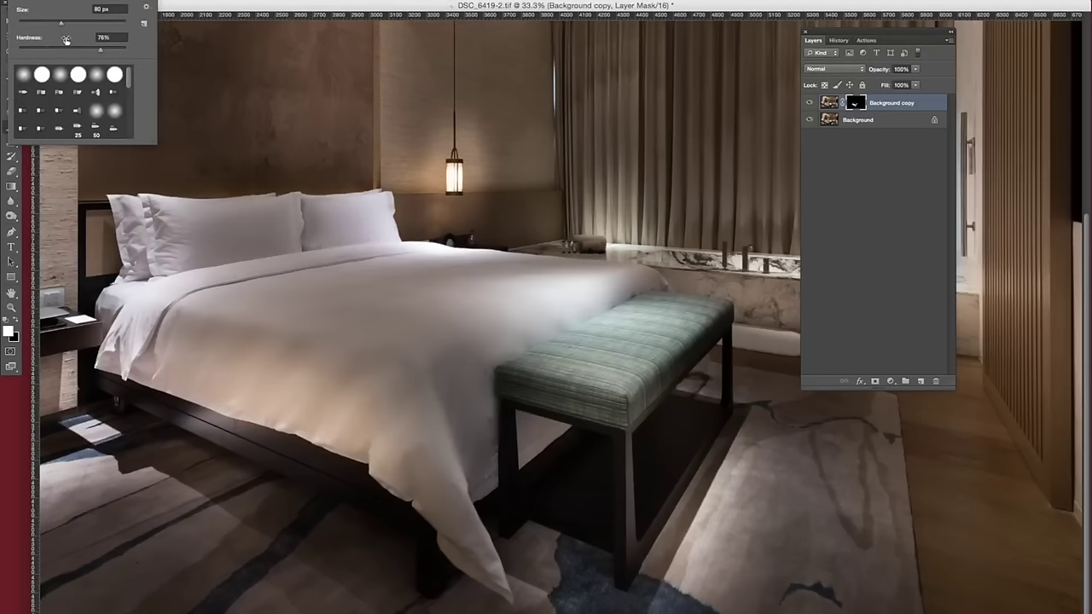
pyautogui.moveTo(59, 49); pyautogui.dragTo(16, 50)
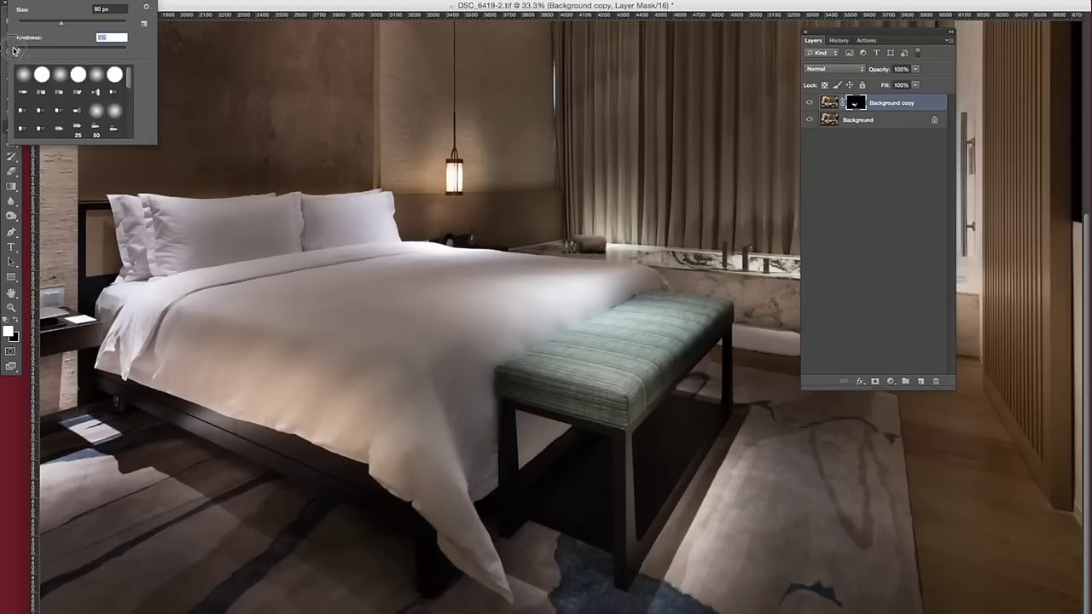
pyautogui.click(328, 222)
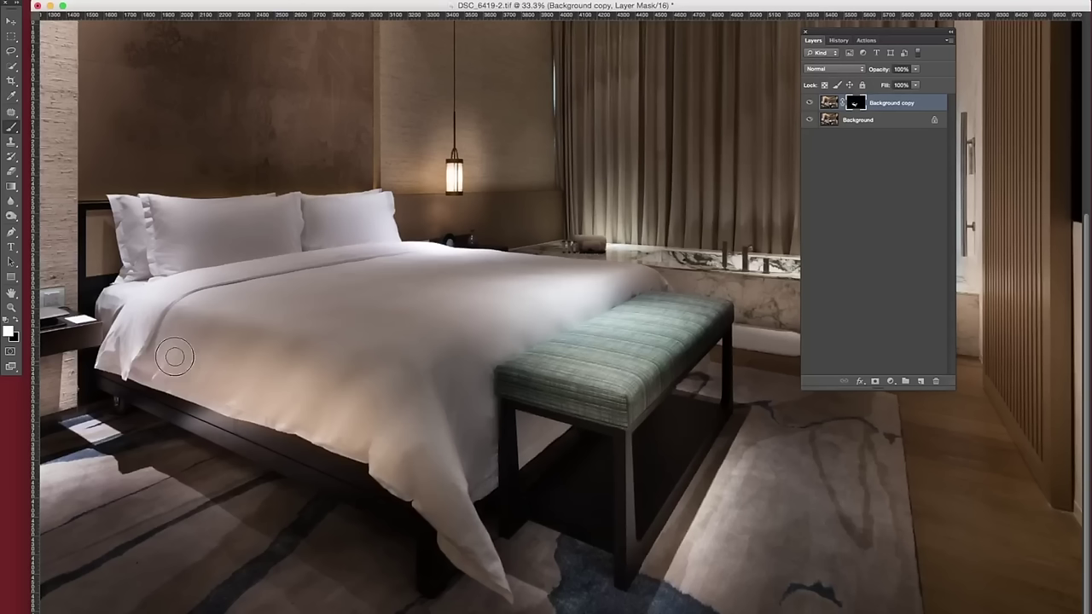
pyautogui.press('[')
pyautogui.press('[')
pyautogui.press('[')
pyautogui.press('[')
pyautogui.press('[')
pyautogui.press('super+minus')
pyautogui.press('super+minus')
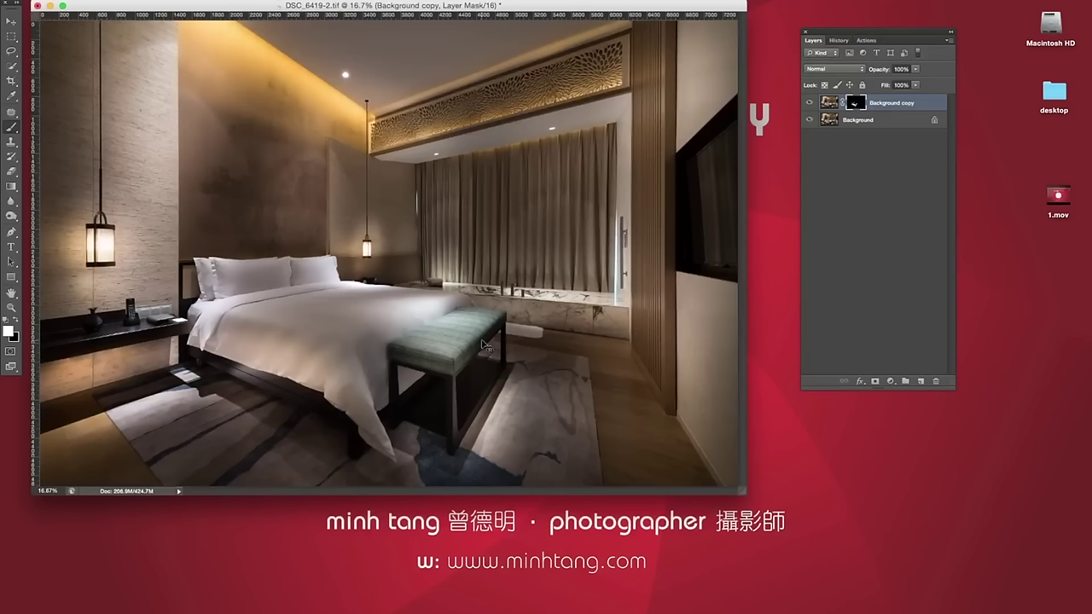
# Toggle the Background copy layer on and off to compare the photo with and without blur.
pyautogui.click(811, 102)
pyautogui.click(810, 102)
pyautogui.click(811, 103)
pyautogui.click(811, 103)
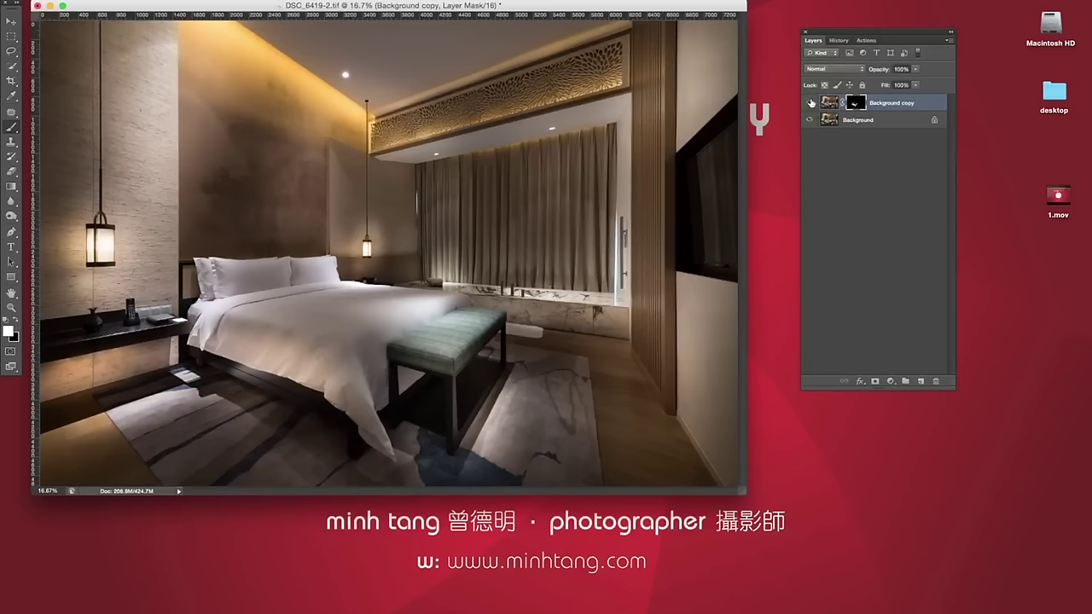
pyautogui.click(811, 103)
pyautogui.click(811, 103)
pyautogui.click(811, 102)
pyautogui.click(811, 103)
# Save the retouched image as the TIFF DSC_6419-2.tif, accepting the TIFF options and layers warning.
pyautogui.press('super+t')
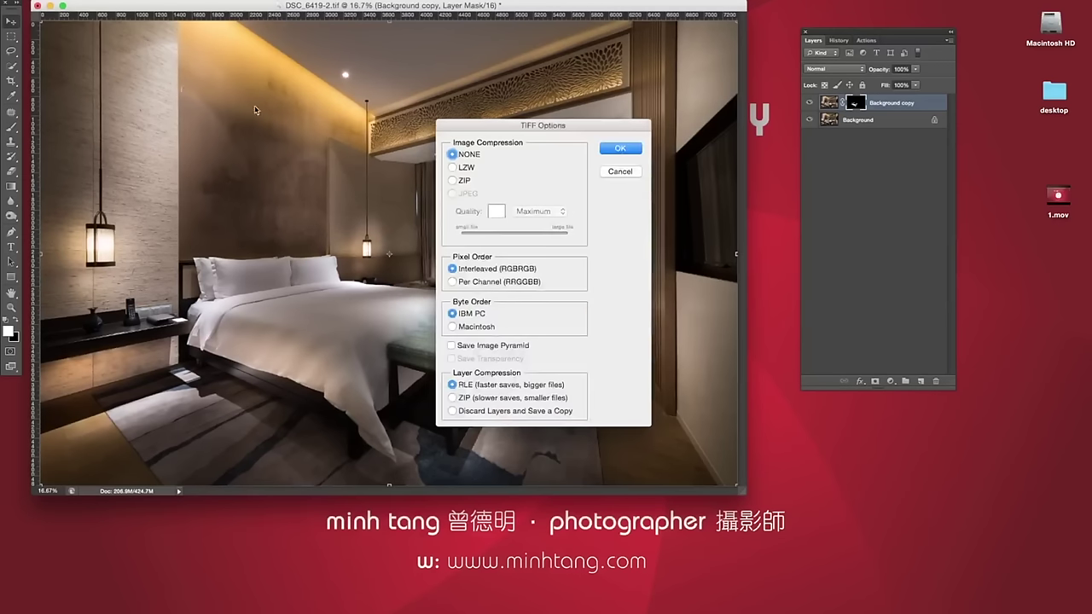
pyautogui.click(619, 151)
pyautogui.click(632, 198)
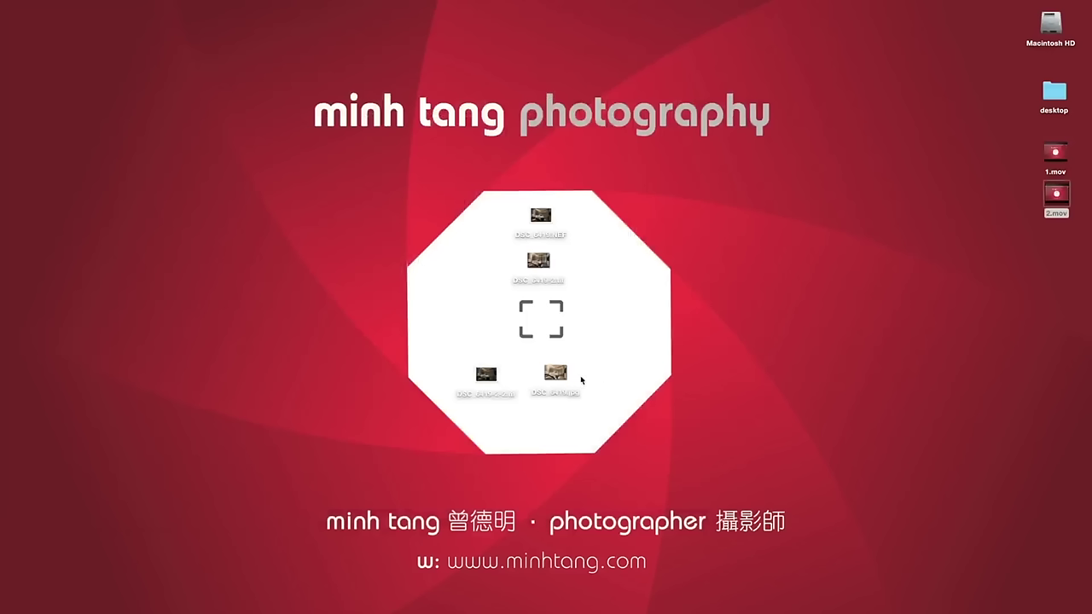
# Open the original DSC_6419 photo and the retouched TIFF in Preview and arrange them side by side.
pyautogui.moveTo(584, 380); pyautogui.dragTo(515, 385)
pyautogui.doubleClick(564, 378)
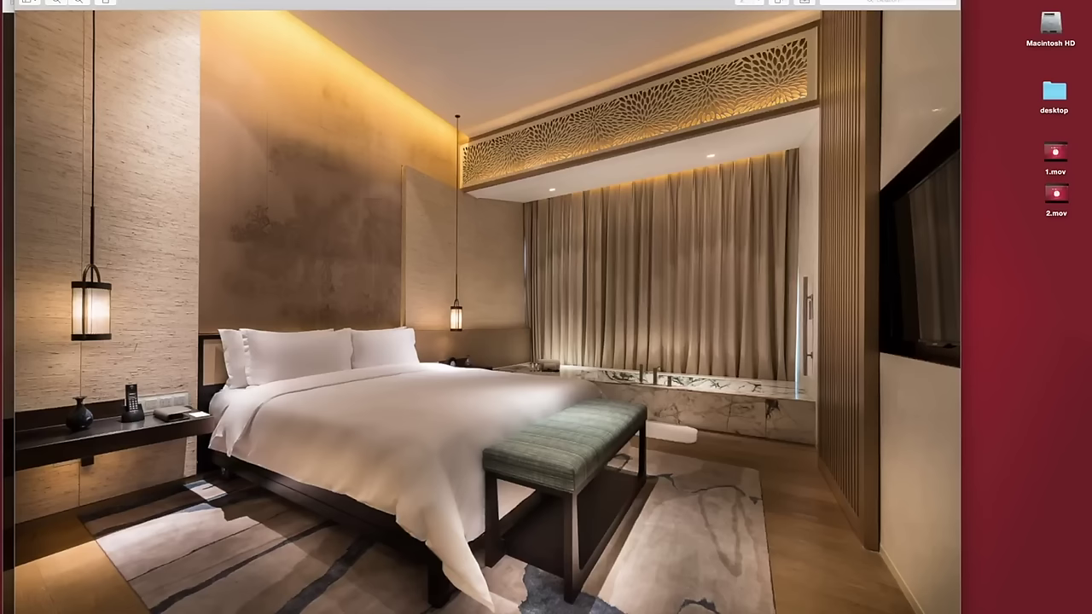
pyautogui.moveTo(959, 611); pyautogui.dragTo(517, 370)
pyautogui.moveTo(285, 9); pyautogui.dragTo(836, 17)
pyautogui.click(872, 578)
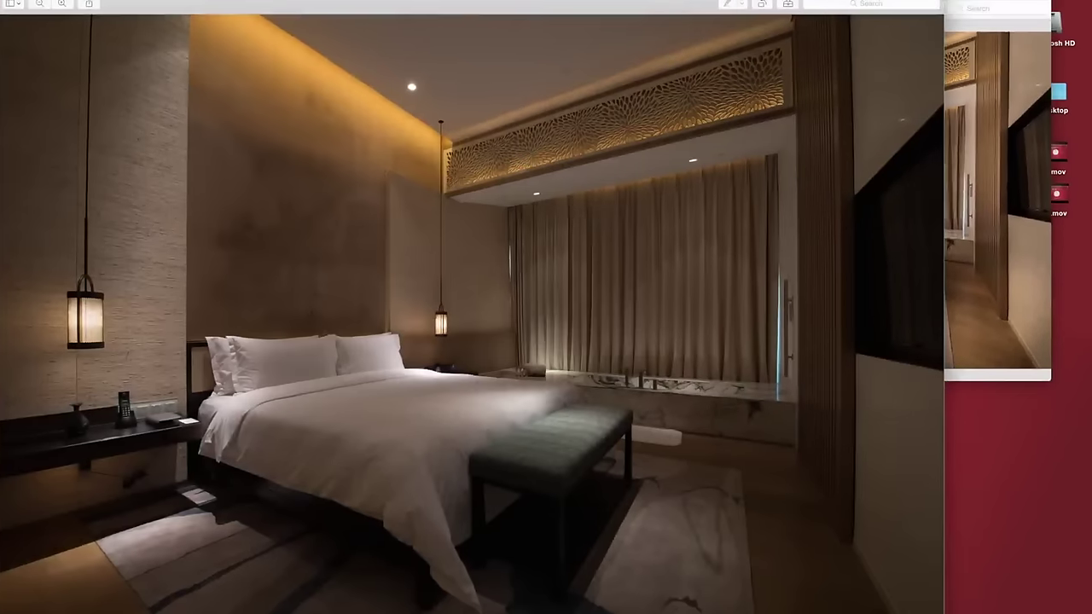
pyautogui.moveTo(942, 611); pyautogui.dragTo(502, 380)
pyautogui.moveTo(265, 12); pyautogui.dragTo(303, 15)
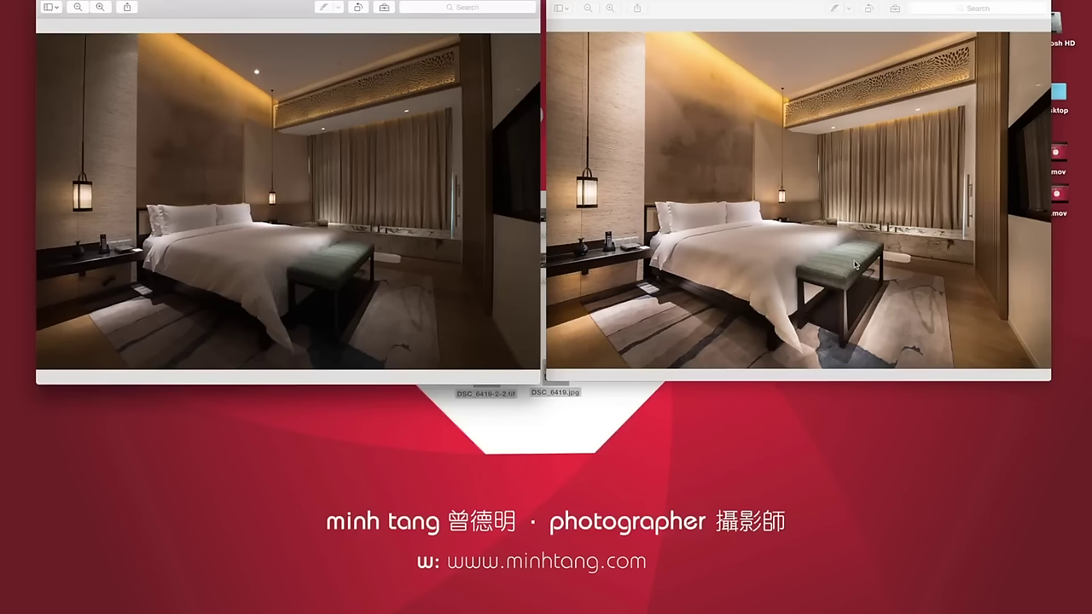
pyautogui.click(751, 7)
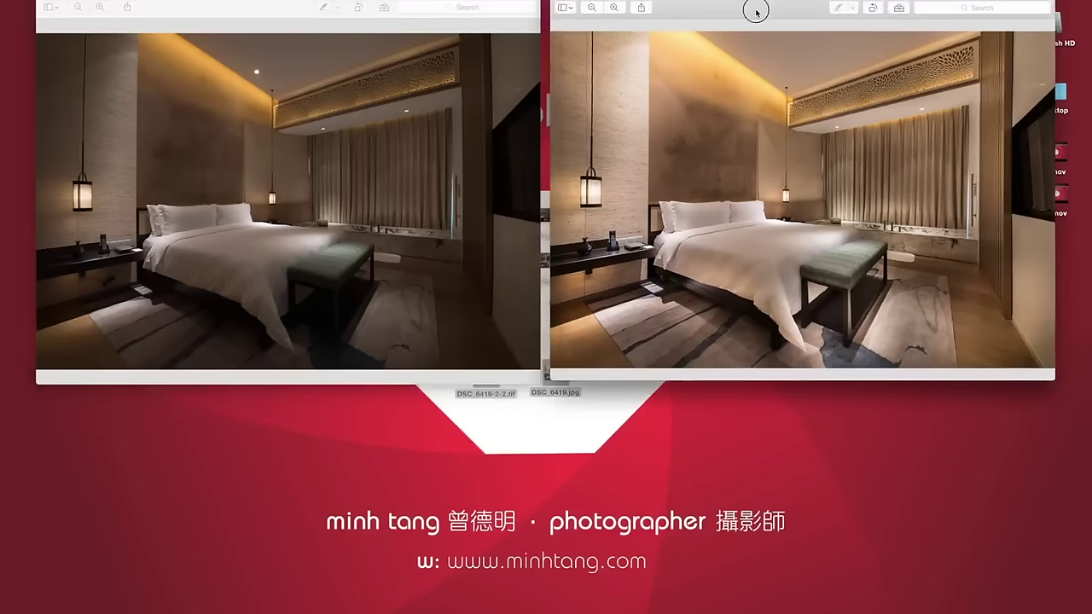
pyautogui.moveTo(384, 3); pyautogui.dragTo(374, 4)
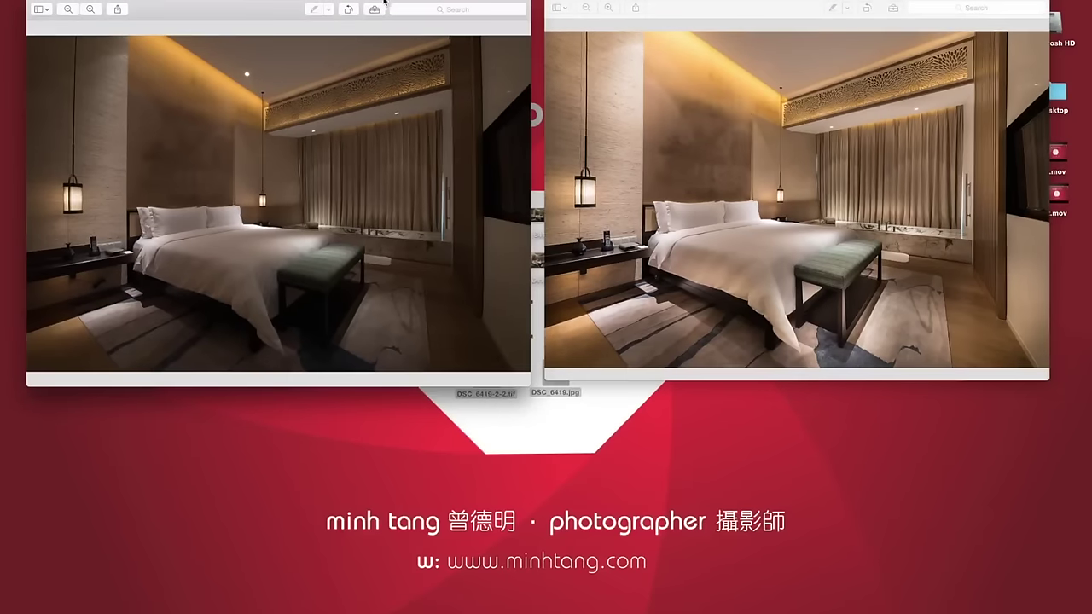
pyautogui.moveTo(743, 11); pyautogui.dragTo(721, 13)
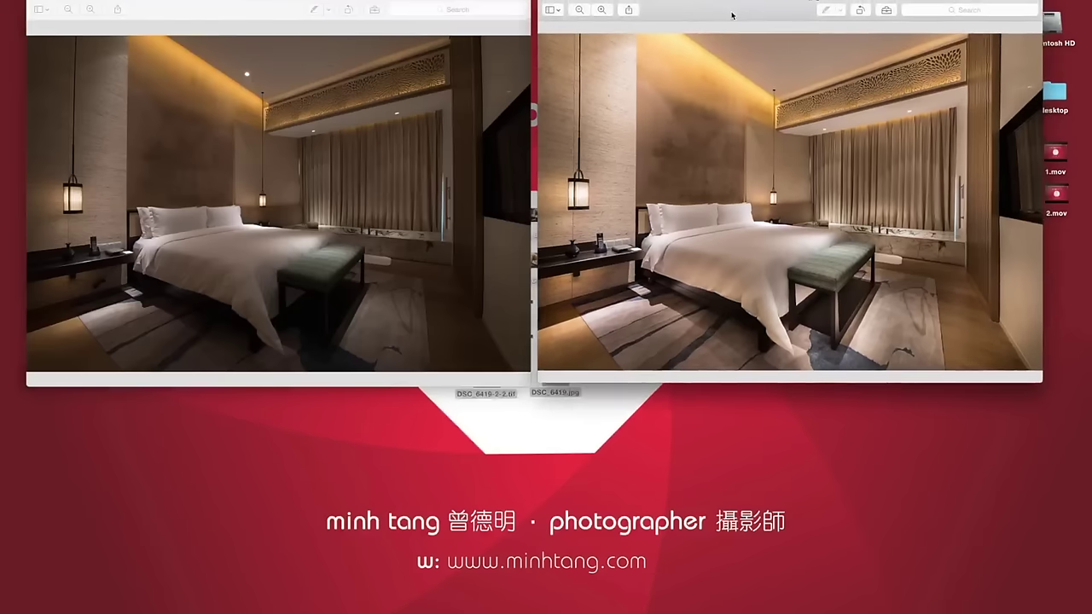